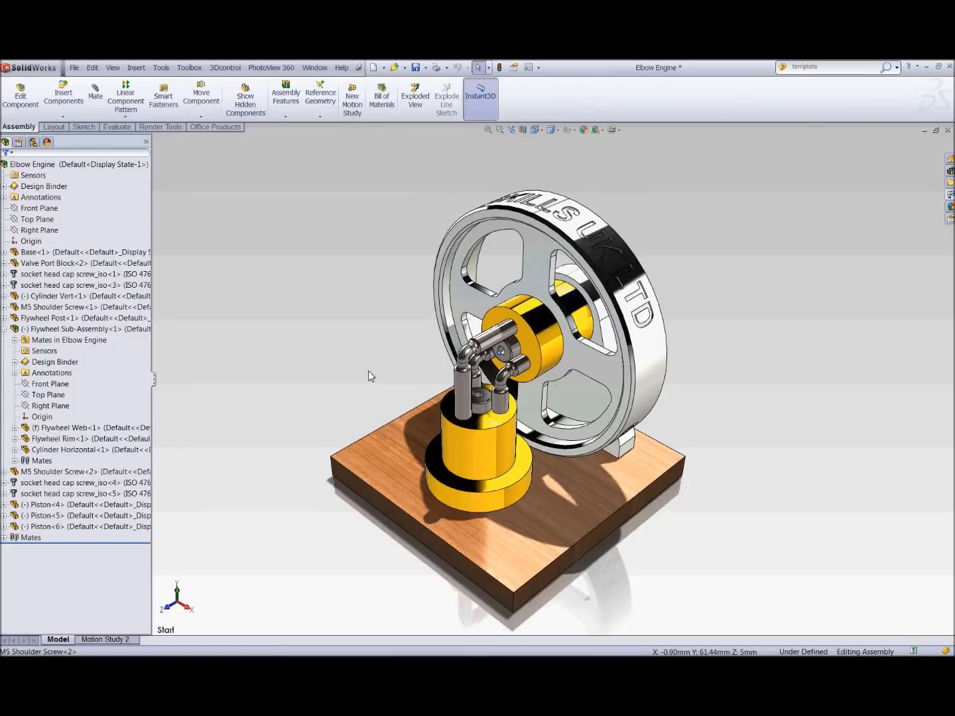
Create a new part document.
{"action": "left_click", "coordinate": [75, 68]}
{"action": "left_click", "coordinate": [93, 84]}
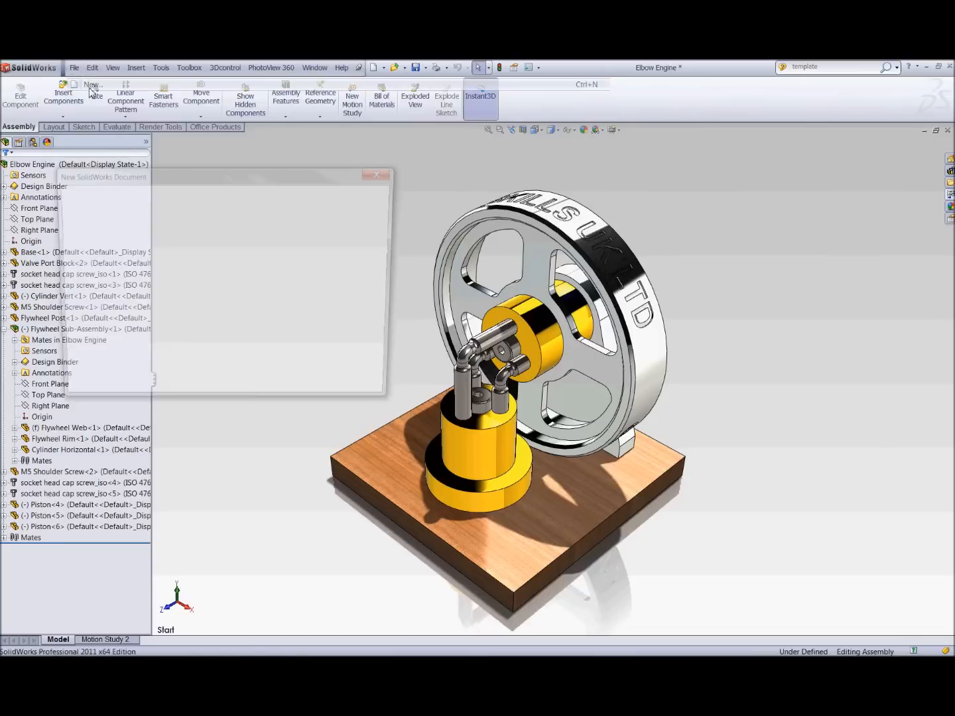
{"action": "double_click", "coordinate": [88, 215]}
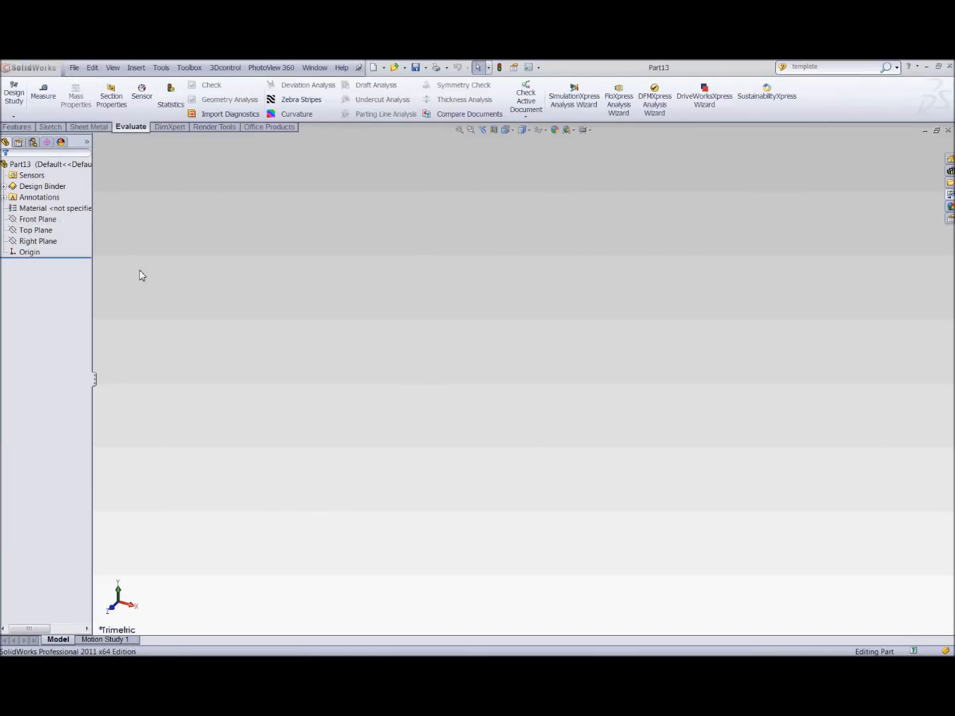
Sketch a circle of about 33 mm radius on the Top Plane, centred on the origin.
{"action": "left_click", "coordinate": [35, 230]}
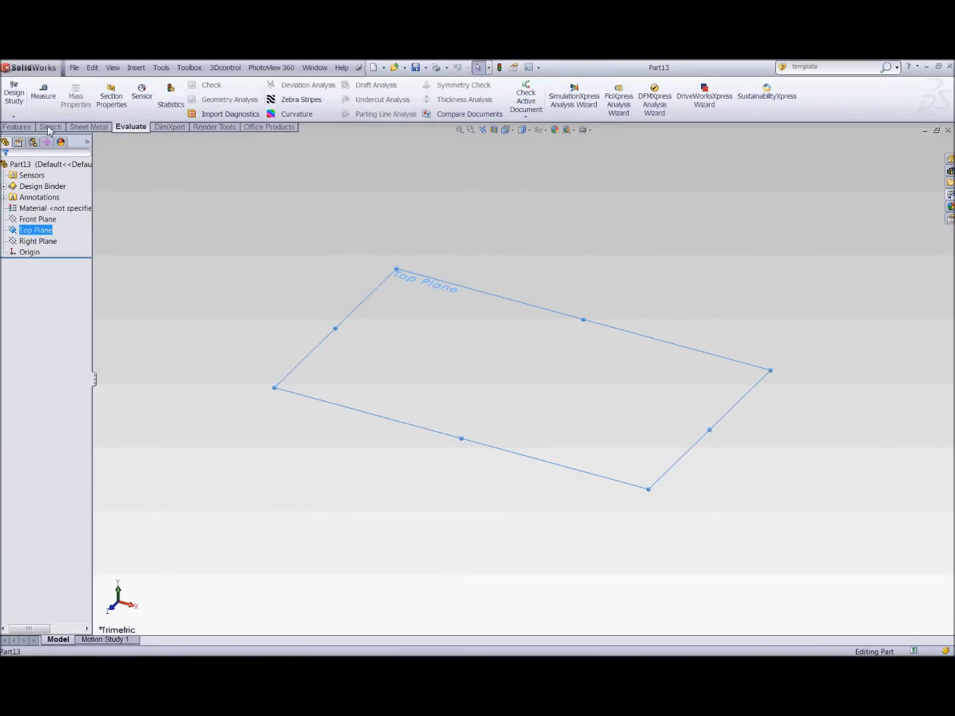
{"action": "left_click", "coordinate": [52, 128]}
{"action": "left_click", "coordinate": [93, 84]}
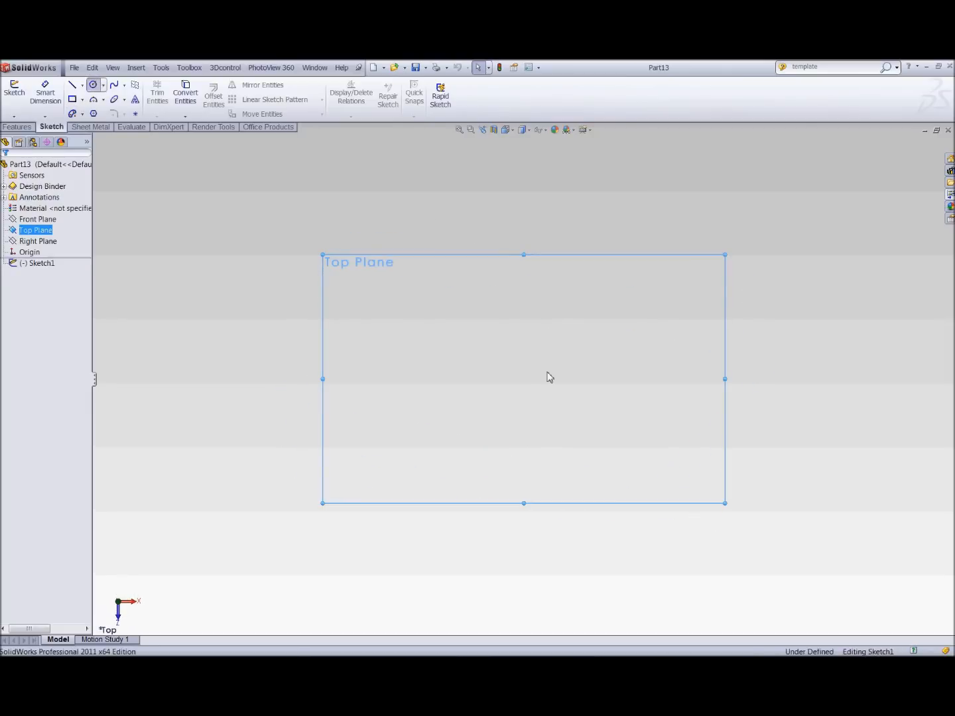
{"action": "left_click", "coordinate": [524, 380]}
{"action": "left_click", "coordinate": [568, 318]}
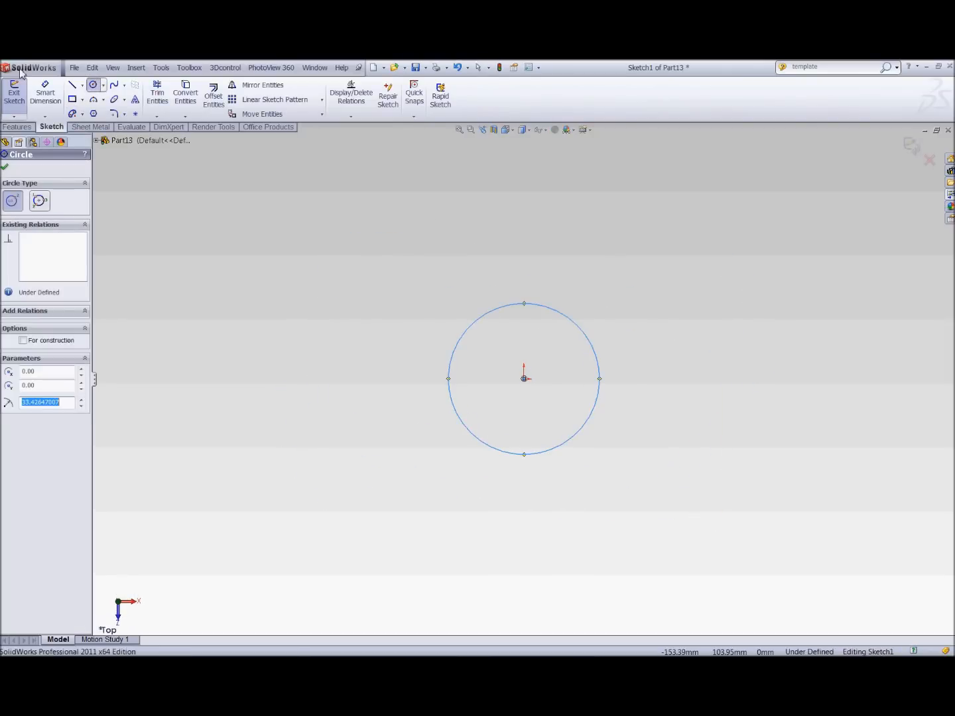
Set the circle's diameter to 10 mm and extrude it 5 mm as the screw head.
{"action": "left_click", "coordinate": [37, 88]}
{"action": "left_click", "coordinate": [572, 324]}
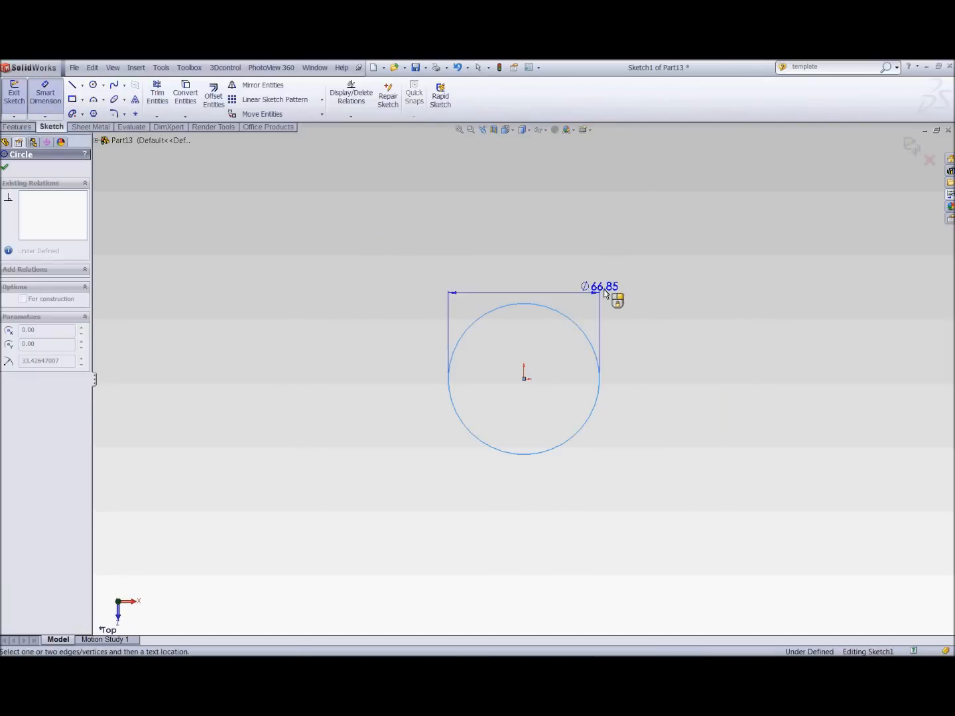
{"action": "left_click", "coordinate": [613, 298]}
{"action": "type", "text": "10"}
{"action": "key", "text": "Return"}
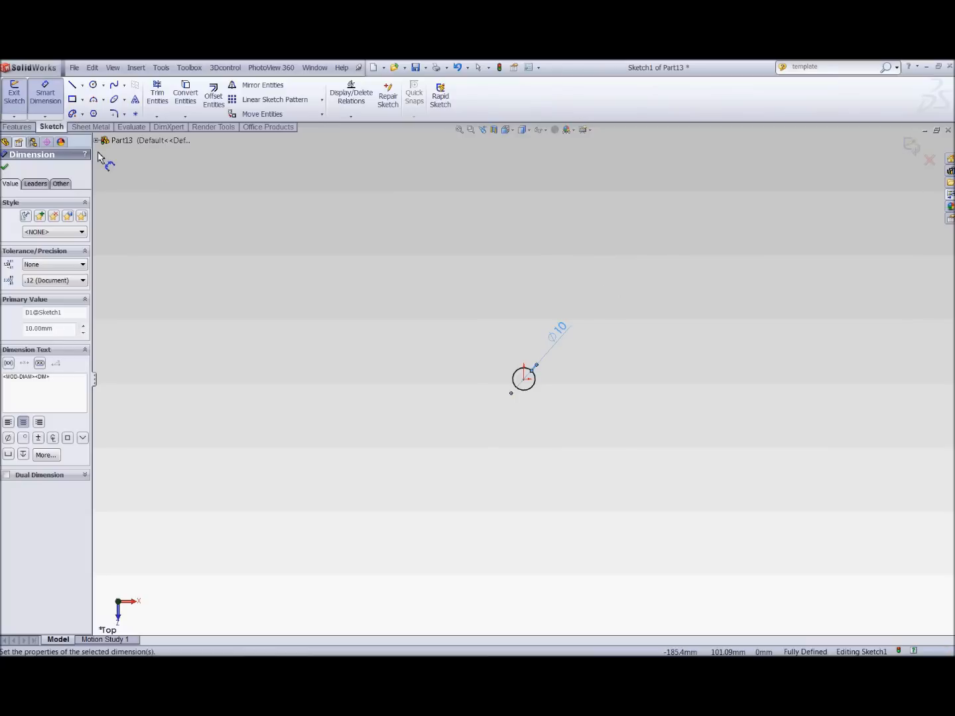
{"action": "left_click", "coordinate": [17, 128]}
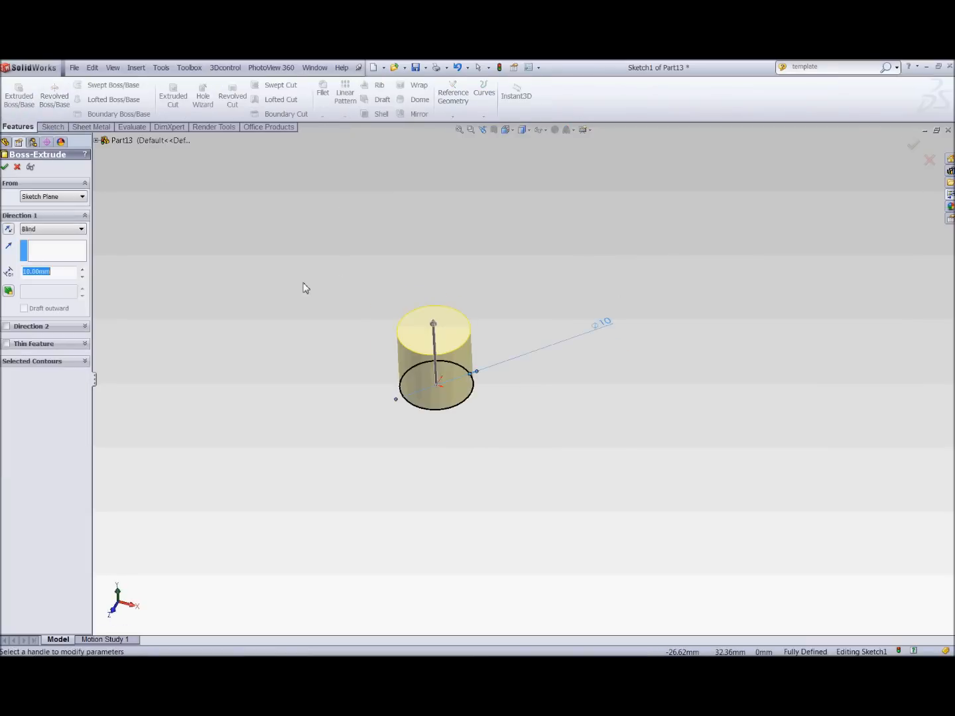
{"action": "left_click", "coordinate": [5, 166]}
Sketch a circle of about 3.1 mm radius on the underside of the head, centred on the origin.
{"action": "middle_click_drag", "start_coordinate": [305, 412], "coordinate": [443, 403]}
{"action": "left_click", "coordinate": [428, 397]}
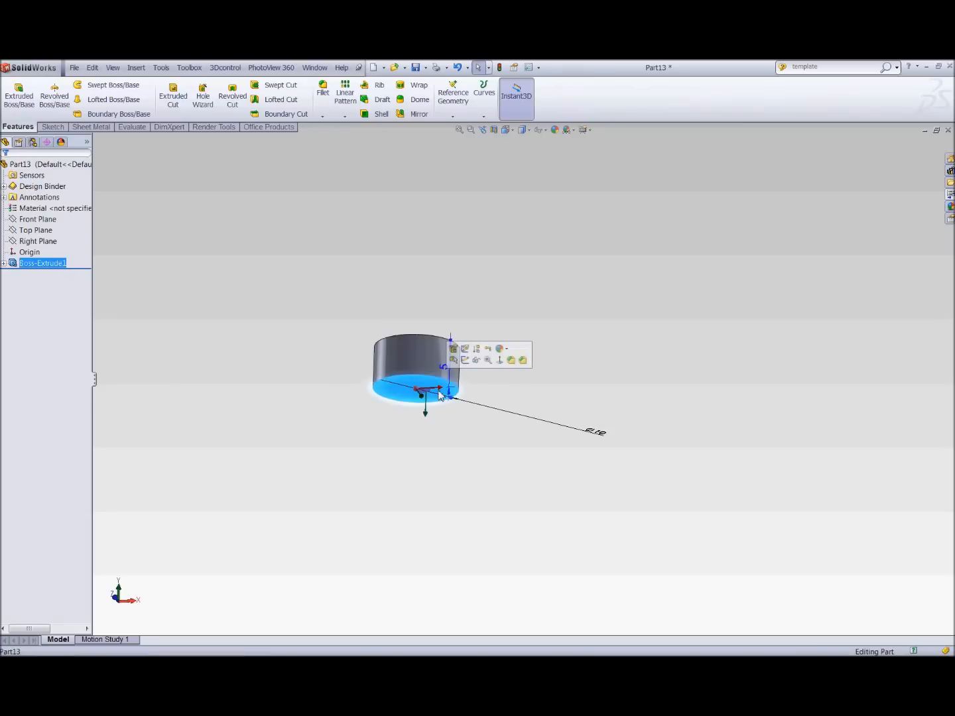
{"action": "left_click", "coordinate": [469, 361]}
{"action": "key", "text": "space"}
{"action": "left_click", "coordinate": [532, 226]}
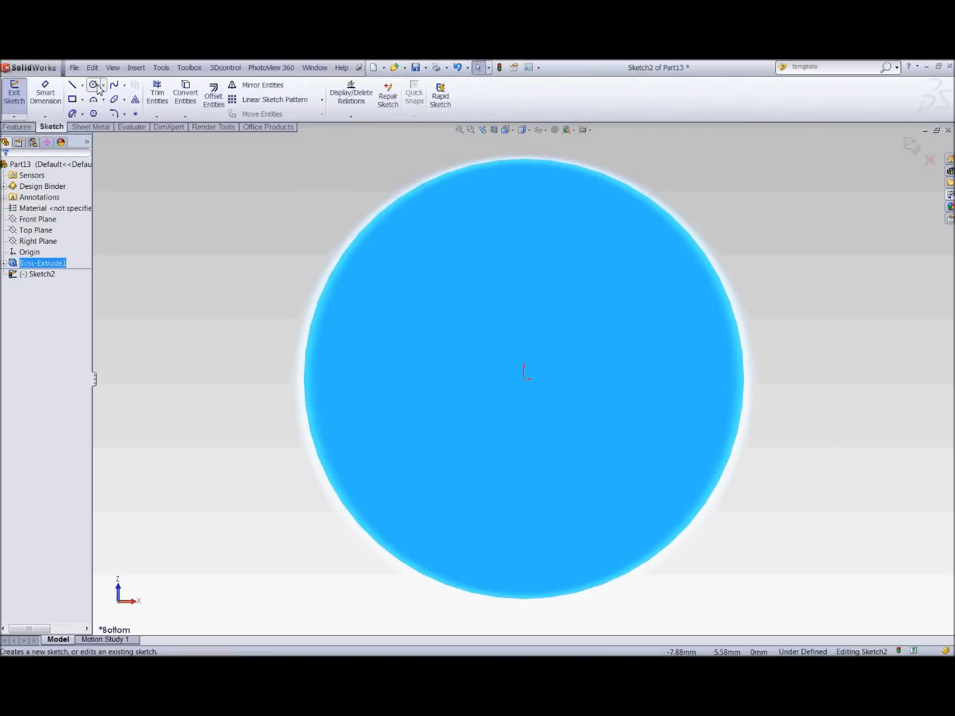
{"action": "left_click", "coordinate": [95, 87]}
{"action": "left_click", "coordinate": [525, 379]}
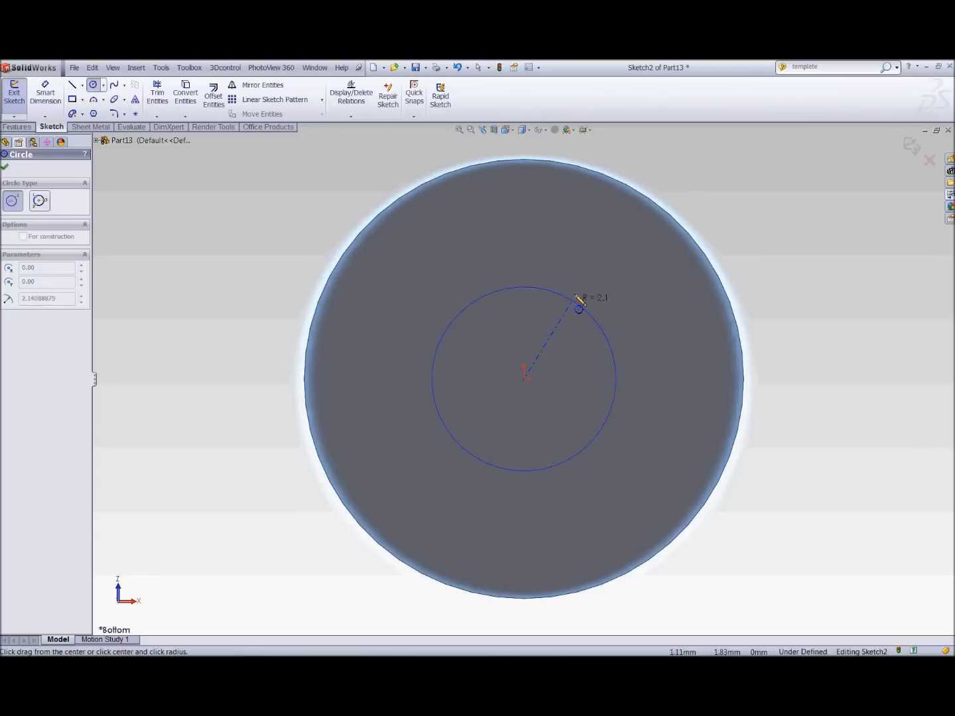
{"action": "left_click", "coordinate": [610, 278]}
{"action": "key", "text": "Escape"}
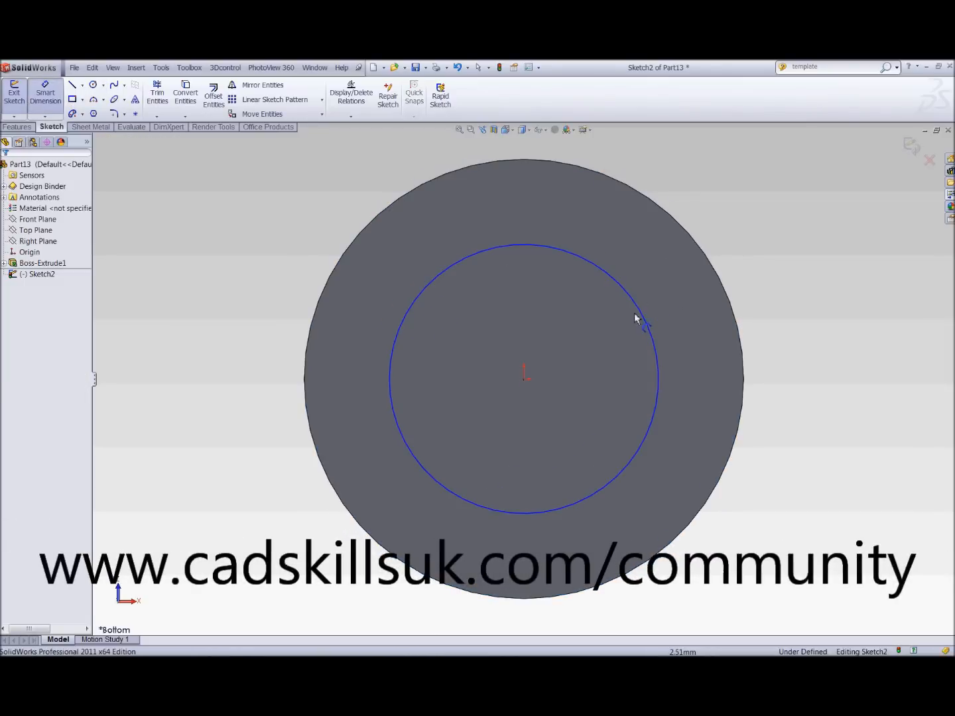
Set the underside circle's diameter to 5.5 mm and extrude it 0.5 mm away from the head.
{"action": "left_click", "coordinate": [641, 320]}
{"action": "left_click", "coordinate": [637, 286]}
{"action": "type", "text": "5."}
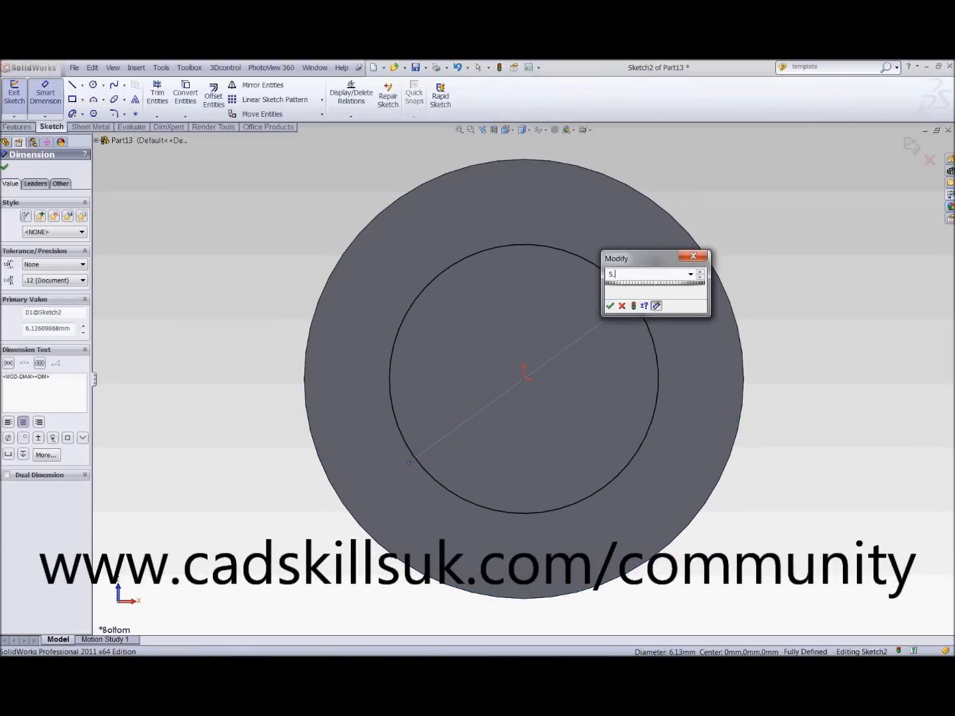
{"action": "type", "text": "5"}
{"action": "key", "text": "Return"}
{"action": "left_click", "coordinate": [18, 126]}
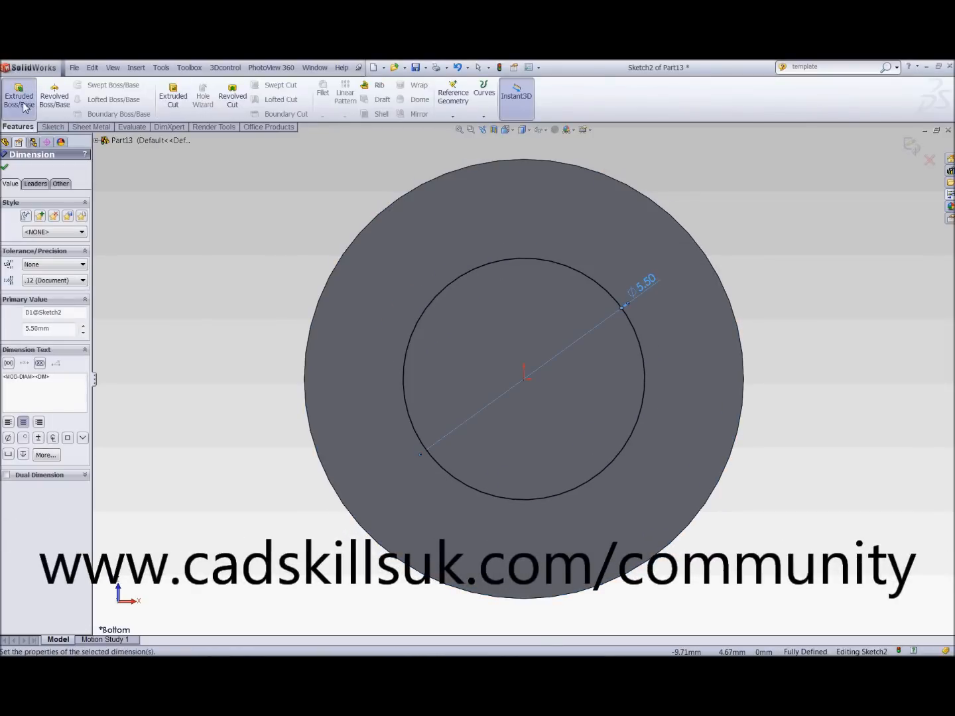
{"action": "left_click", "coordinate": [23, 104]}
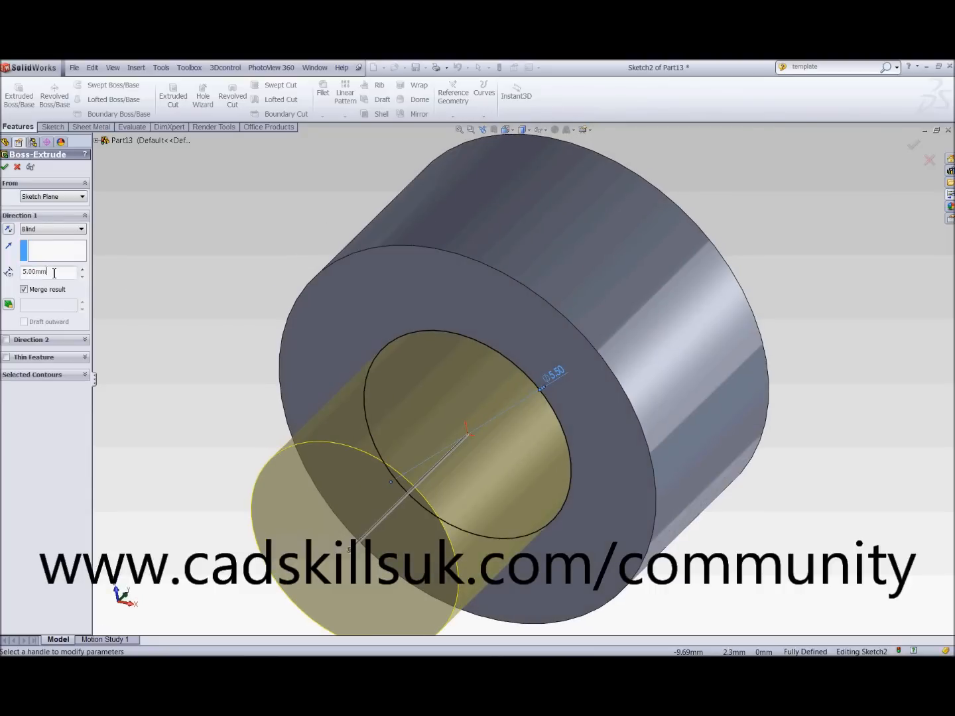
{"action": "left_click", "coordinate": [5, 167]}
Sketch a circle of about 3.6 mm radius on the end face of the thin neck, centred on the origin.
{"action": "left_click", "coordinate": [426, 425]}
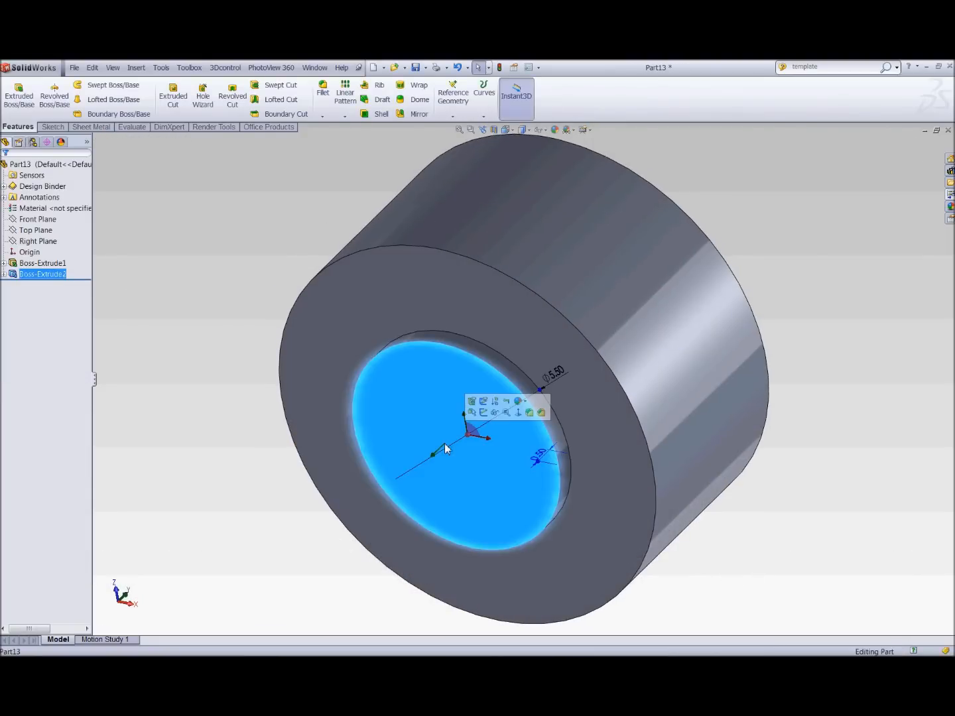
{"action": "left_click", "coordinate": [477, 417]}
{"action": "key", "text": "space"}
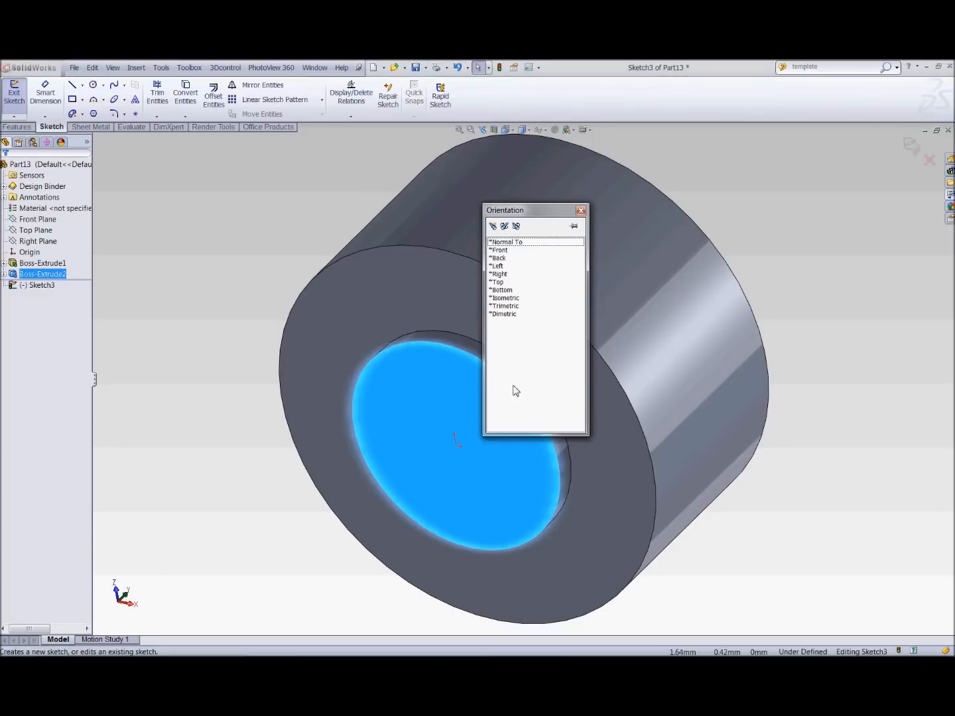
{"action": "double_click", "coordinate": [505, 242]}
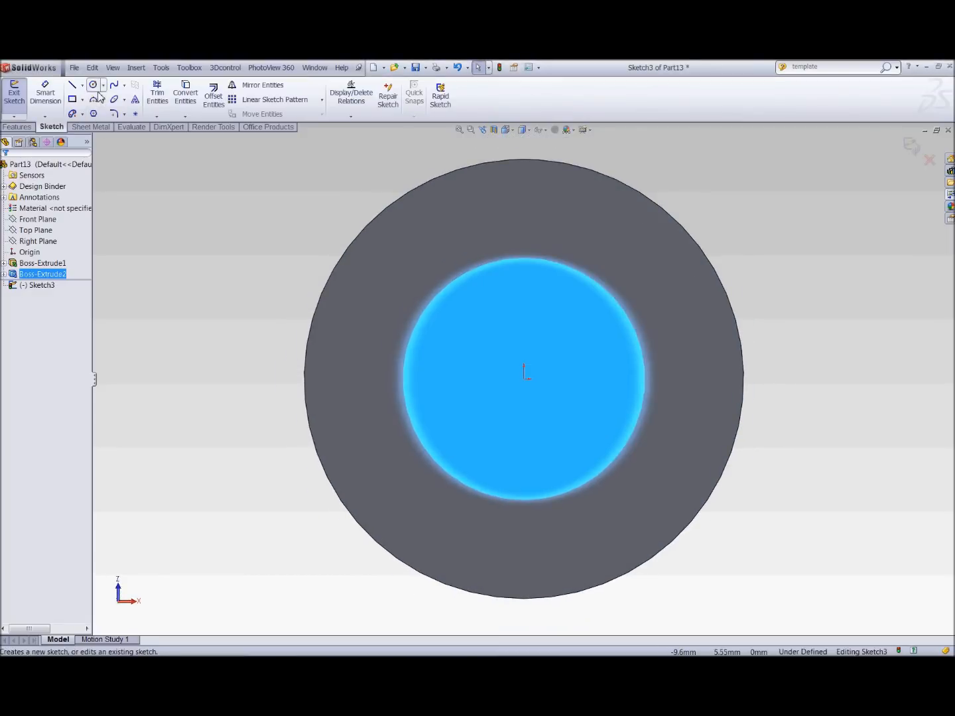
{"action": "left_click", "coordinate": [92, 85]}
{"action": "left_click", "coordinate": [524, 379]}
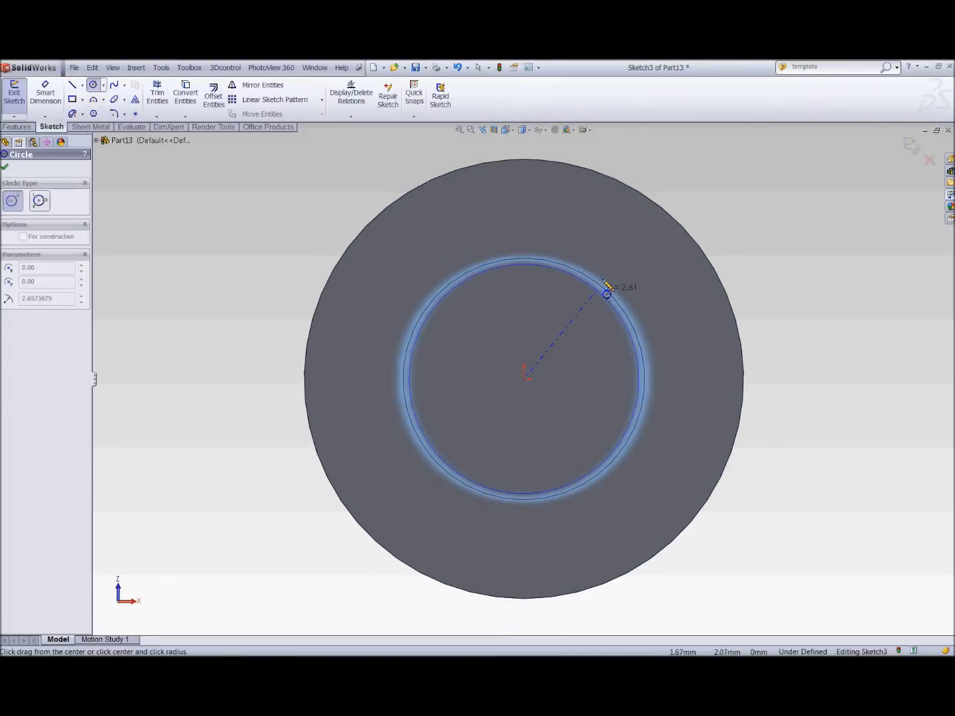
{"action": "left_click", "coordinate": [624, 265]}
Set the new circle's diameter to 6 mm and extrude it 22.5 mm to form the shank.
{"action": "left_click", "coordinate": [45, 97]}
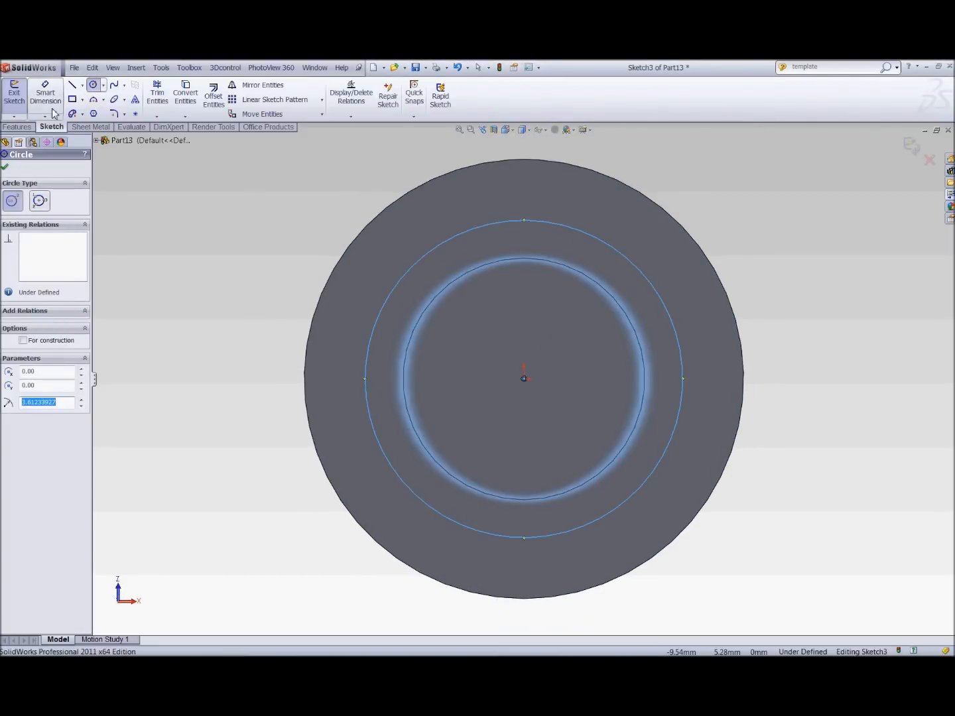
{"action": "left_click", "coordinate": [636, 266]}
{"action": "left_click", "coordinate": [706, 233]}
{"action": "type", "text": "6"}
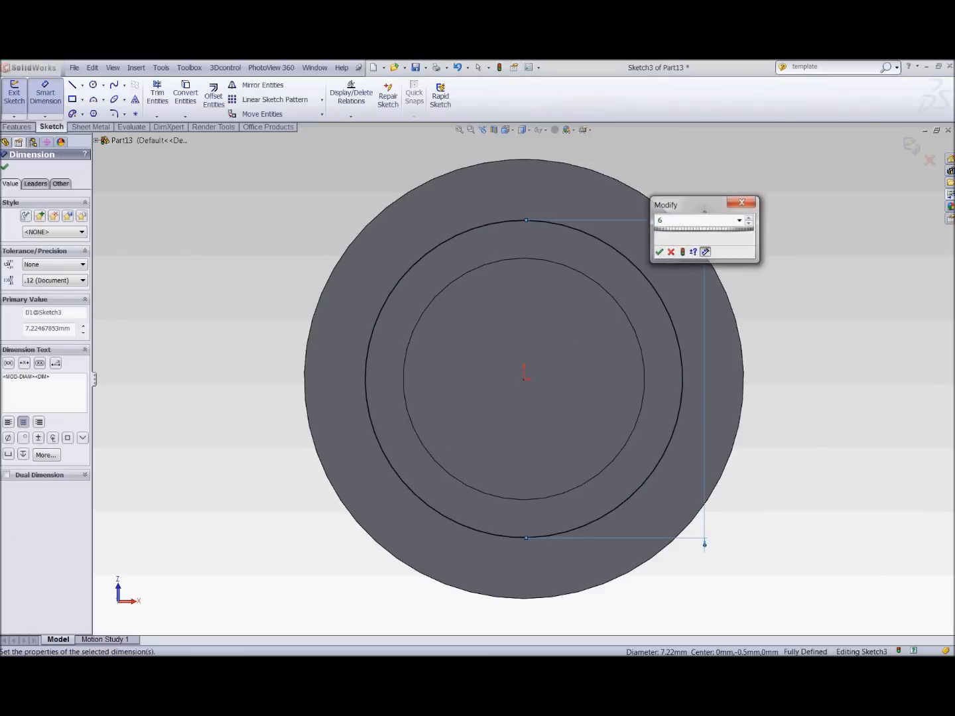
{"action": "key", "text": "Return"}
{"action": "left_click", "coordinate": [24, 124]}
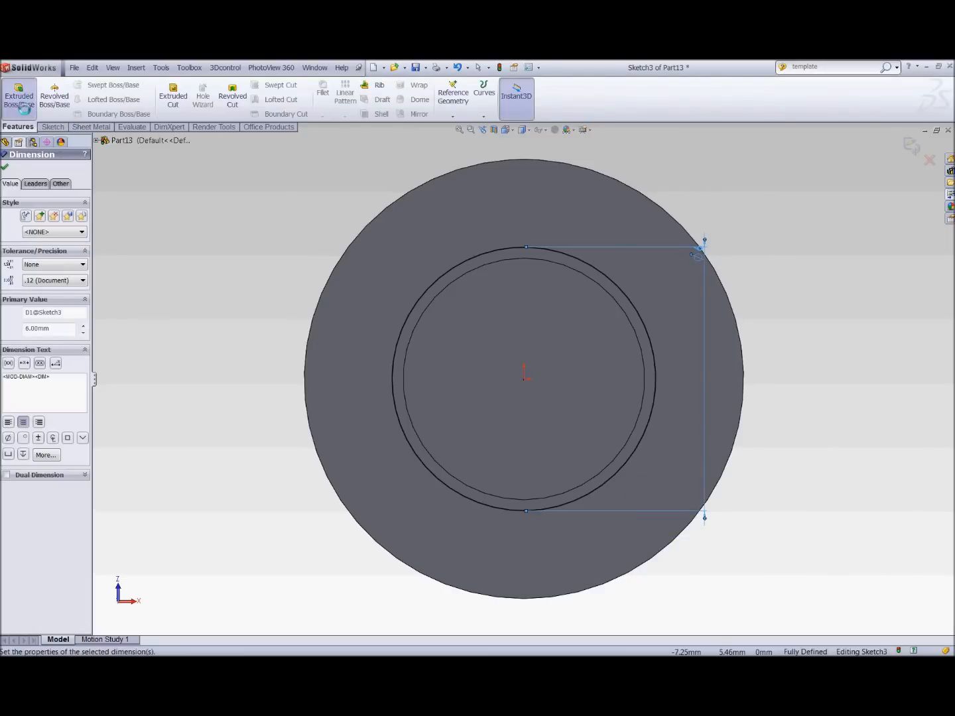
{"action": "left_click", "coordinate": [20, 97]}
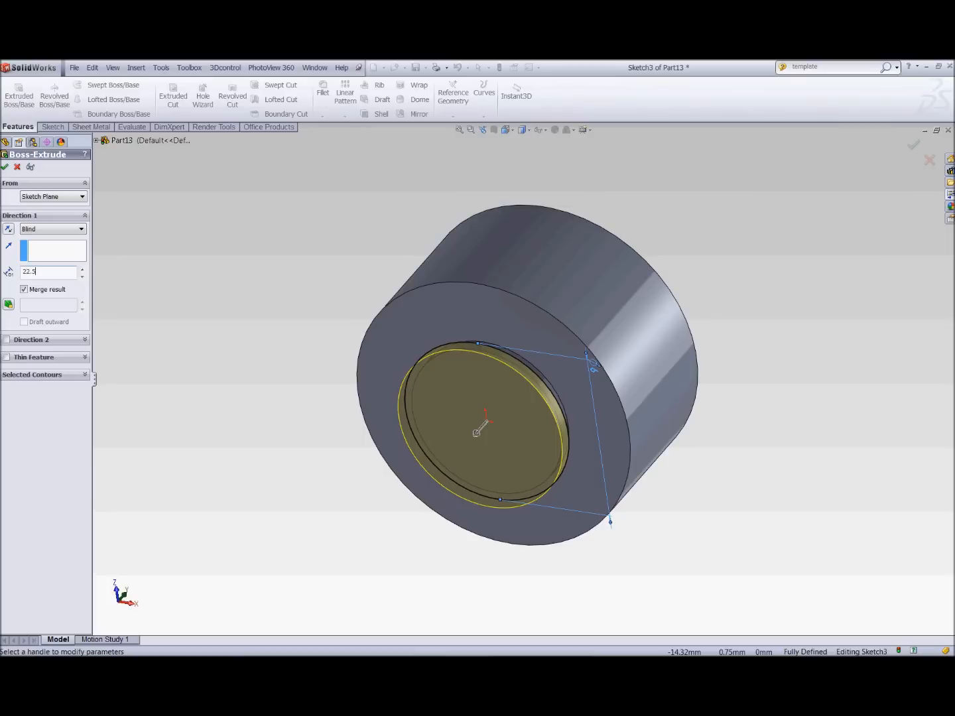
{"action": "left_click", "coordinate": [4, 166]}
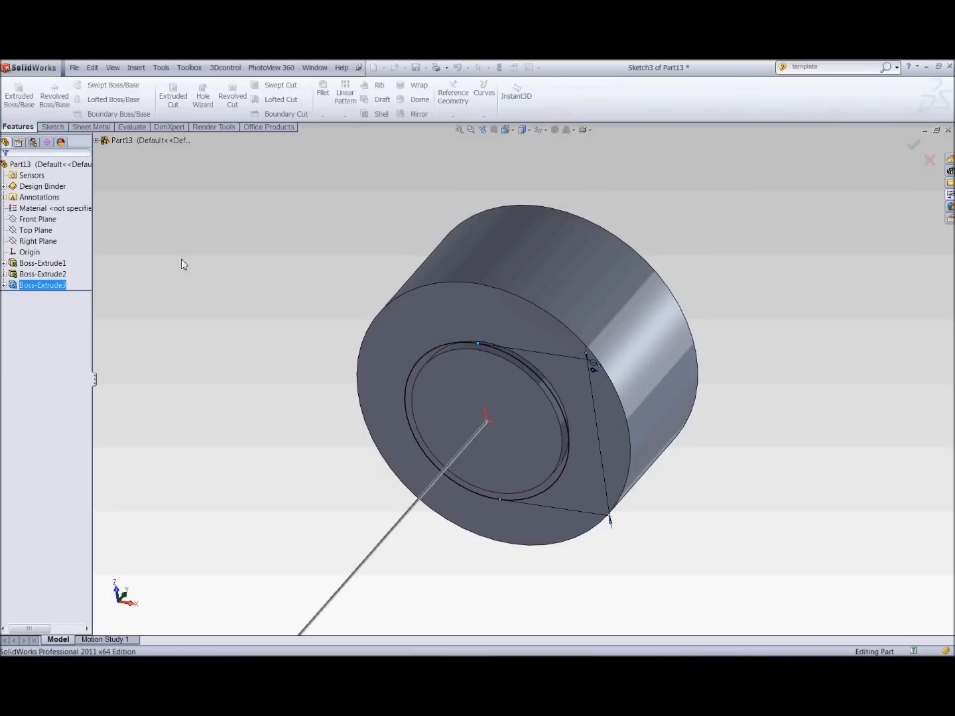
Sketch a six-sided polygon with an inscribed circle of about 4.9 mm diameter on the head's top face, centred on the origin.
{"action": "key", "text": "space"}
{"action": "left_click", "coordinate": [271, 362]}
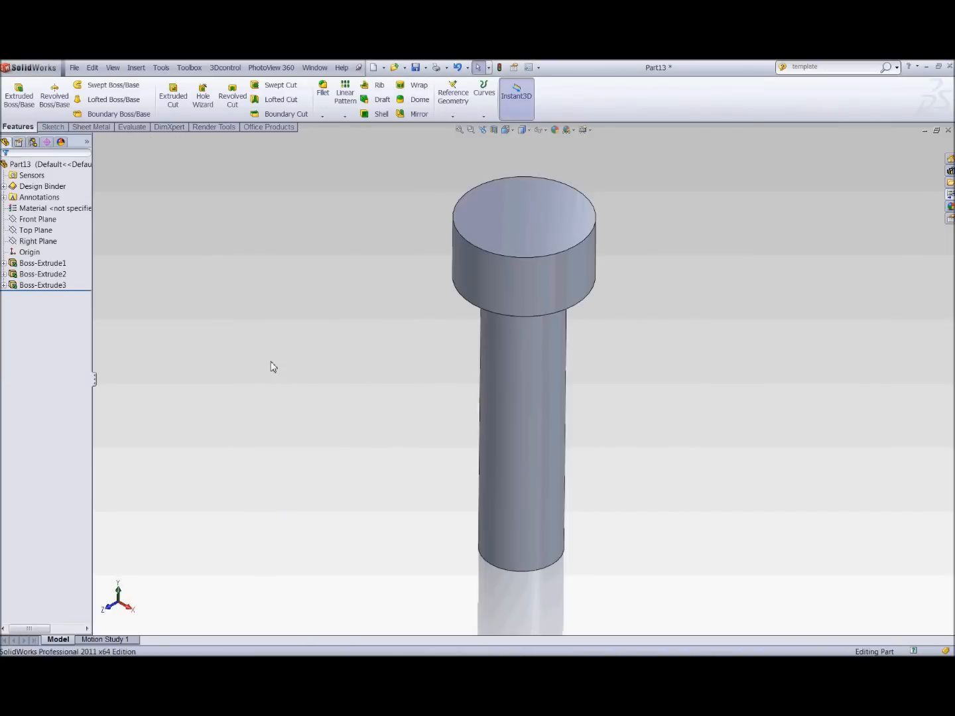
{"action": "left_click", "coordinate": [516, 219]}
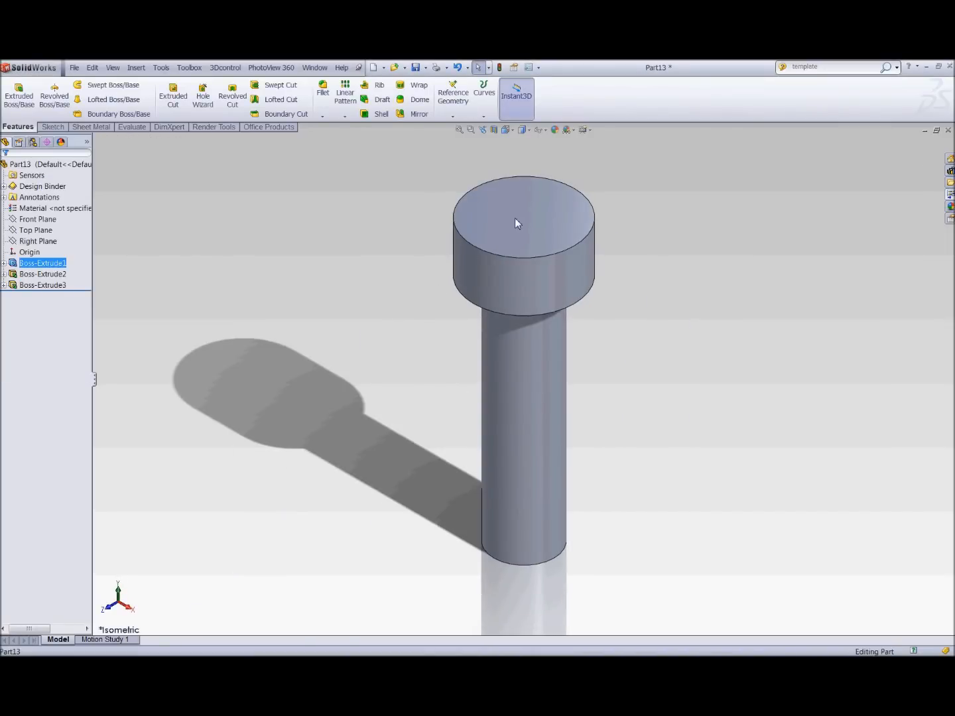
{"action": "left_click", "coordinate": [549, 191]}
{"action": "key", "text": "space"}
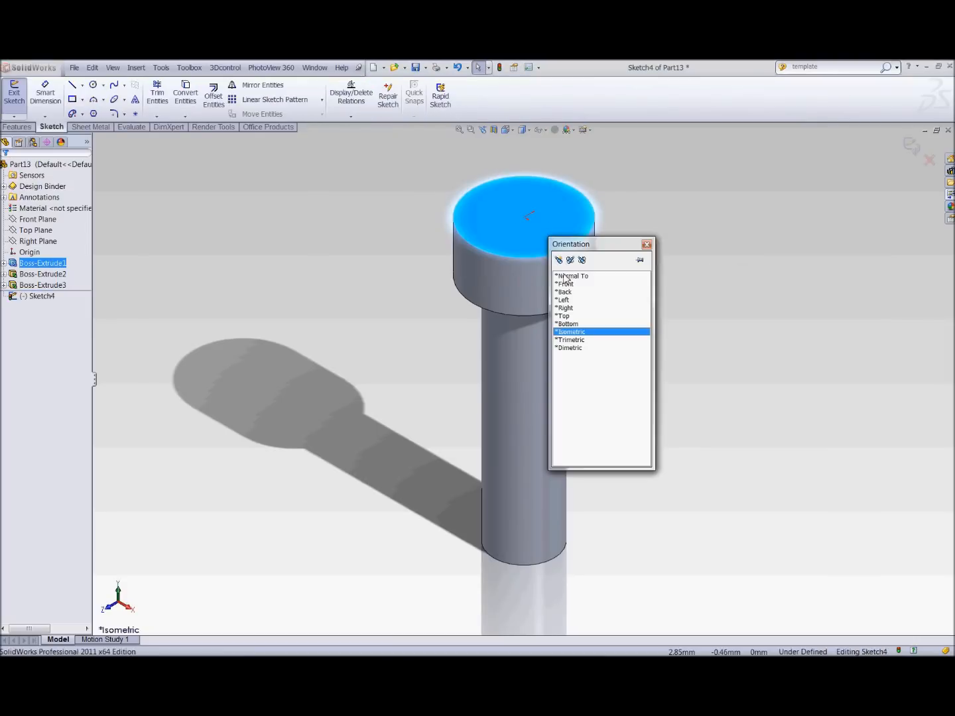
{"action": "left_click", "coordinate": [568, 274]}
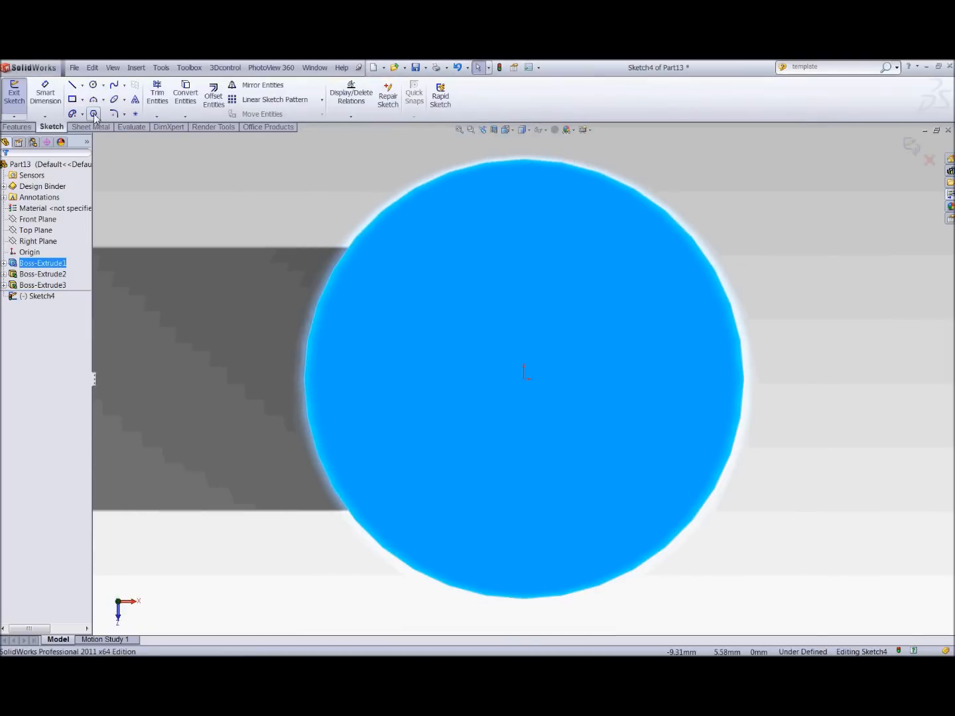
{"action": "left_click", "coordinate": [94, 115]}
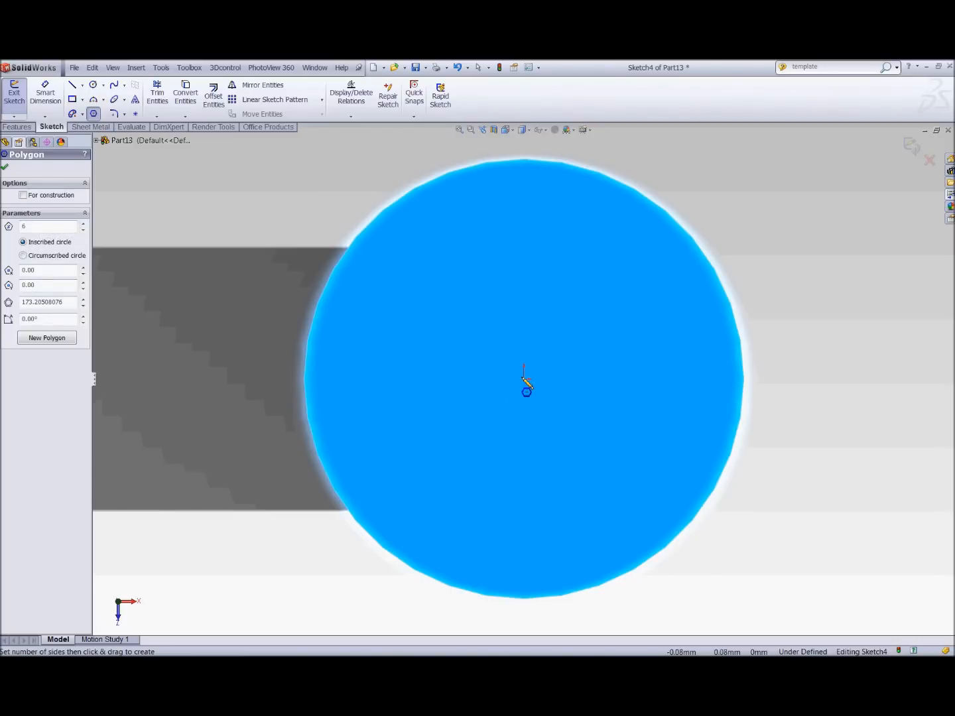
{"action": "left_click_drag", "start_coordinate": [523, 380], "coordinate": [416, 317]}
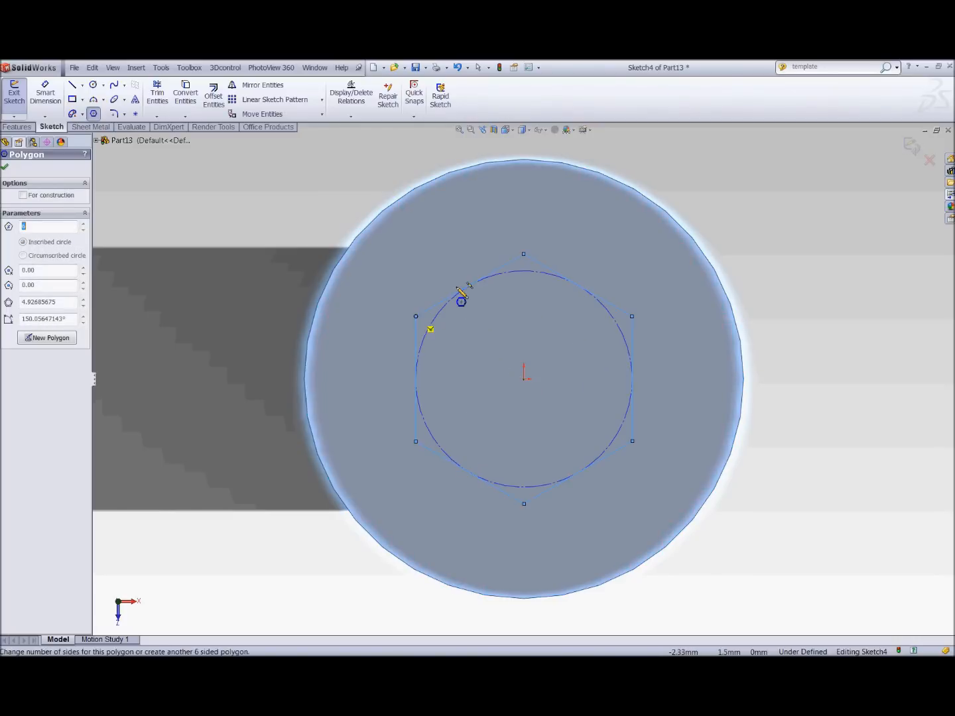
{"action": "key", "text": "Escape"}
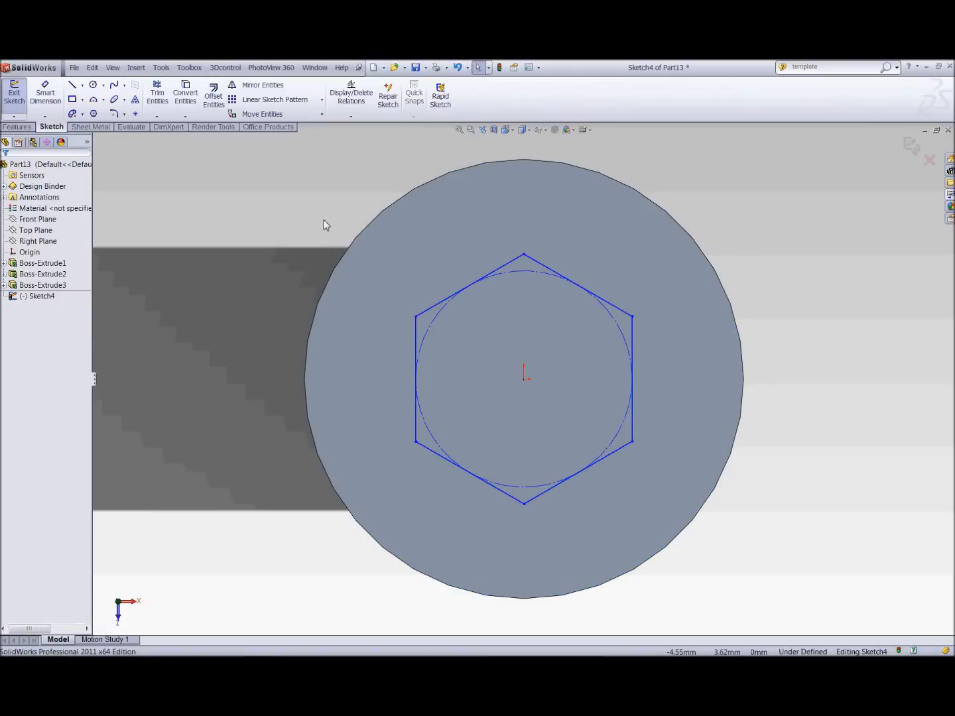
Add a Horizontal relation to the upper edge of the hexagon.
{"action": "left_click", "coordinate": [521, 262]}
{"action": "left_click", "coordinate": [542, 227]}
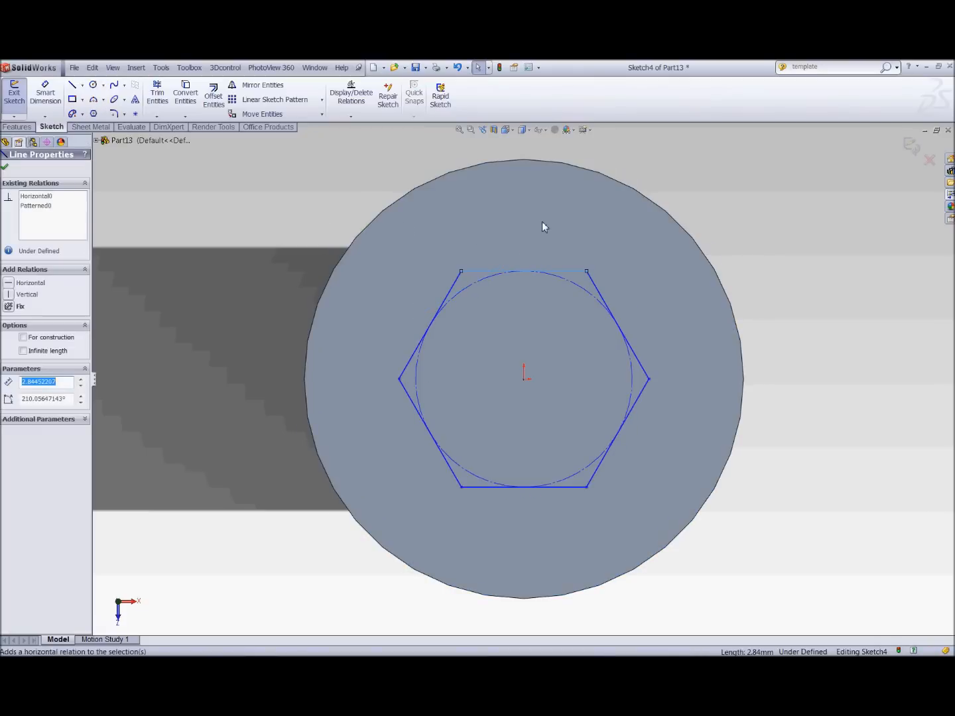
{"action": "key", "text": "Escape"}
Dimension the horizontal distance from the hexagon's left corner to the origin as 1.8 mm.
{"action": "left_click", "coordinate": [45, 92]}
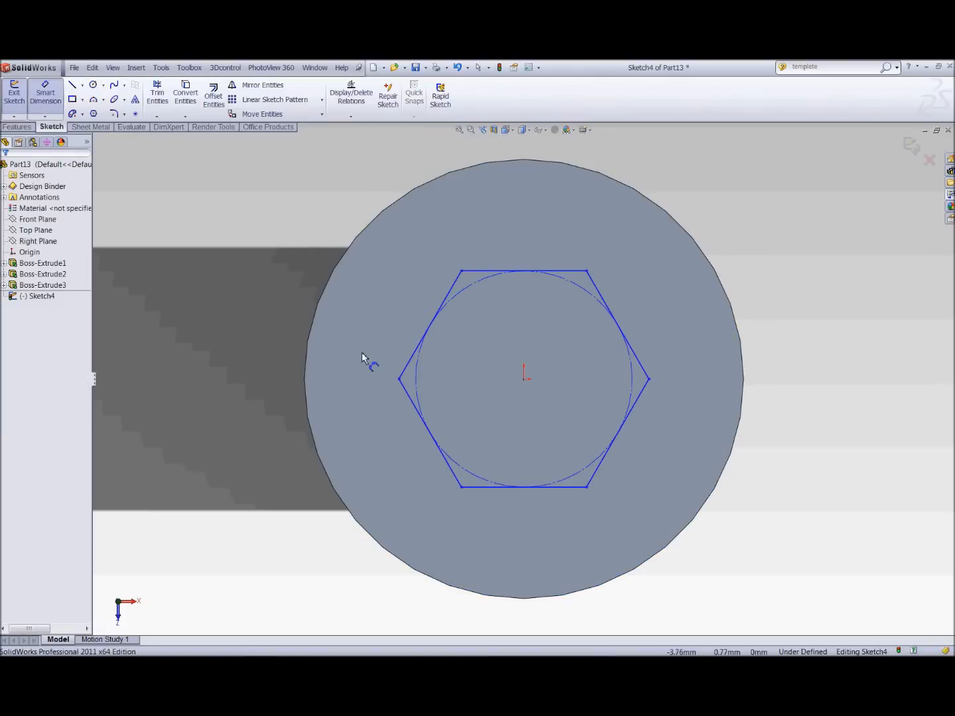
{"action": "left_click", "coordinate": [398, 379]}
{"action": "left_click", "coordinate": [524, 382]}
{"action": "left_click", "coordinate": [465, 231]}
{"action": "type", "text": "1.8"}
{"action": "key", "text": "Return"}
Cut-extrude the hexagon sketch blind into the head to form the socket.
{"action": "left_click", "coordinate": [30, 128]}
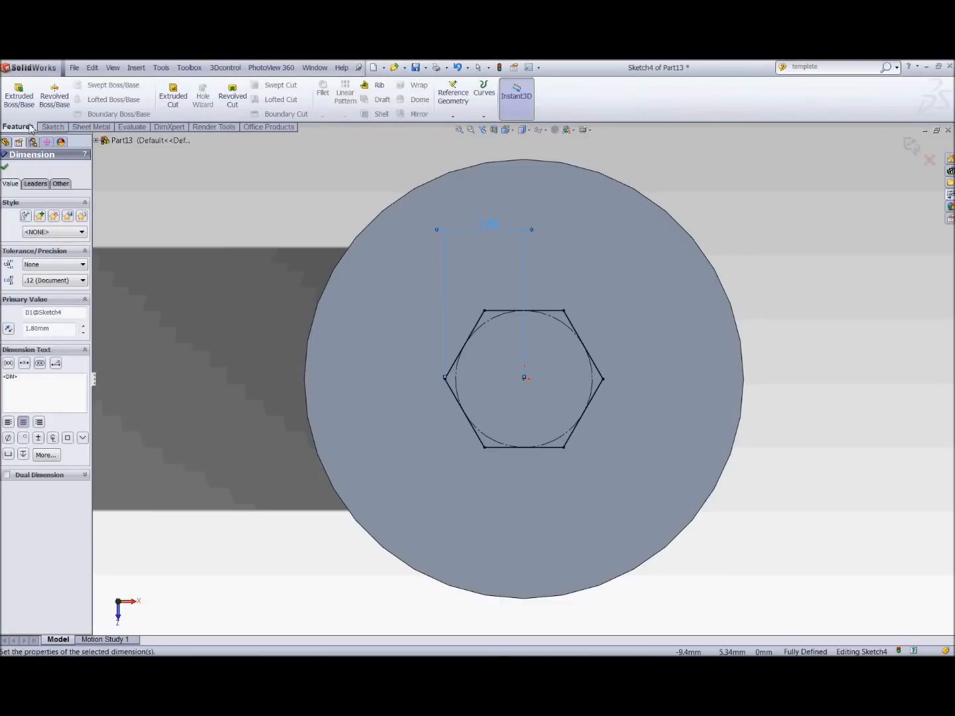
{"action": "left_click", "coordinate": [166, 97]}
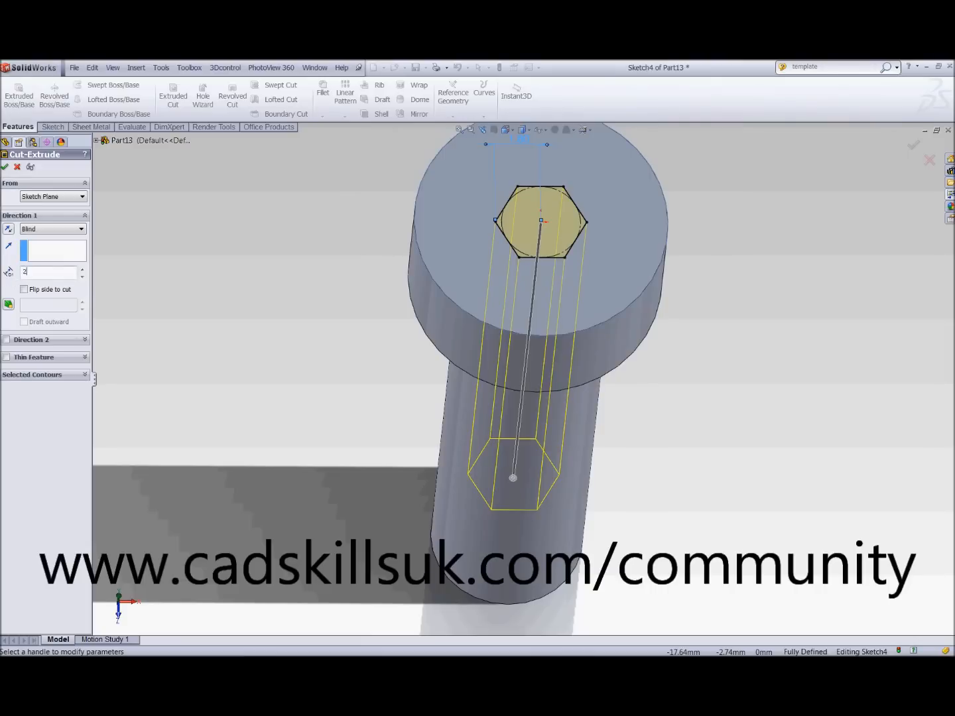
{"action": "left_click", "coordinate": [7, 167]}
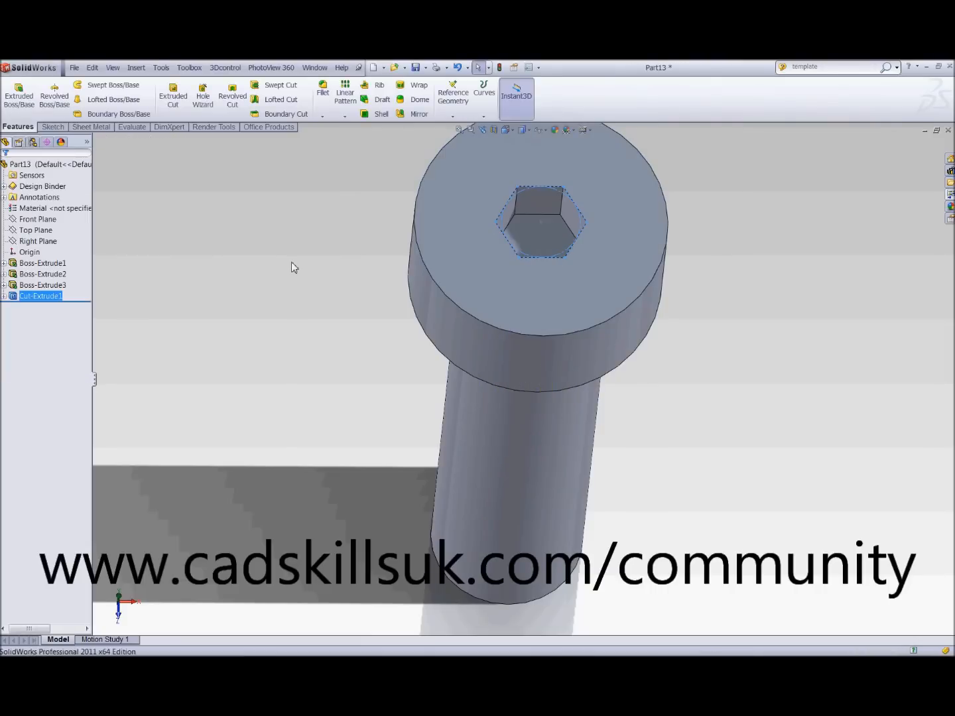
Fillet the outer edge of the head's top face with a 0.5 mm constant radius.
{"action": "key", "text": "space"}
{"action": "left_click", "coordinate": [328, 358]}
{"action": "left_click", "coordinate": [329, 358]}
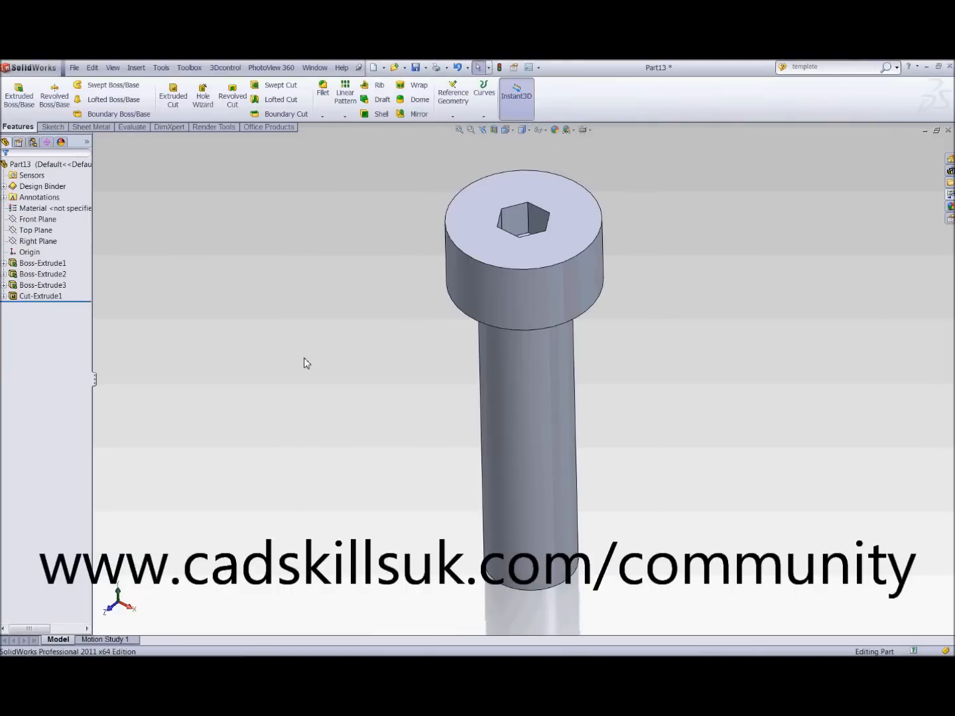
{"action": "left_click", "coordinate": [324, 114]}
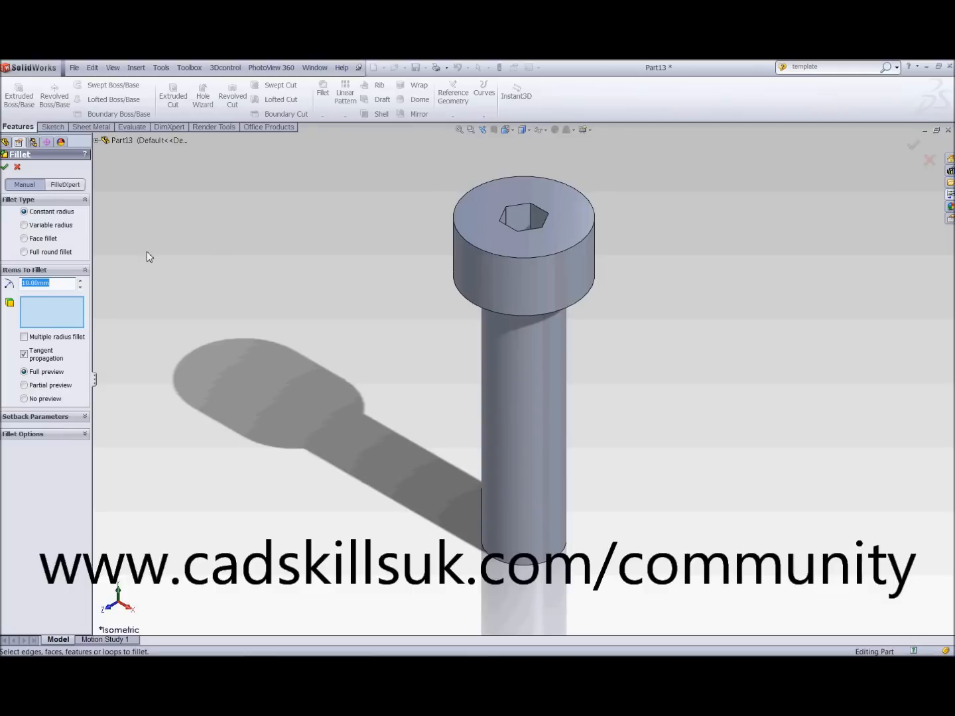
{"action": "type", "text": ".5"}
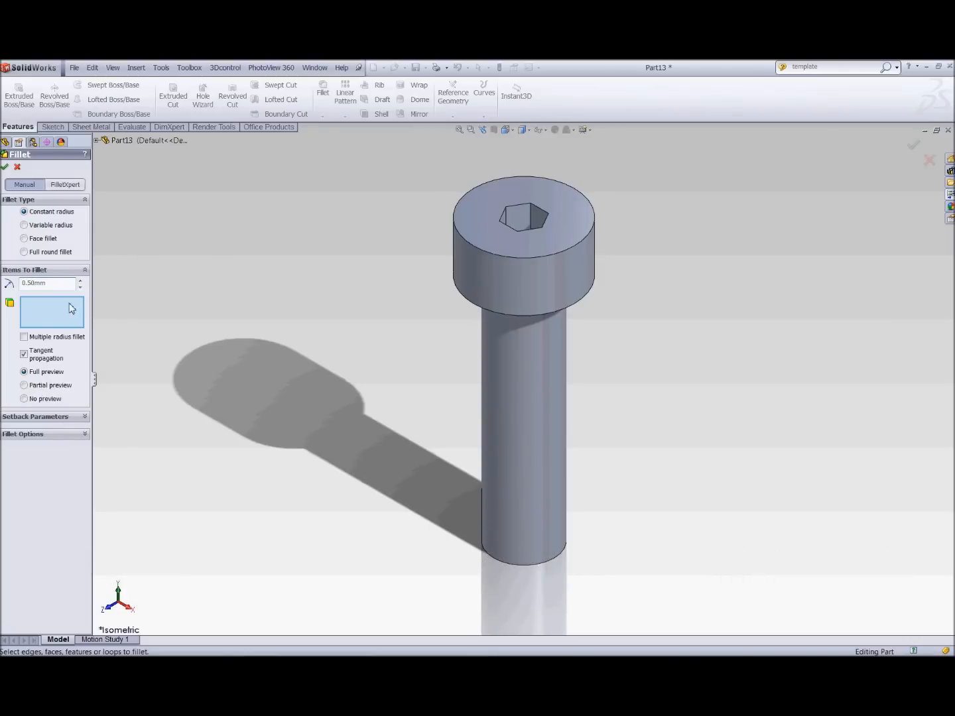
{"action": "left_click", "coordinate": [480, 249]}
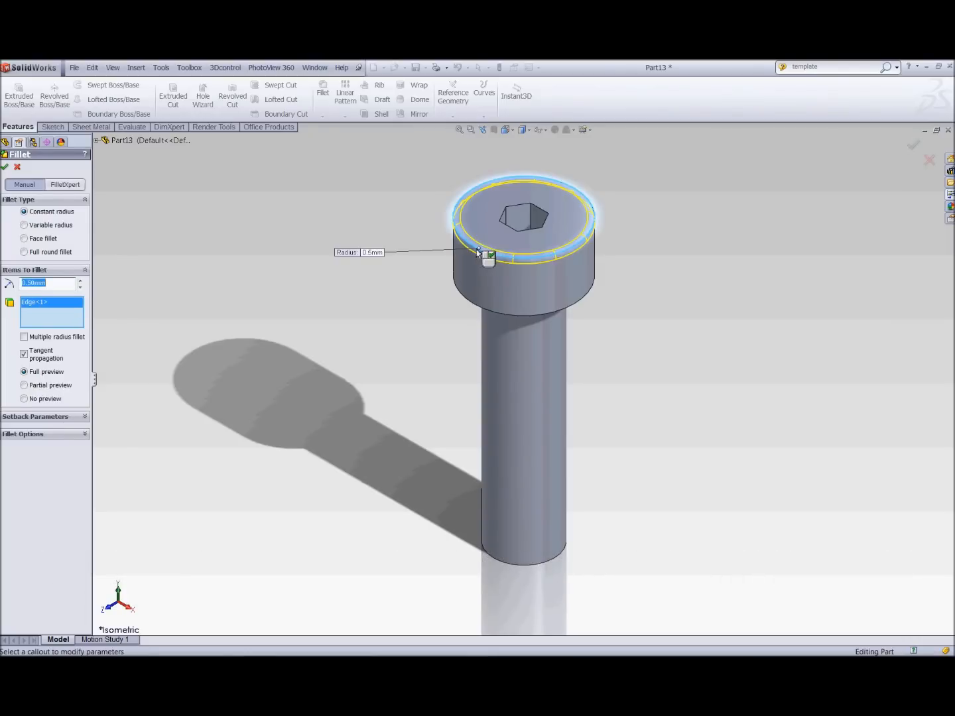
{"action": "left_click", "coordinate": [5, 166]}
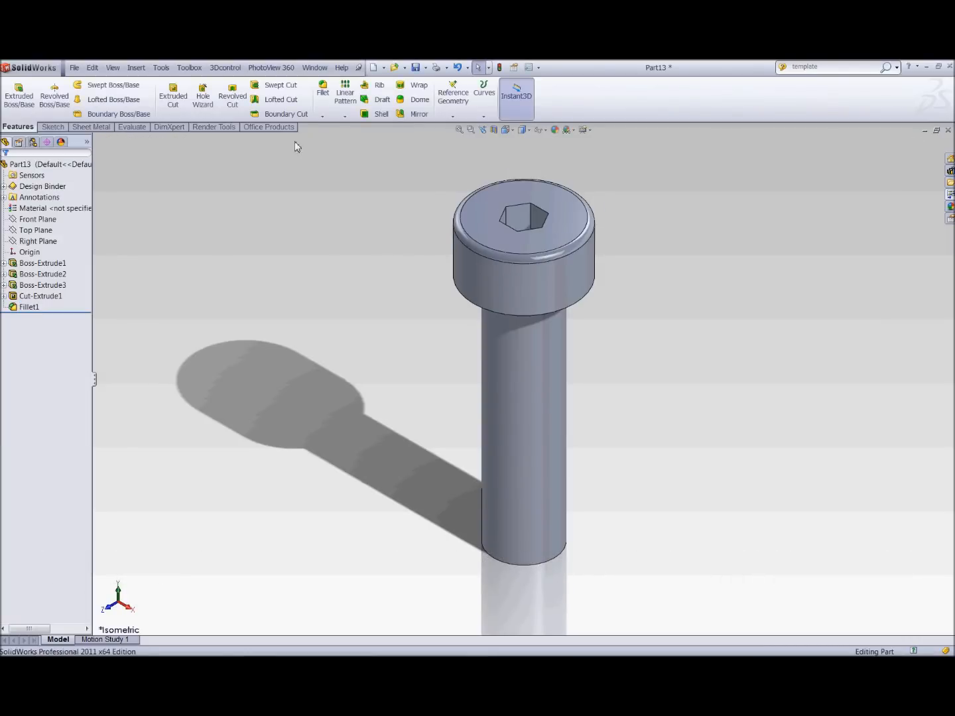
Fillet both edges of the thin neck between head and shank with a 0.25 mm radius by selecting the neck face.
{"action": "left_click", "coordinate": [321, 99]}
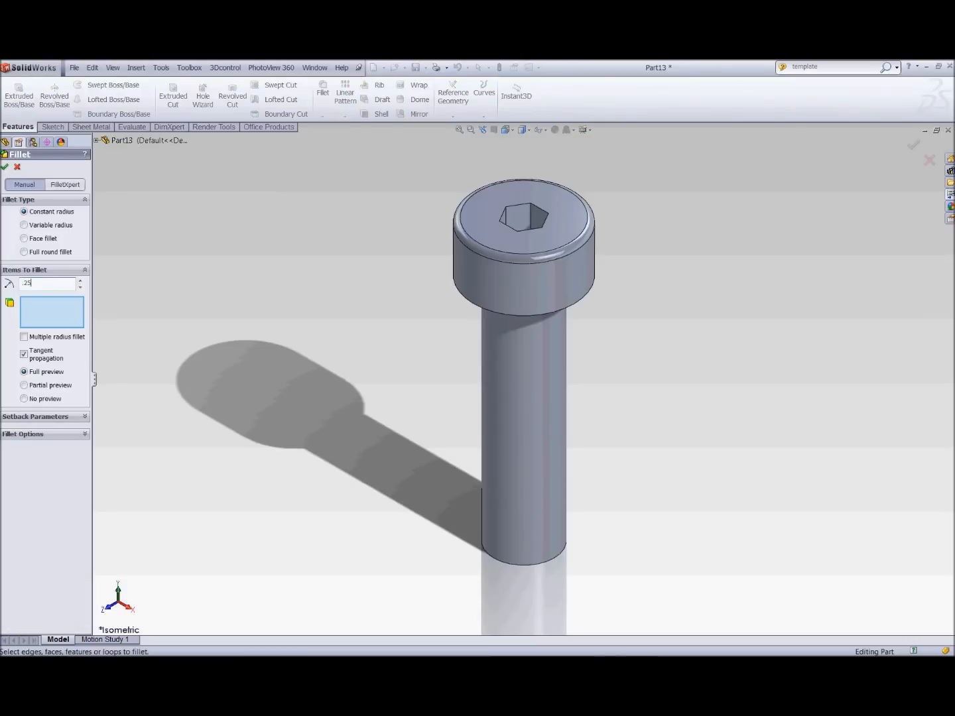
{"action": "middle_click_drag", "start_coordinate": [461, 280], "coordinate": [502, 163]}
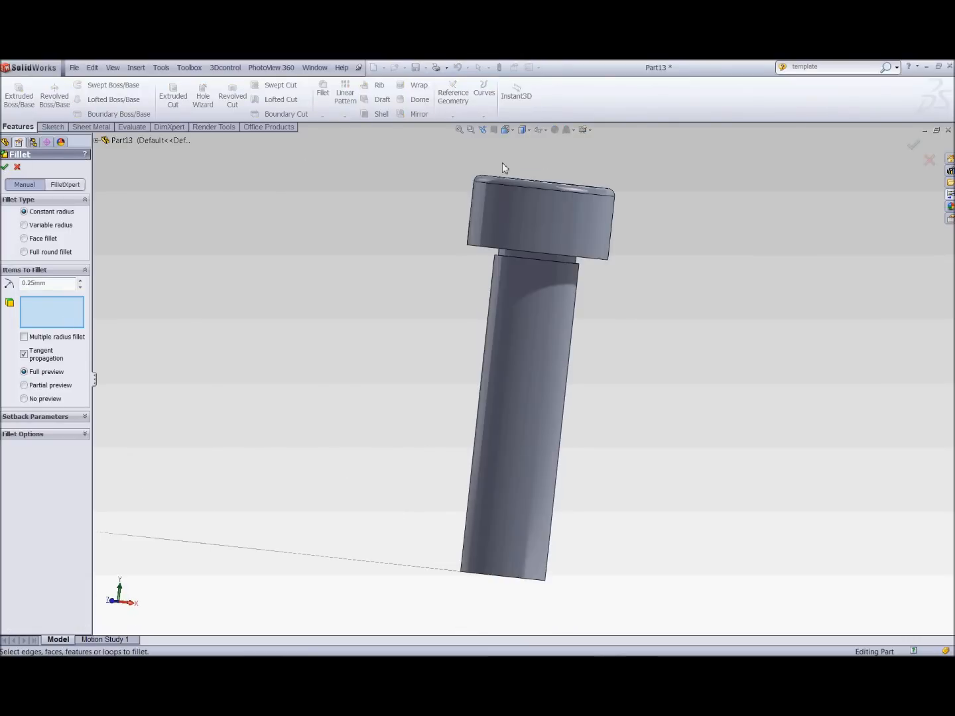
{"action": "scroll", "coordinate": [505, 236], "scroll_direction": "down", "scroll_amount": 5}
{"action": "left_click", "coordinate": [530, 322]}
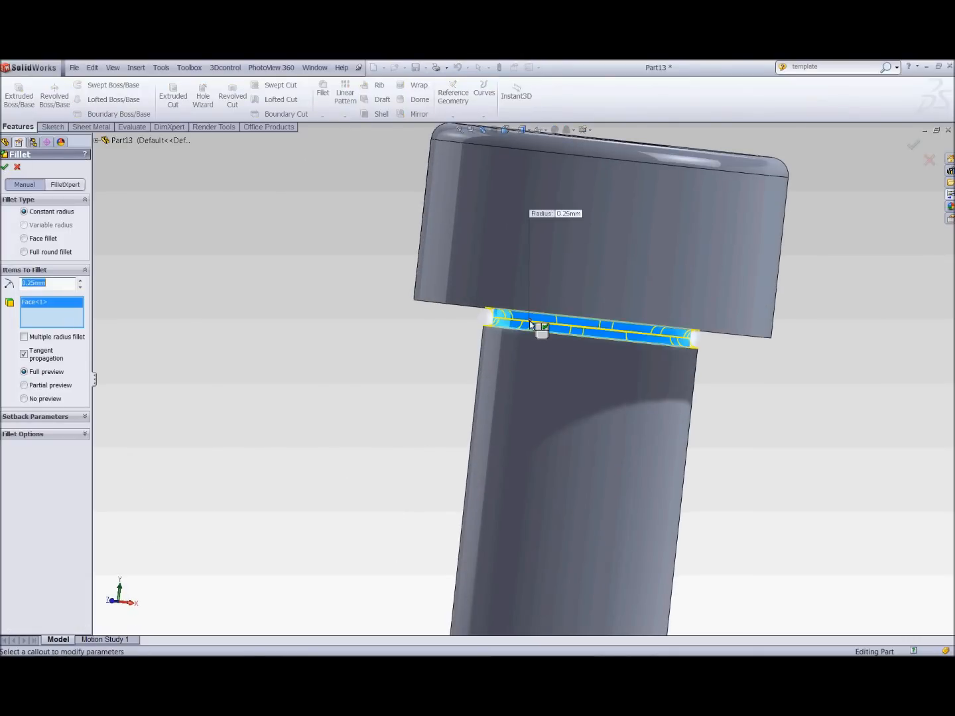
{"action": "key", "text": "Return"}
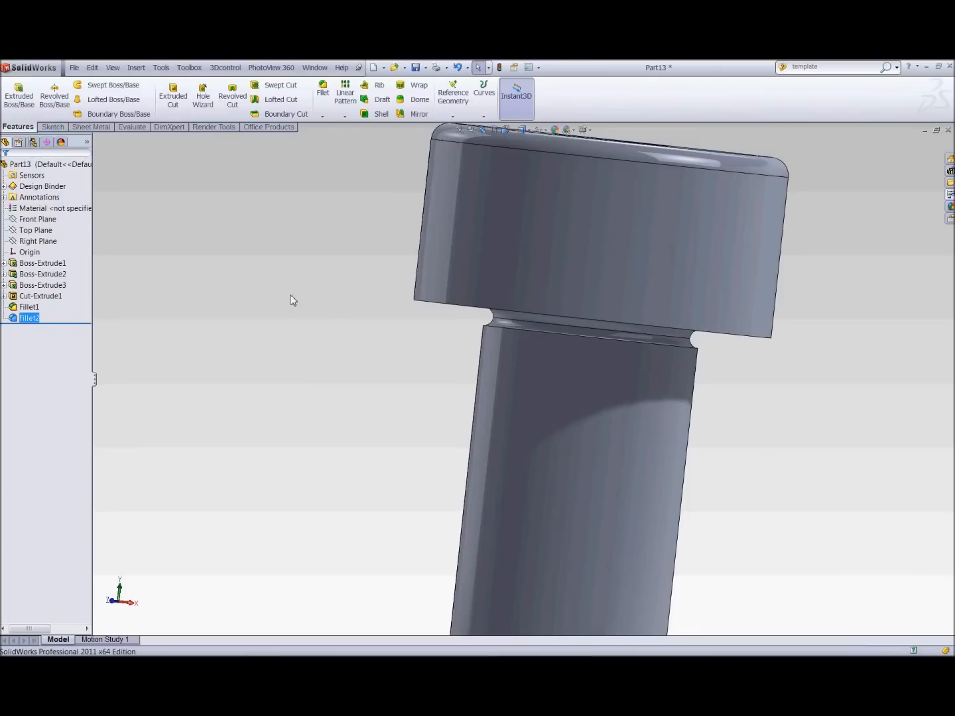
Start a new sketch on the Front Plane, viewed face-on.
{"action": "key", "text": "space"}
{"action": "left_click", "coordinate": [316, 391]}
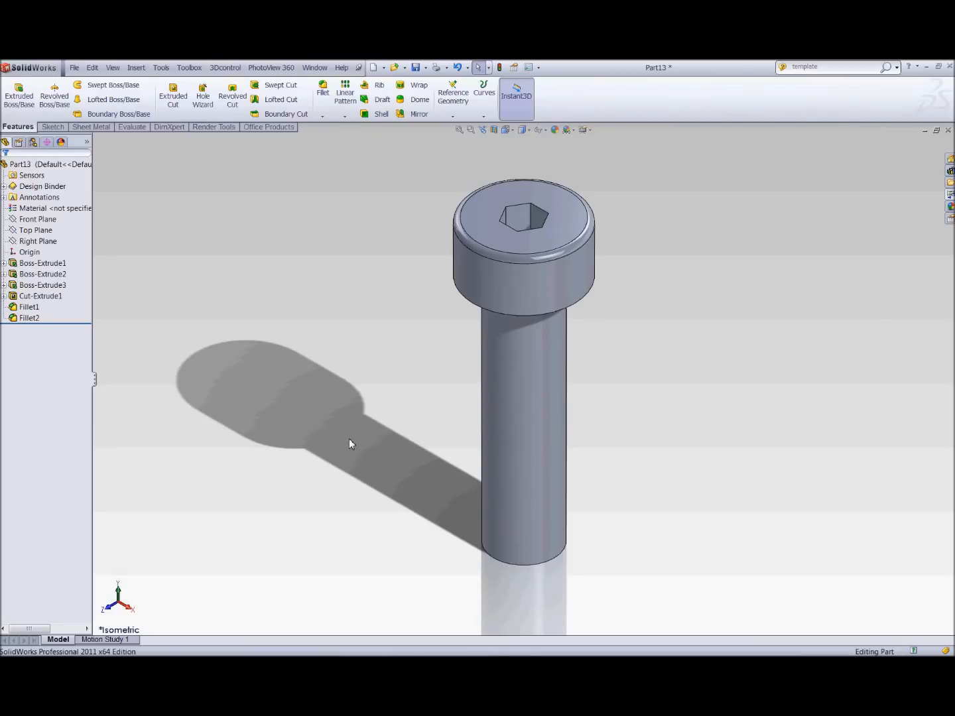
{"action": "left_click", "coordinate": [28, 232]}
{"action": "left_click", "coordinate": [32, 219]}
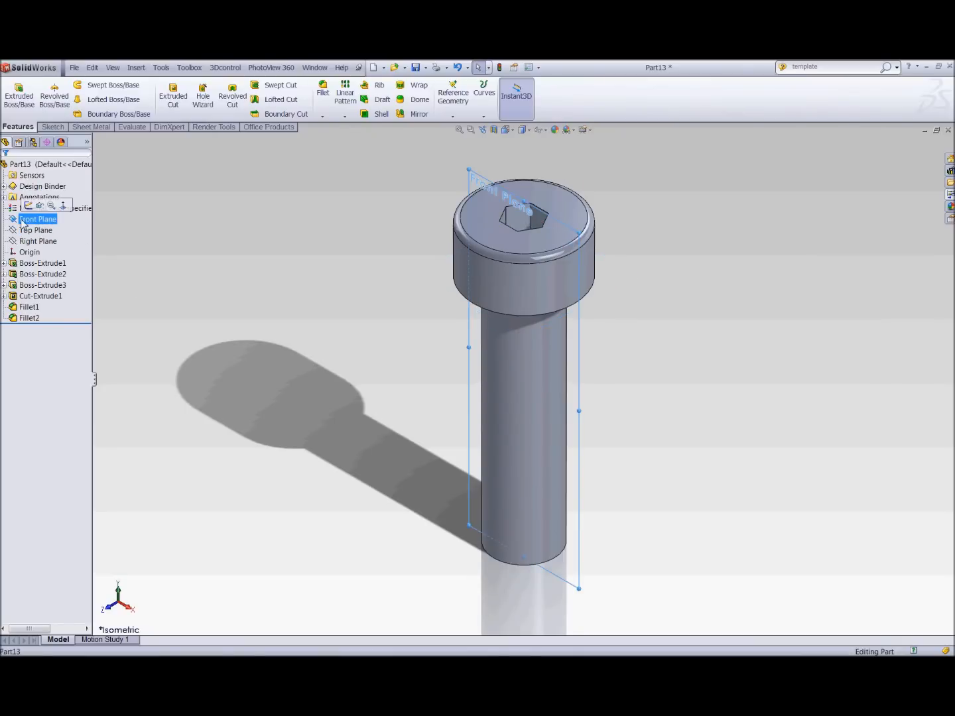
{"action": "left_click", "coordinate": [53, 127]}
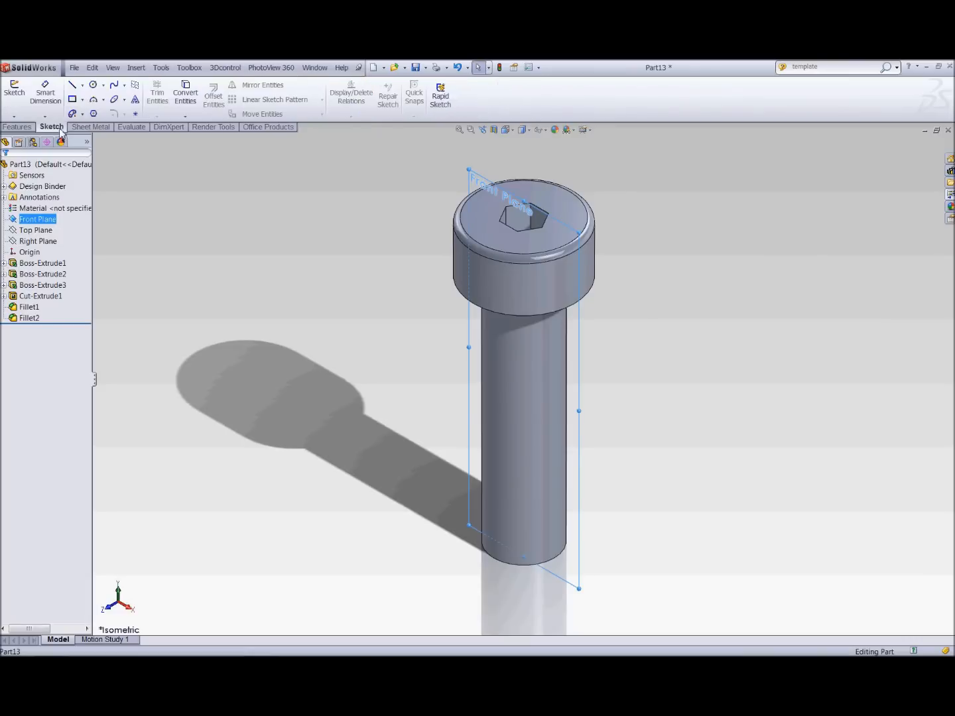
{"action": "left_click", "coordinate": [14, 93]}
{"action": "key", "text": "space"}
{"action": "left_click", "coordinate": [358, 288]}
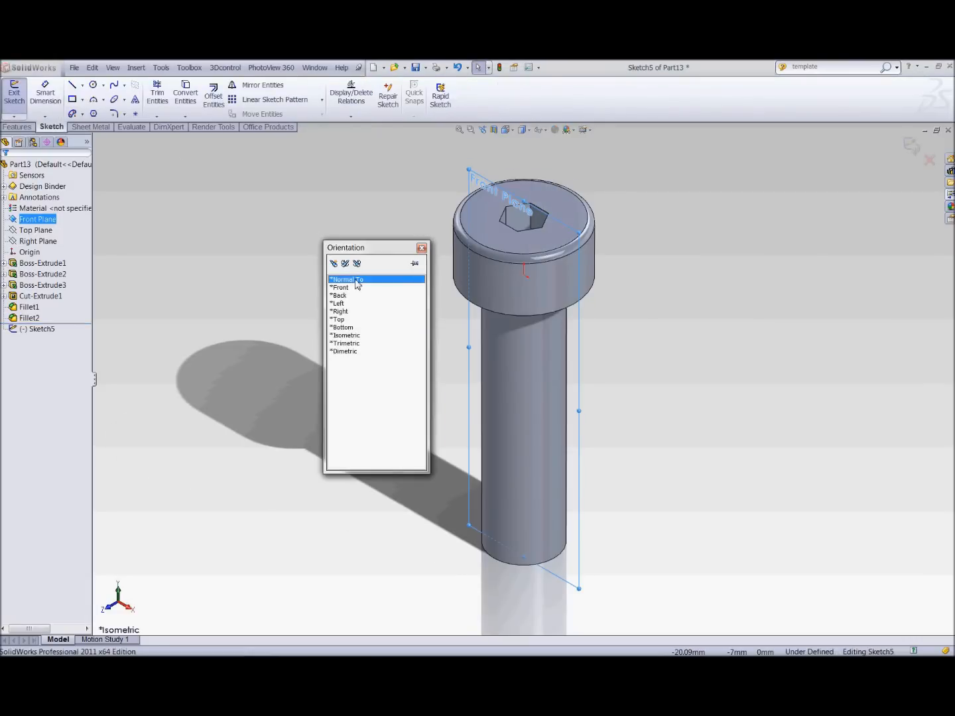
Sketch a closed line profile about 2.5 mm wide below the shank's end, from the centreline outward, with a V-notch in its outer side.
{"action": "middle_click_drag", "start_coordinate": [606, 550], "coordinate": [582, 352], "text": "ctrl"}
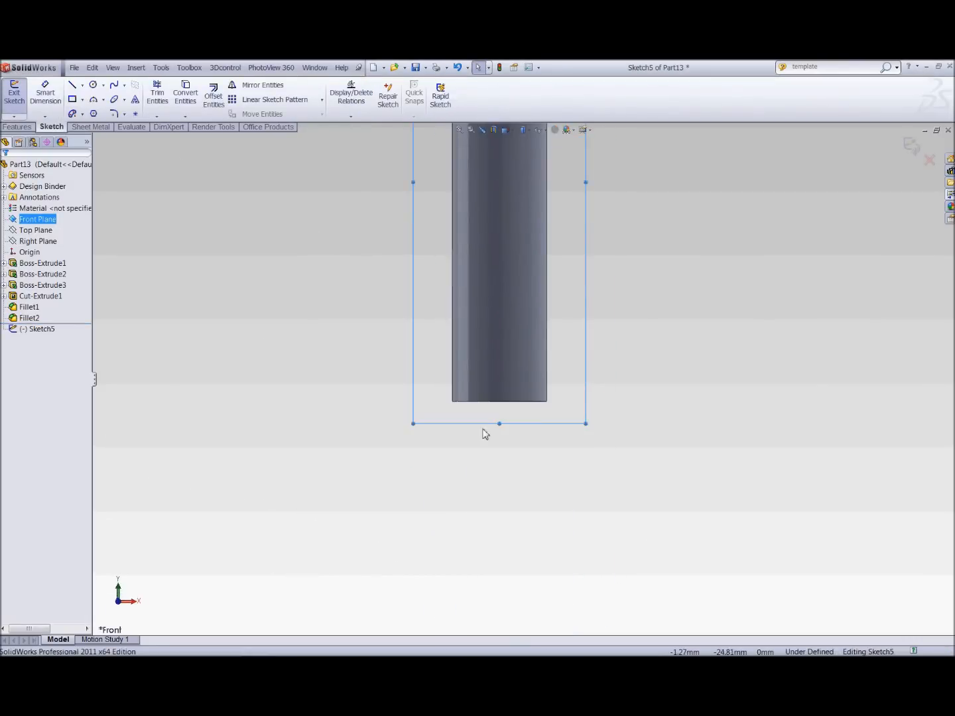
{"action": "scroll", "coordinate": [502, 432], "scroll_direction": "down", "scroll_amount": 6}
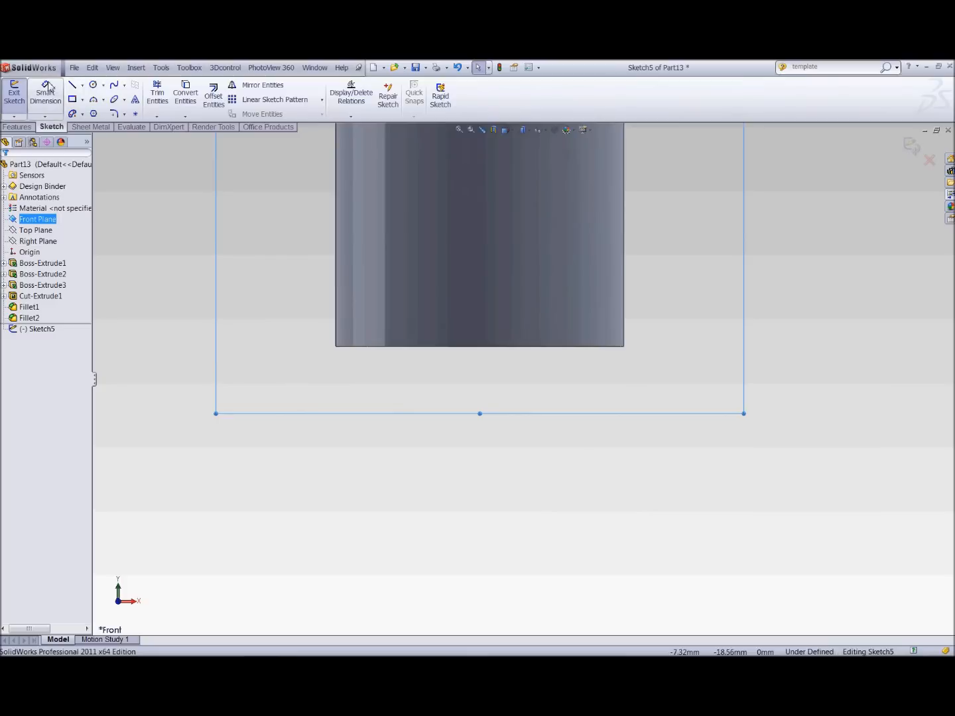
{"action": "left_click", "coordinate": [73, 86]}
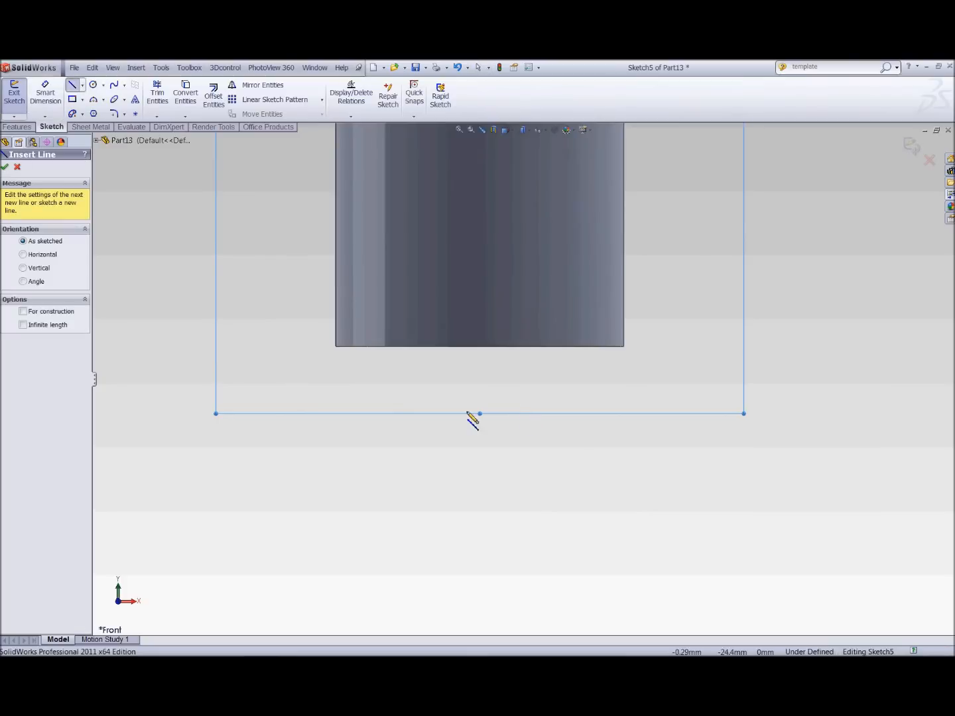
{"action": "left_click", "coordinate": [481, 346]}
{"action": "left_click", "coordinate": [595, 346]}
{"action": "left_click", "coordinate": [594, 363]}
{"action": "left_click", "coordinate": [548, 395]}
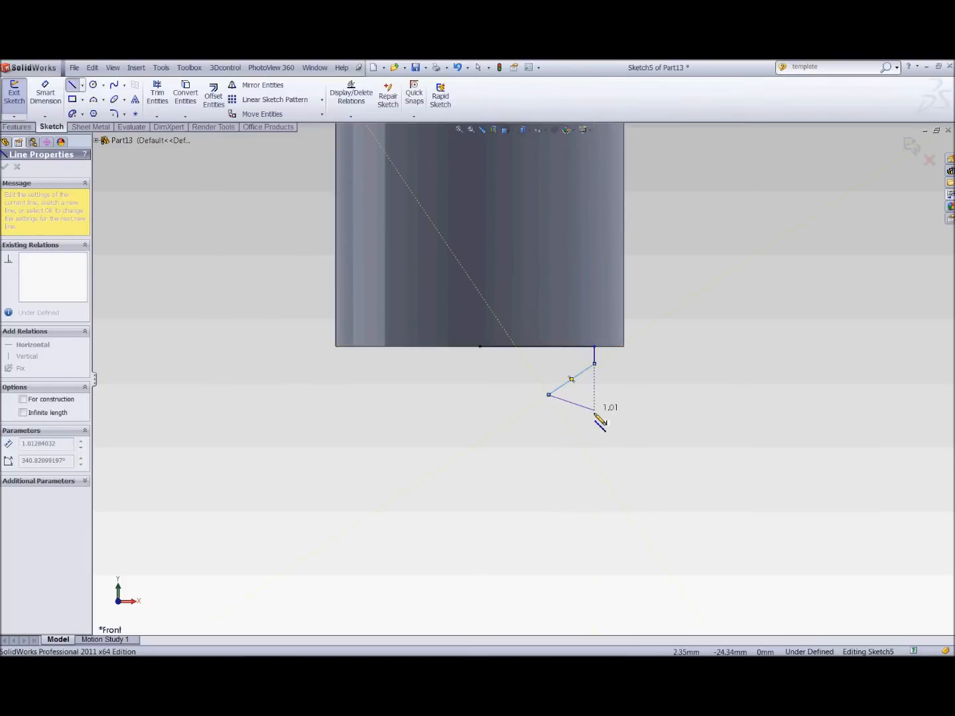
{"action": "left_click", "coordinate": [600, 423]}
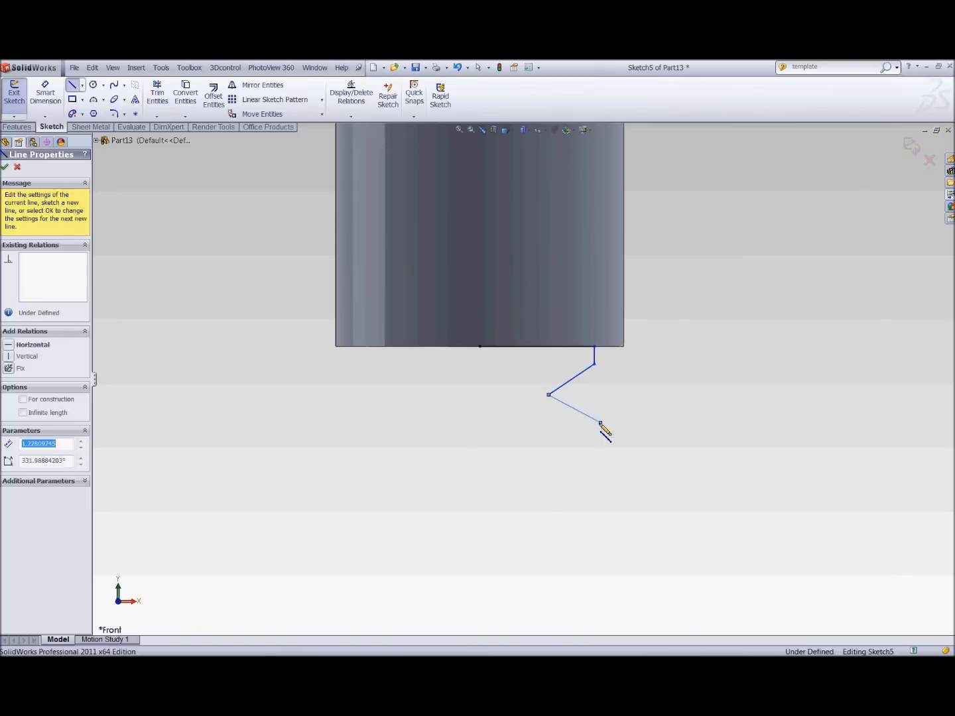
{"action": "left_click", "coordinate": [479, 423]}
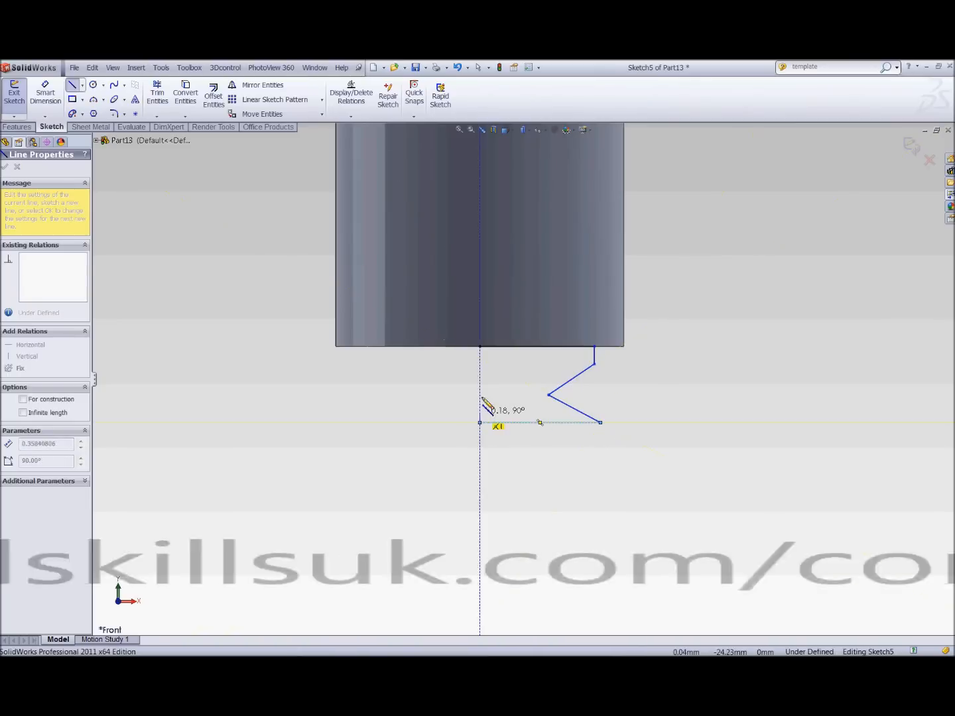
{"action": "left_click", "coordinate": [480, 346]}
{"action": "key", "text": "Escape"}
Add a Vertical relation between the upper and lower outer corners of the V-notch.
{"action": "scroll", "coordinate": [640, 379], "scroll_direction": "down", "scroll_amount": 3}
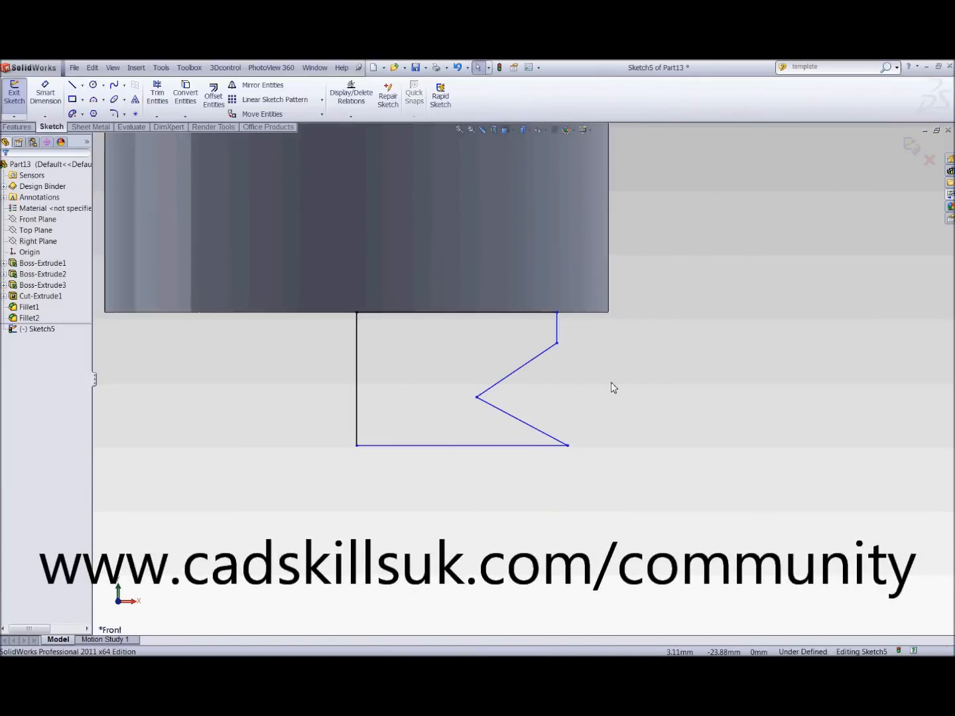
{"action": "left_click", "coordinate": [557, 343]}
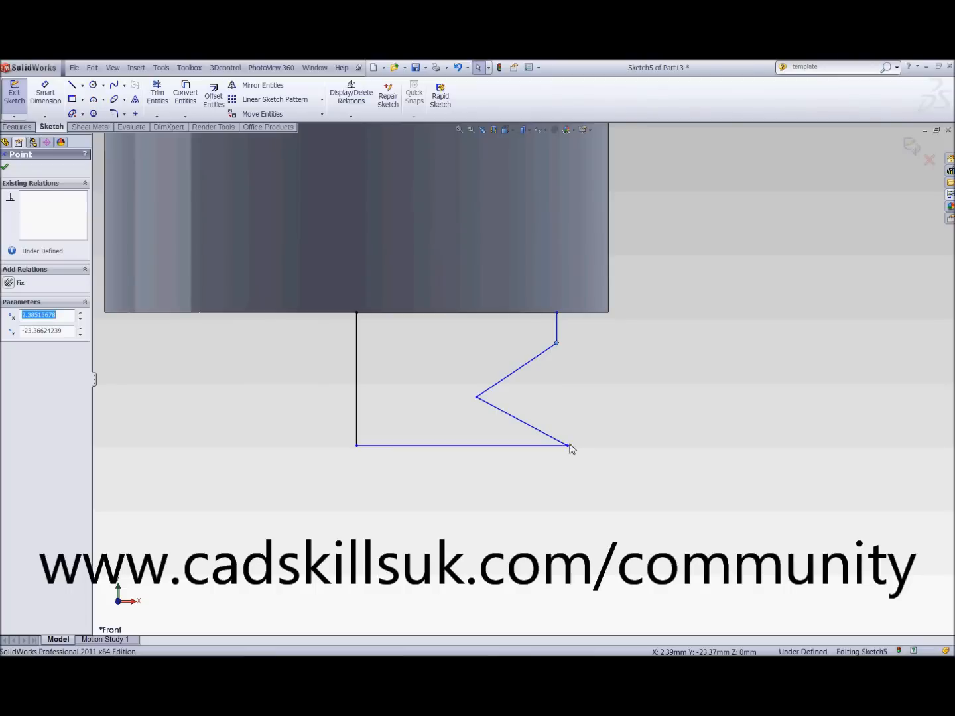
{"action": "left_click", "coordinate": [568, 446], "text": "ctrl"}
{"action": "left_click", "coordinate": [607, 412]}
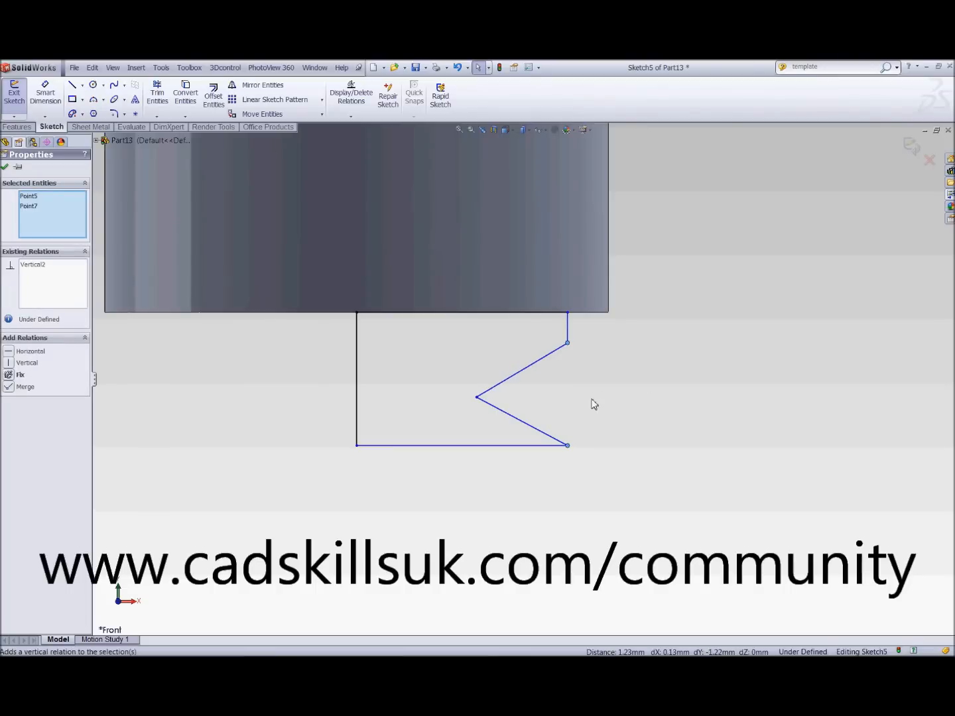
Add an Equal relation between the two sloping lines of the V-notch.
{"action": "left_click", "coordinate": [542, 370]}
{"action": "left_click", "coordinate": [523, 421]}
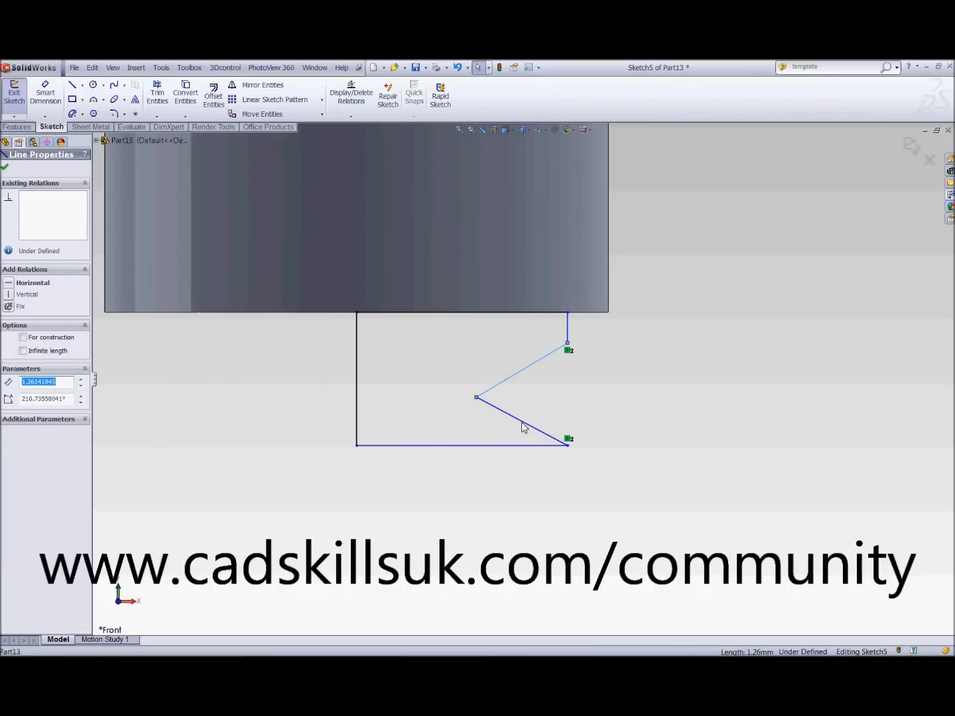
{"action": "left_click", "coordinate": [523, 428], "text": "ctrl"}
{"action": "left_click", "coordinate": [606, 380]}
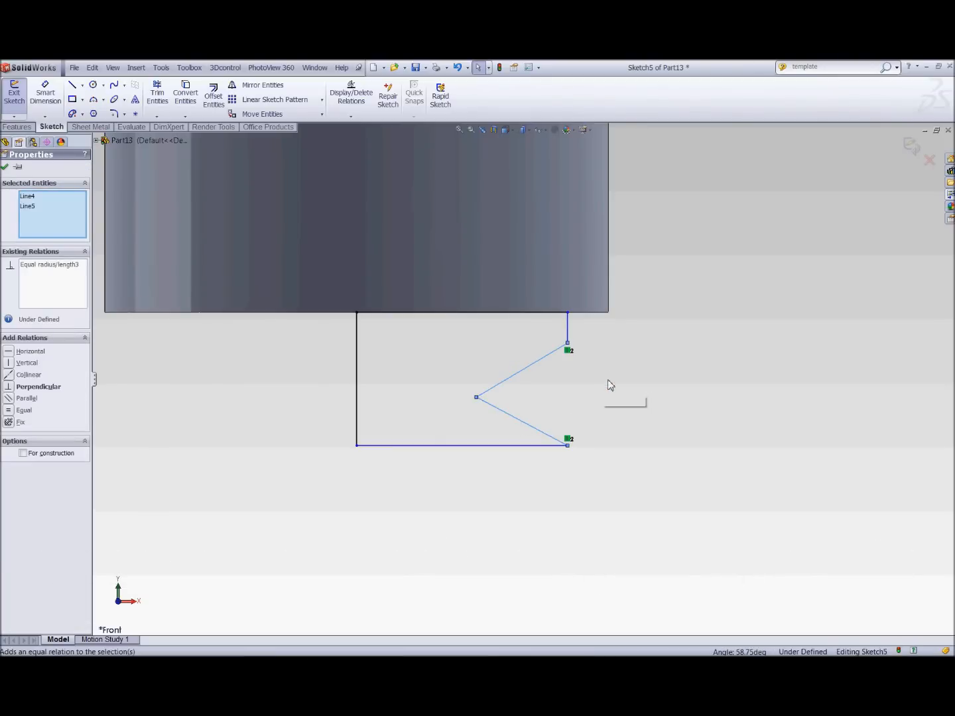
{"action": "left_click", "coordinate": [650, 369]}
Dimension the short vertical line between the shank's end and the V-notch as 0.2 mm.
{"action": "key", "text": "z"}
{"action": "left_click", "coordinate": [44, 93]}
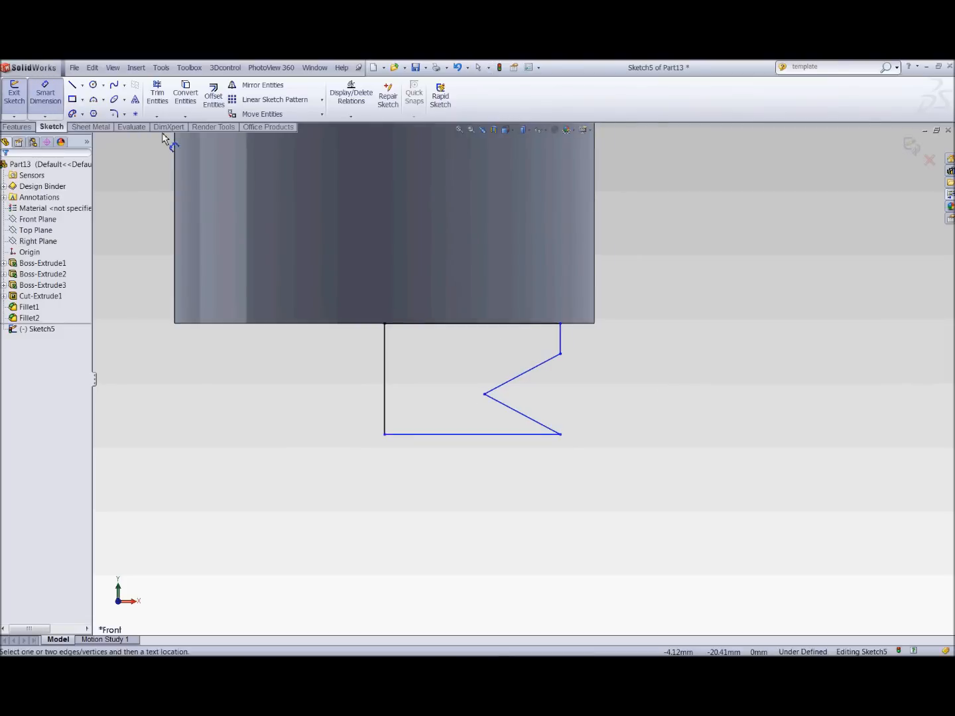
{"action": "left_click", "coordinate": [560, 341]}
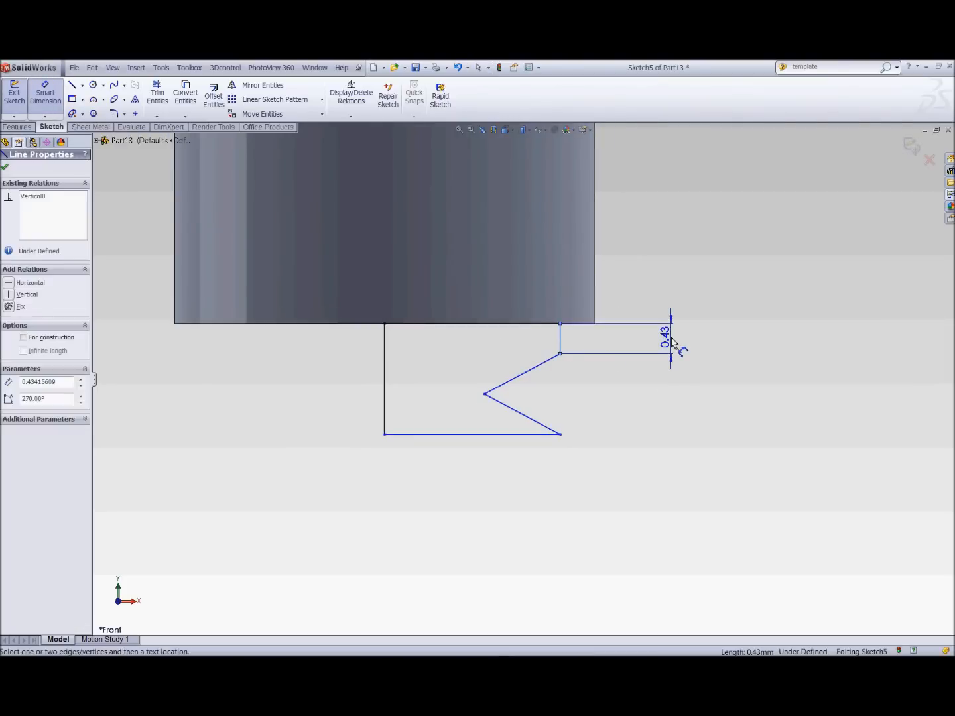
{"action": "left_click", "coordinate": [667, 331]}
{"action": "type", "text": "0.2"}
{"action": "key", "text": "Return"}
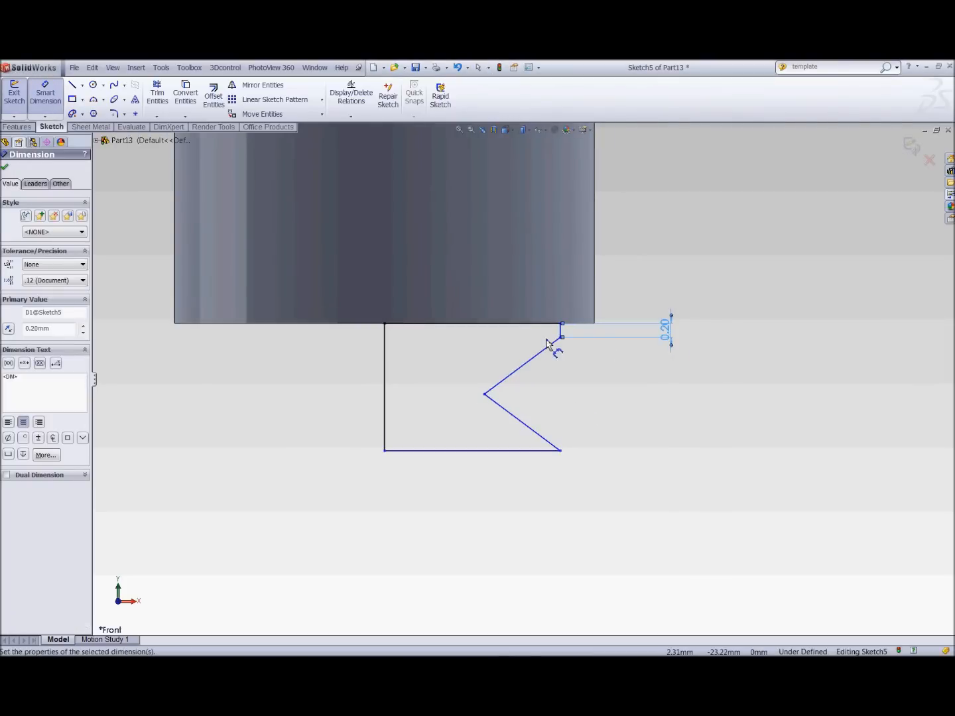
Dimension the vertical distance between the V-notch's upper and lower outer corners as 1 mm.
{"action": "left_click", "coordinate": [561, 452]}
{"action": "scroll", "coordinate": [560, 391], "scroll_direction": "down", "scroll_amount": 3}
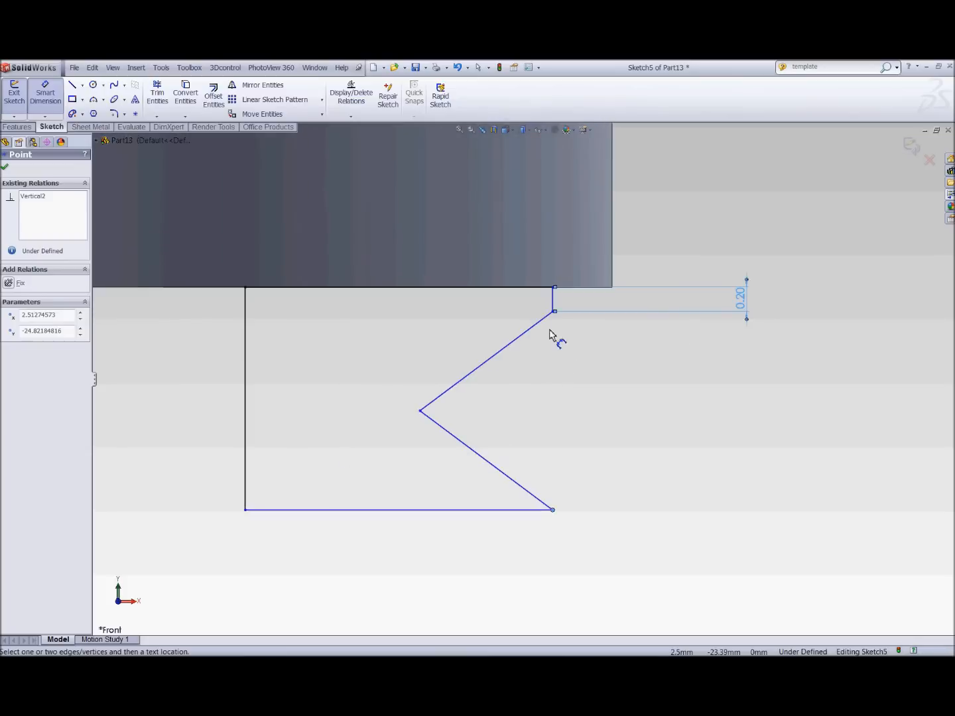
{"action": "left_click", "coordinate": [554, 311]}
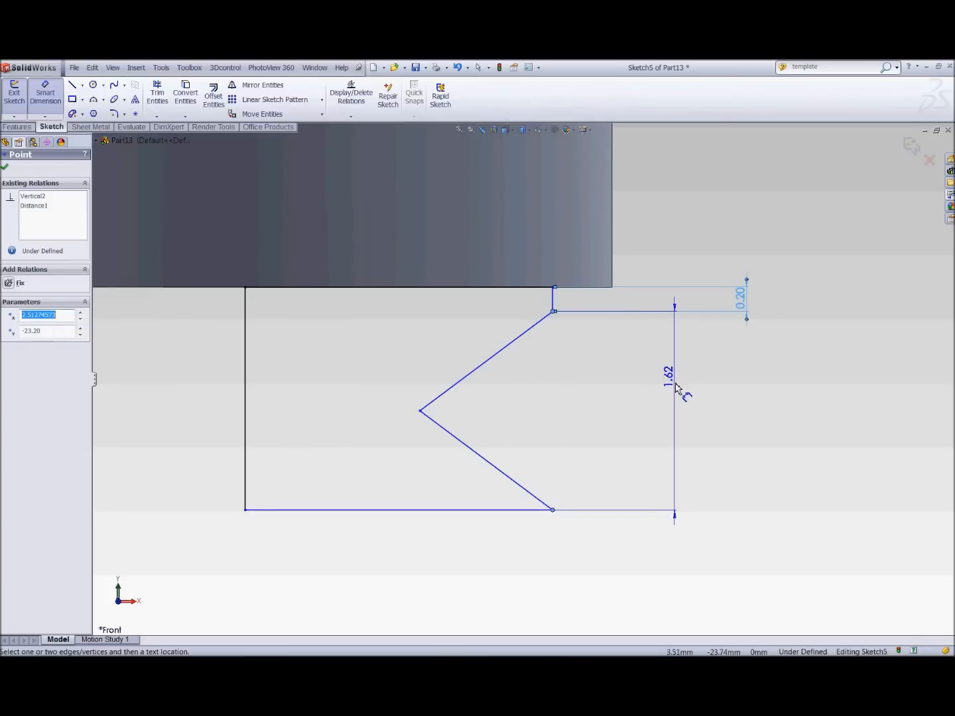
{"action": "left_click", "coordinate": [674, 386]}
{"action": "type", "text": "1"}
{"action": "key", "text": "Return"}
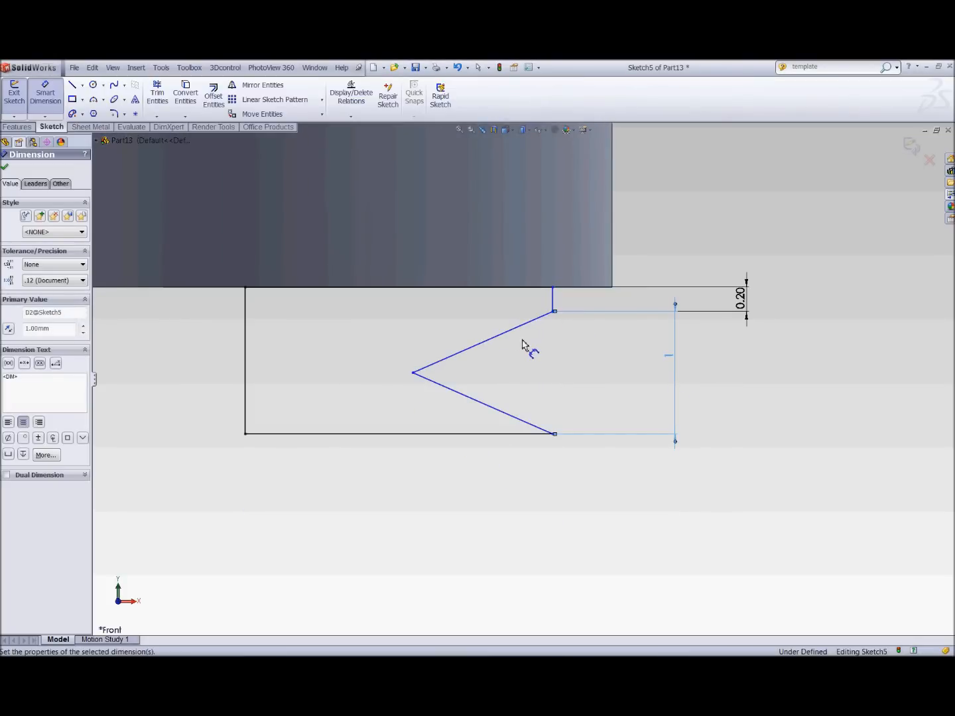
Dimension the angle between the two sloping lines of the V-notch as 60 degrees.
{"action": "left_click", "coordinate": [507, 333]}
{"action": "left_click", "coordinate": [508, 414]}
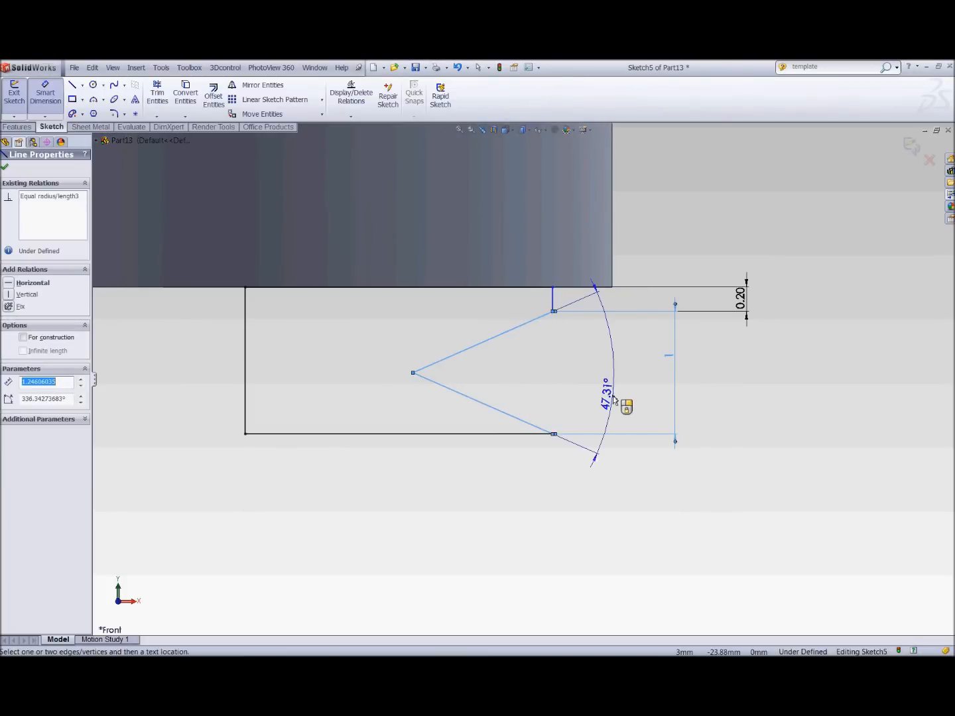
{"action": "left_click", "coordinate": [614, 401]}
{"action": "type", "text": "60"}
{"action": "key", "text": "Return"}
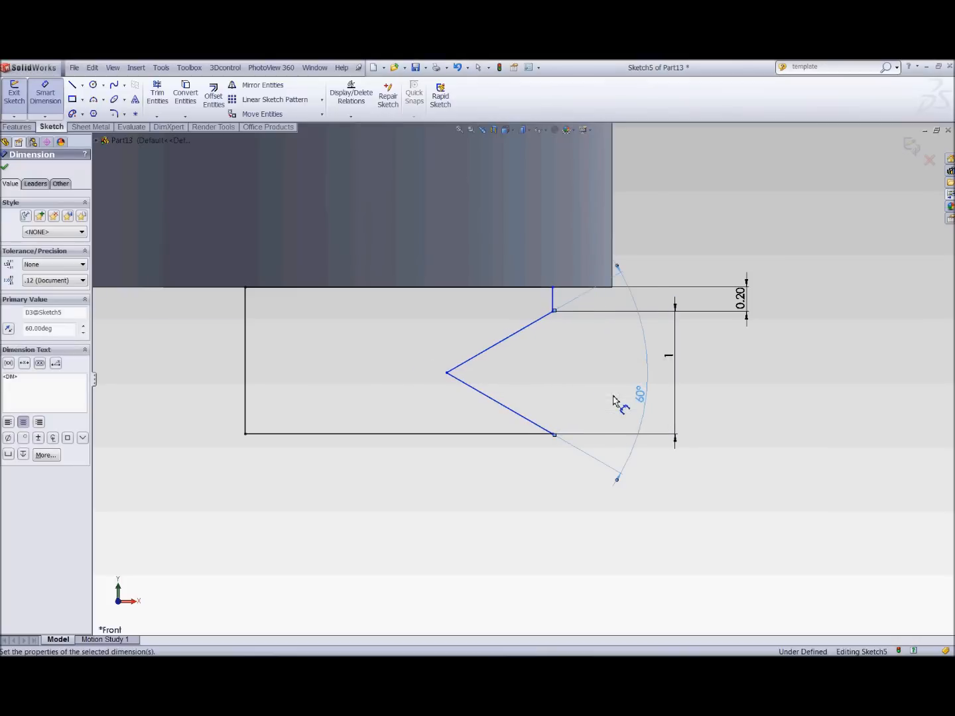
Dimension the horizontal distance between the profile's vertical centre line and the short vertical line above the V-notch as 2.5 mm.
{"action": "scroll", "coordinate": [614, 400], "scroll_direction": "up", "scroll_amount": 2}
{"action": "left_click", "coordinate": [545, 326]}
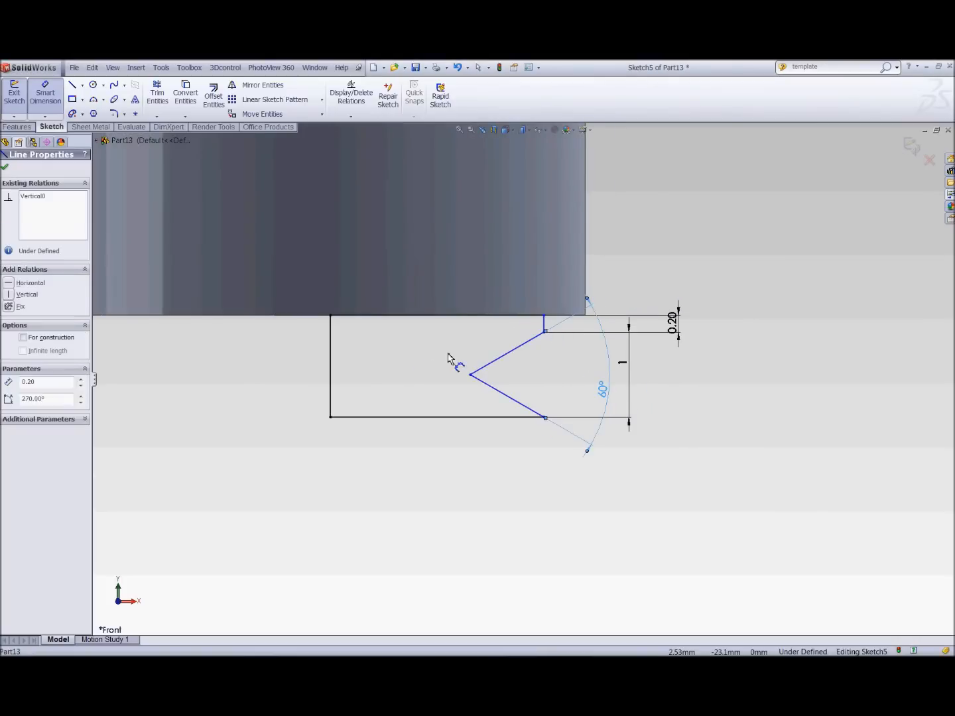
{"action": "left_click", "coordinate": [331, 376]}
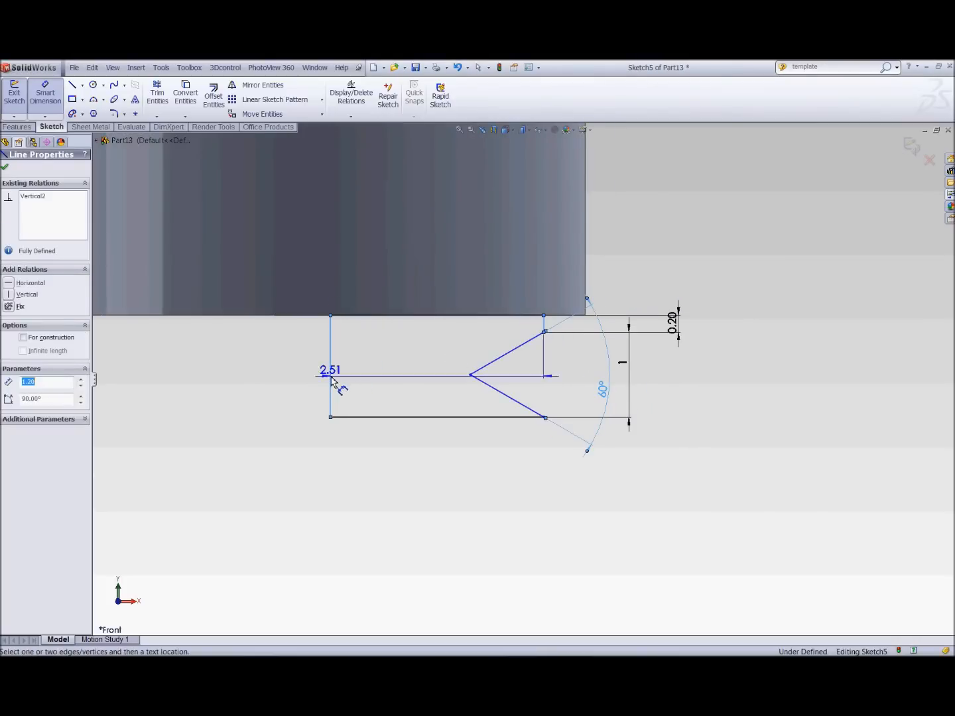
{"action": "left_click", "coordinate": [383, 448]}
{"action": "type", "text": "2.5"}
{"action": "key", "text": "Return"}
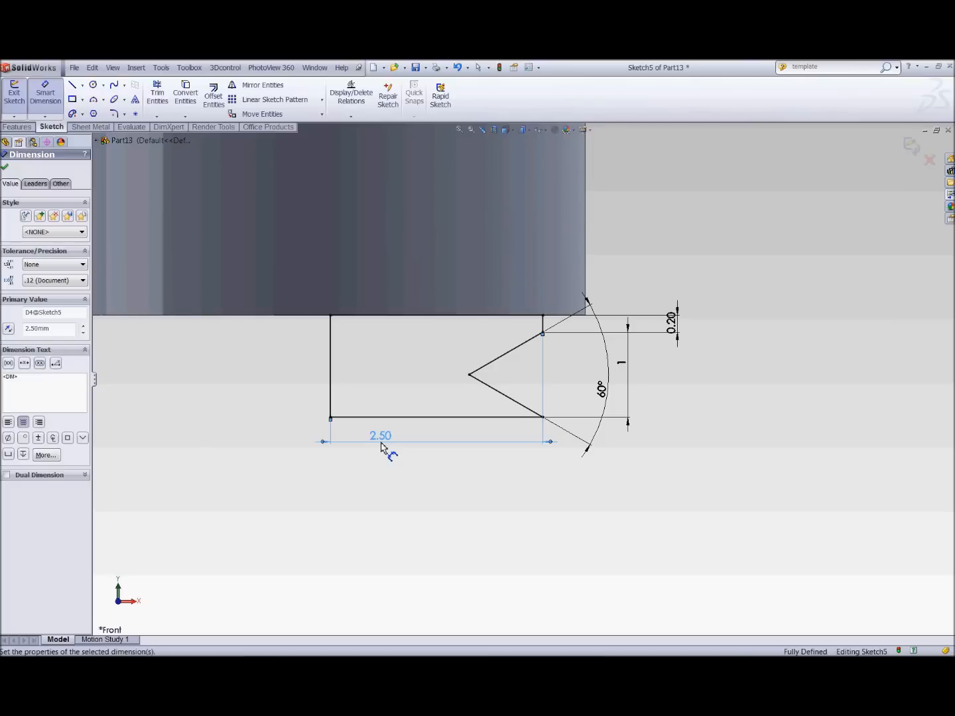
Revolve the V-notch profile 360 degrees about its vertical centre line, merging it with the shank.
{"action": "scroll", "coordinate": [381, 443], "scroll_direction": "up", "scroll_amount": 2}
{"action": "left_click", "coordinate": [21, 127]}
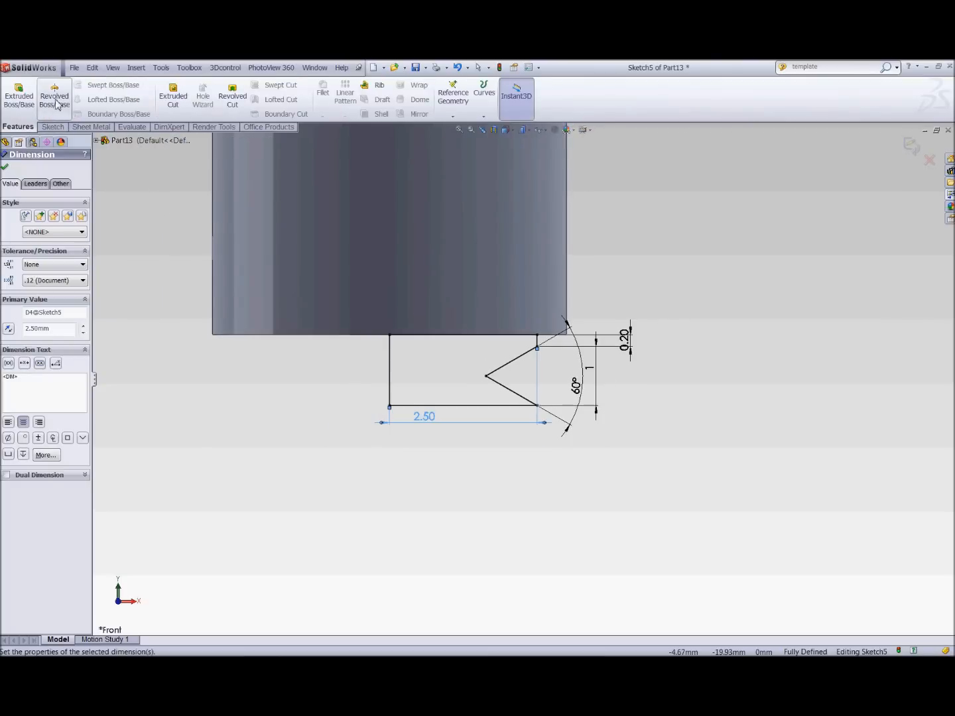
{"action": "left_click", "coordinate": [54, 96]}
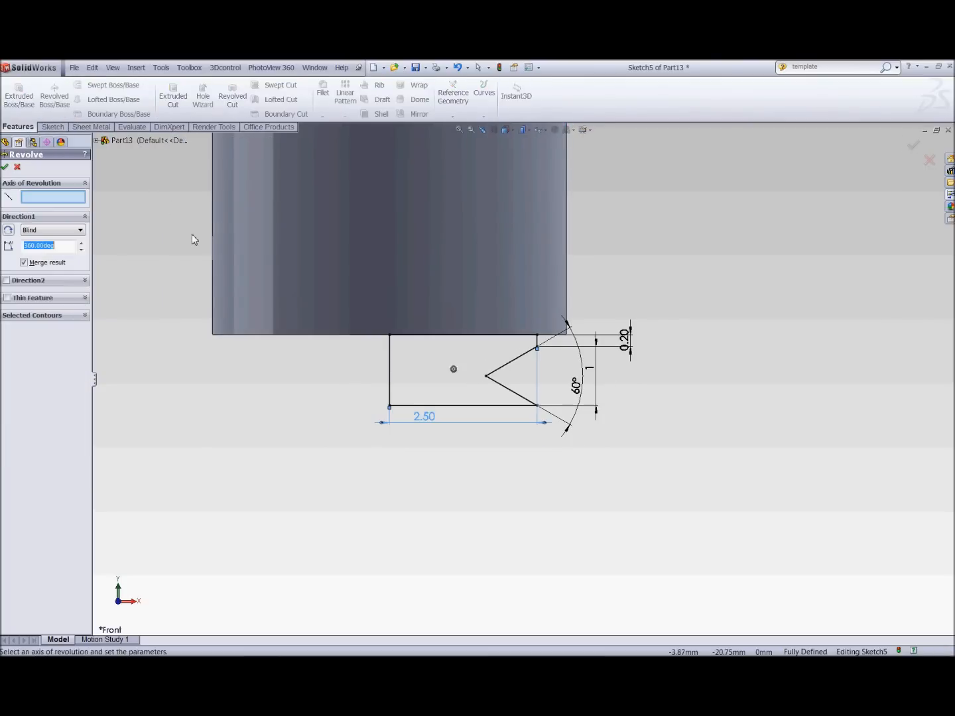
{"action": "left_click", "coordinate": [391, 363]}
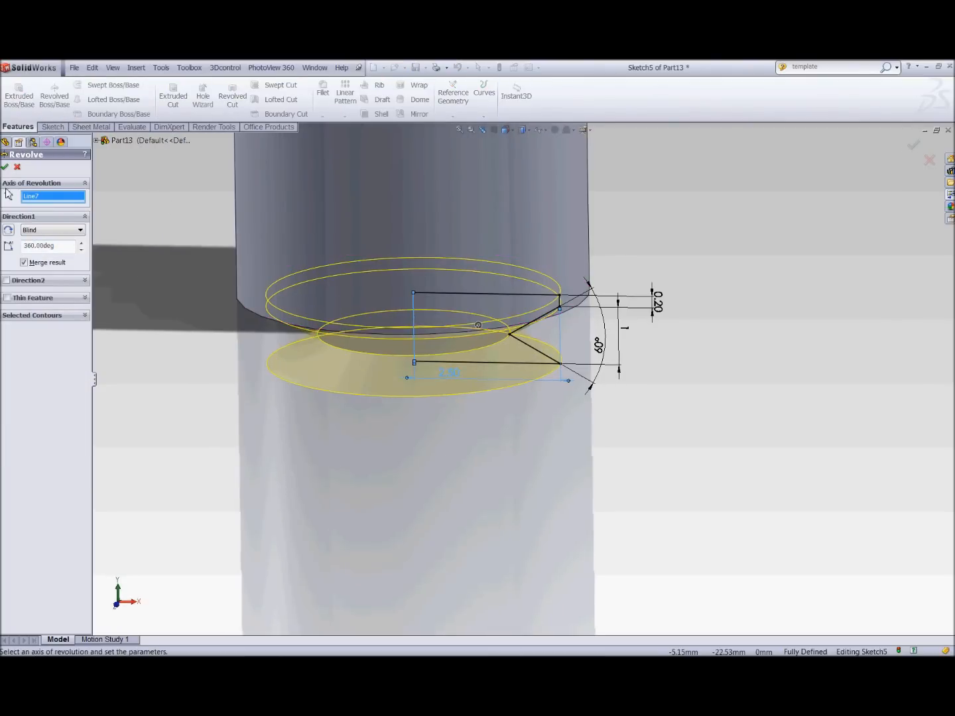
{"action": "left_click", "coordinate": [4, 167]}
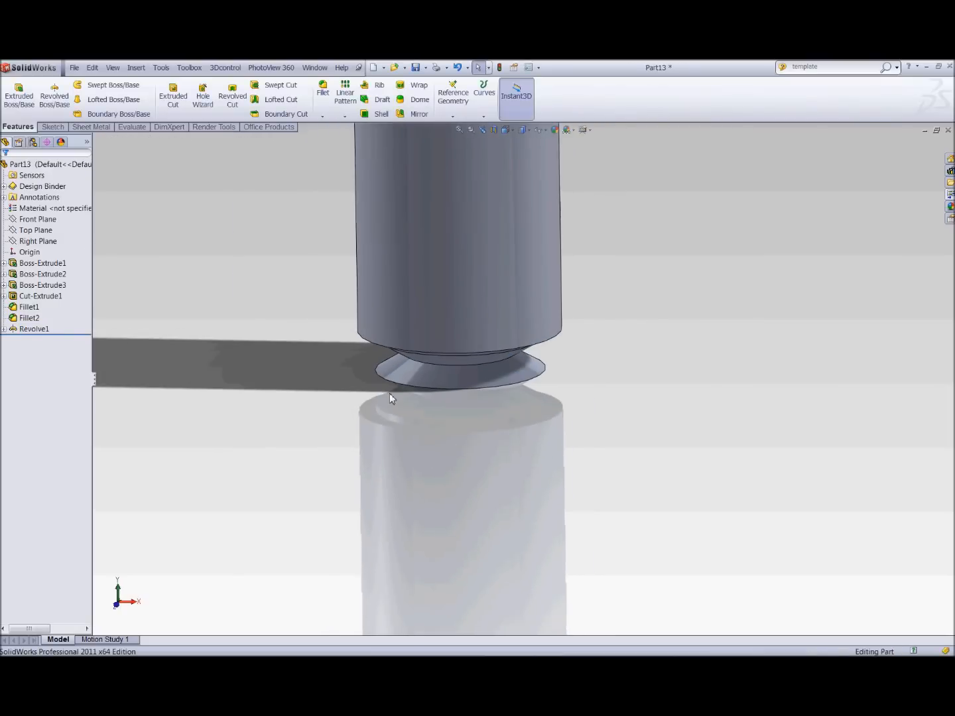
{"action": "middle_click_drag", "start_coordinate": [544, 333], "coordinate": [510, 450], "text": "ctrl"}
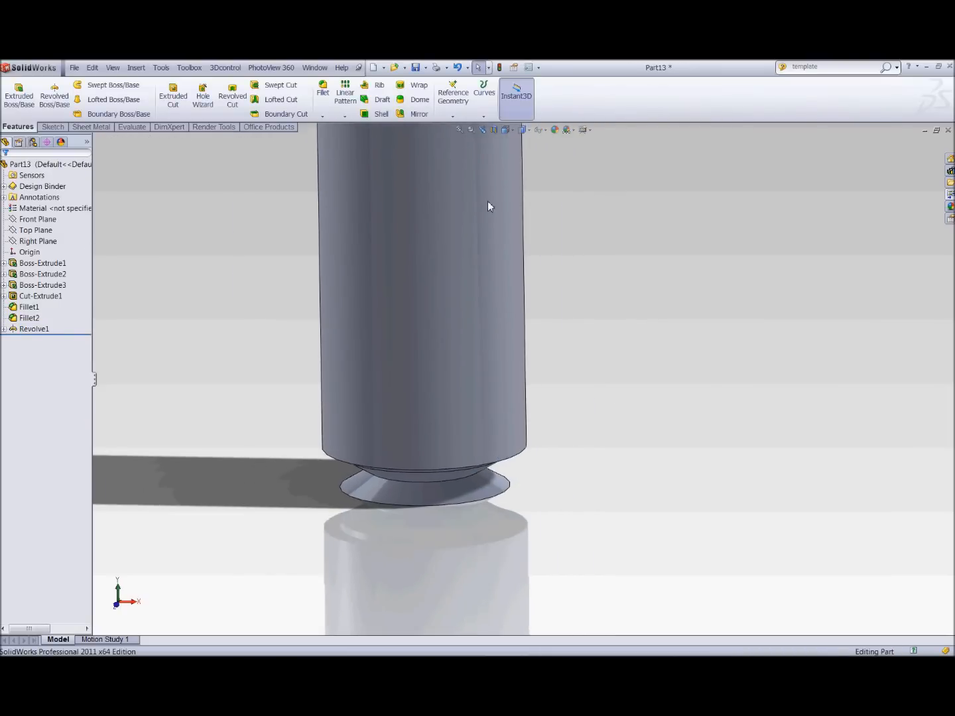
{"action": "left_click", "coordinate": [344, 92]}
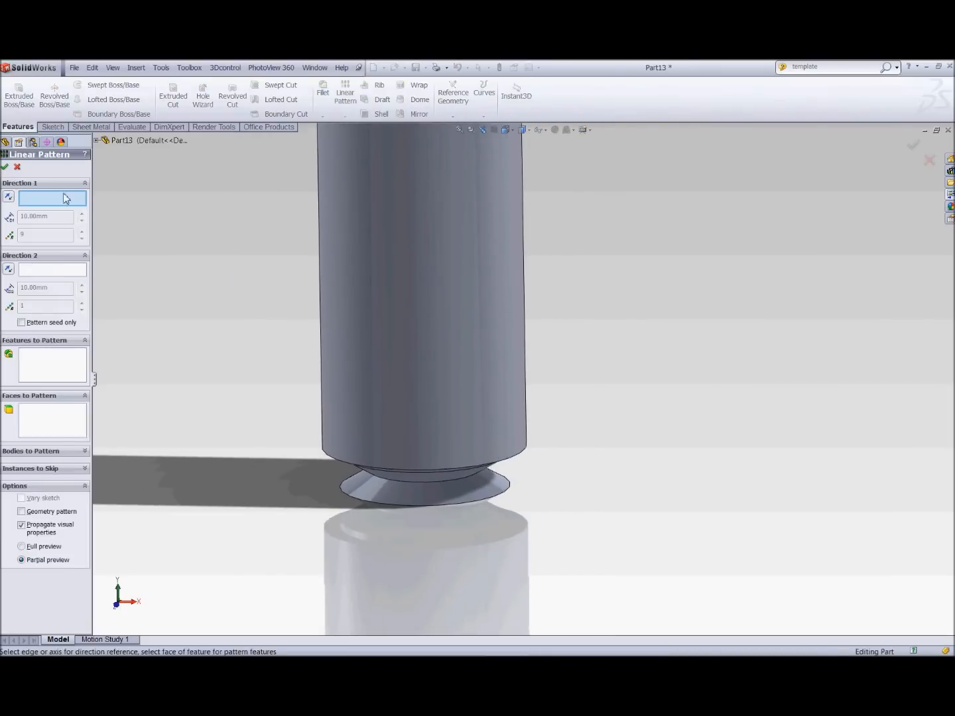
{"action": "scroll", "coordinate": [339, 218], "scroll_direction": "up", "scroll_amount": 5}
{"action": "middle_click_drag", "start_coordinate": [554, 237], "coordinate": [504, 415], "text": "ctrl"}
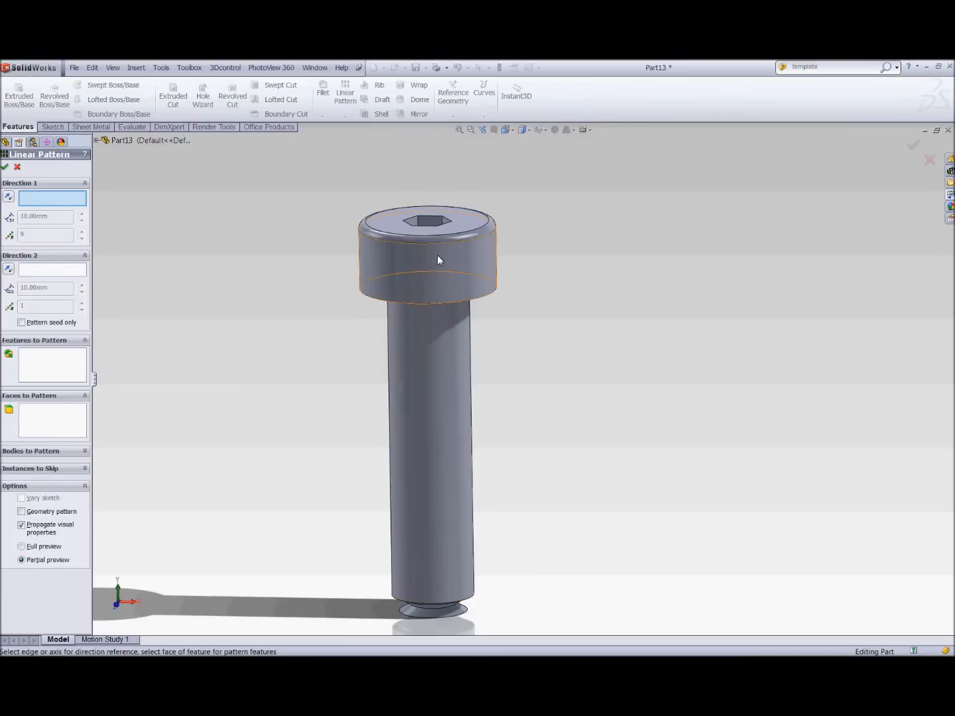
{"action": "middle_click_drag", "start_coordinate": [438, 260], "coordinate": [416, 260]}
{"action": "left_click", "coordinate": [416, 259]}
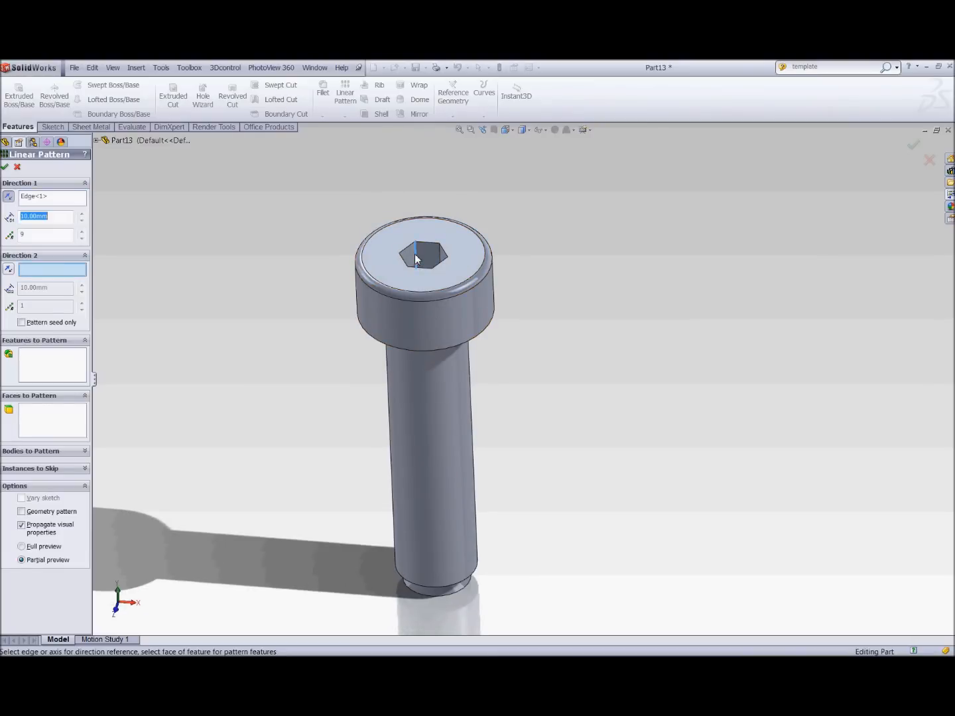
{"action": "left_click", "coordinate": [18, 167]}
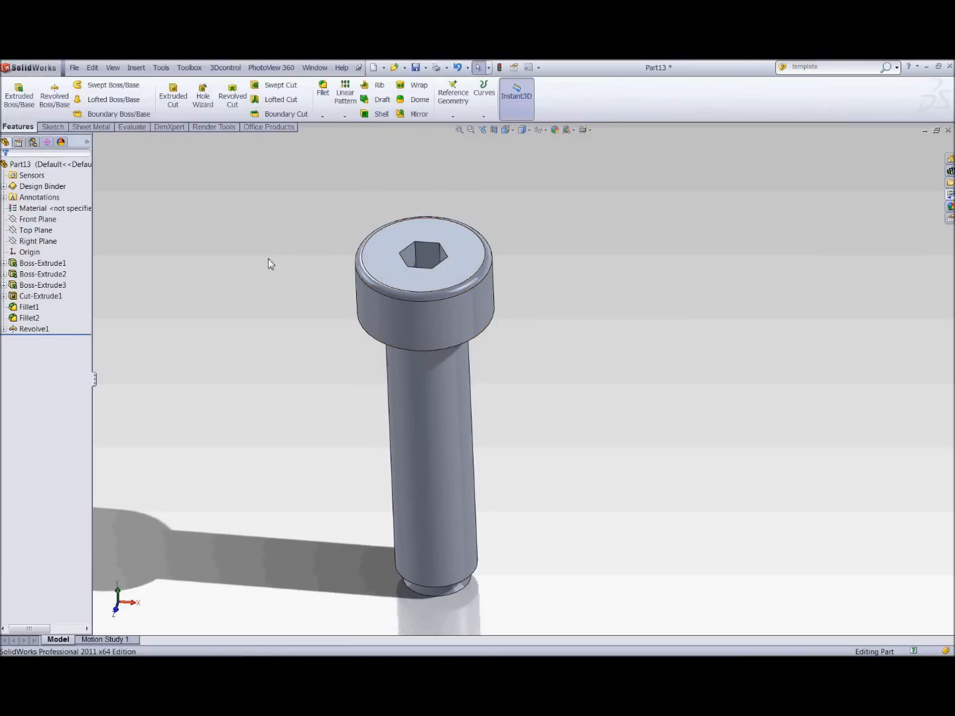
Create a reference axis through the shank's cylindrical face.
{"action": "left_click", "coordinate": [453, 96]}
{"action": "left_click", "coordinate": [461, 140]}
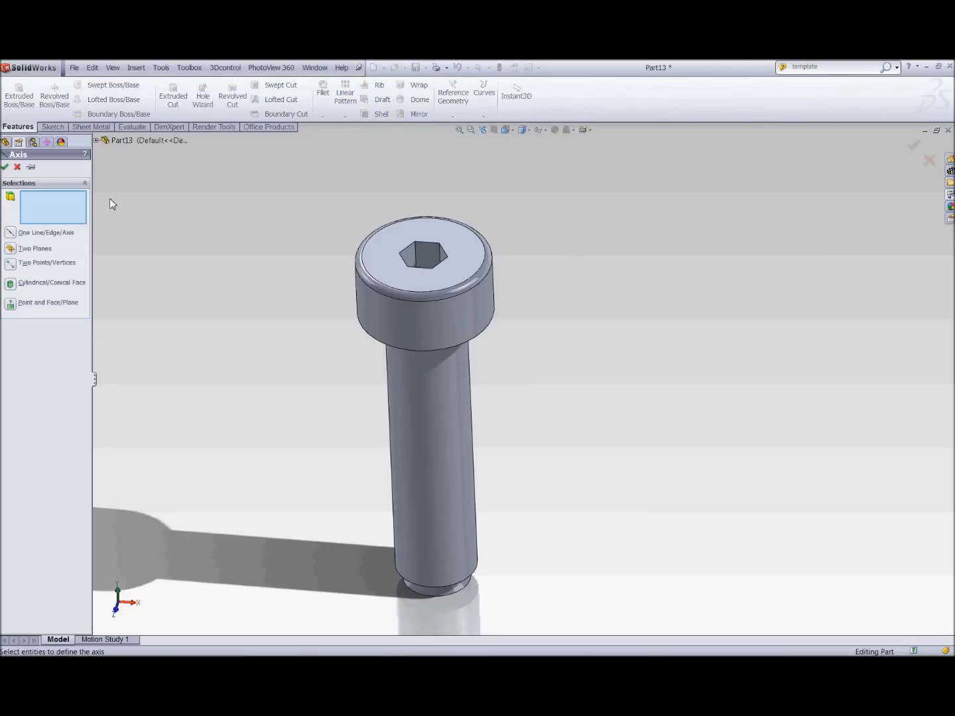
{"action": "left_click", "coordinate": [417, 407]}
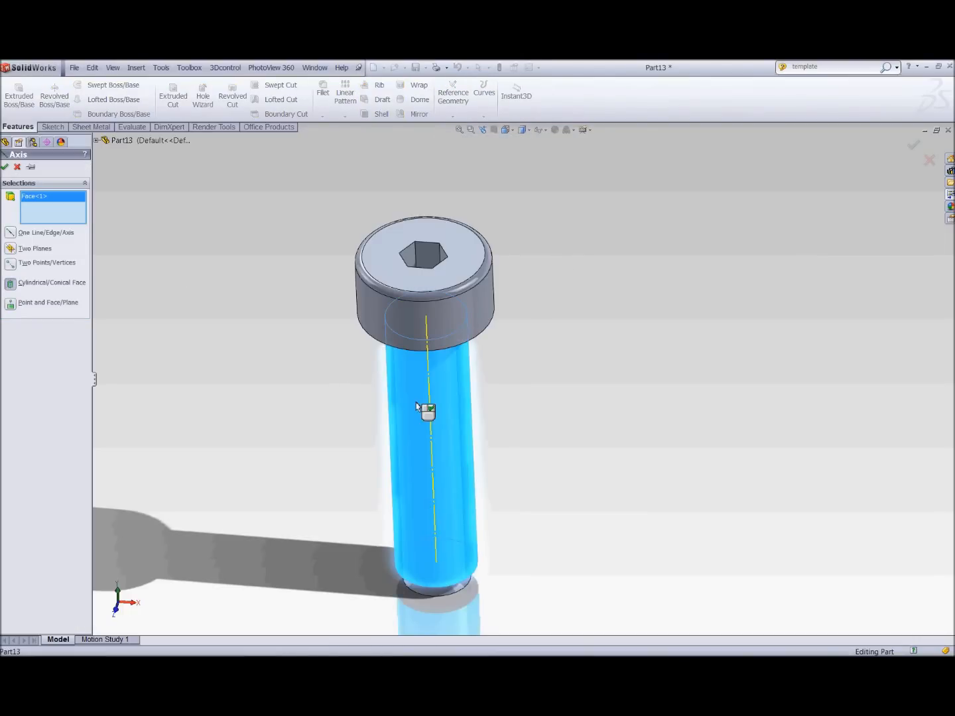
{"action": "left_click", "coordinate": [4, 165]}
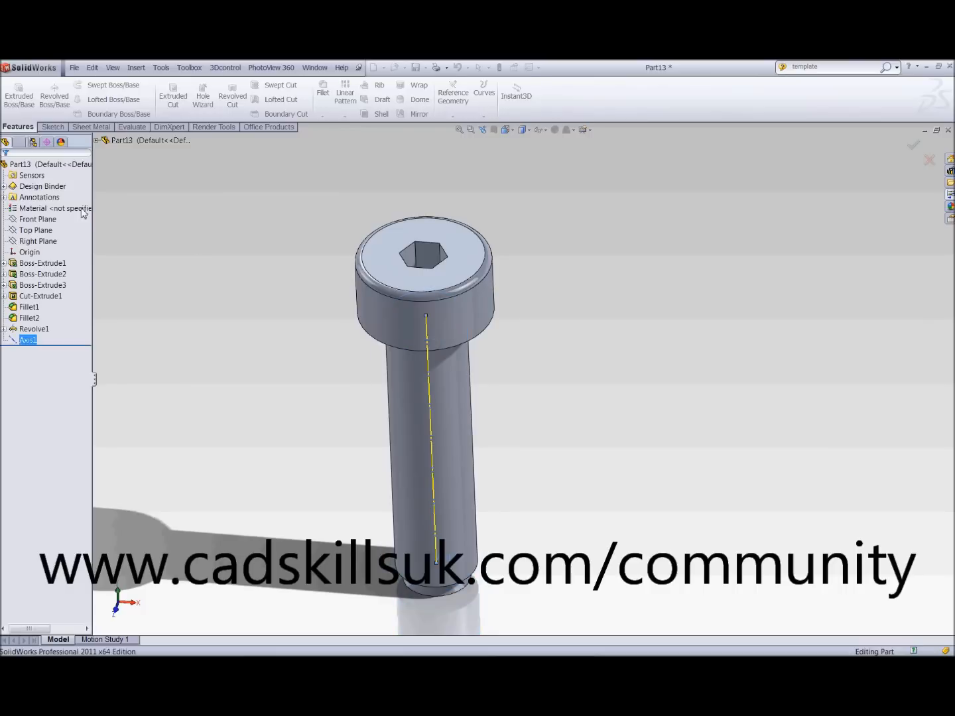
Create a linear pattern of the revolved V-notch feature along the shank's axis with 1.20 mm spacing and 9 instances.
{"action": "left_click", "coordinate": [345, 92]}
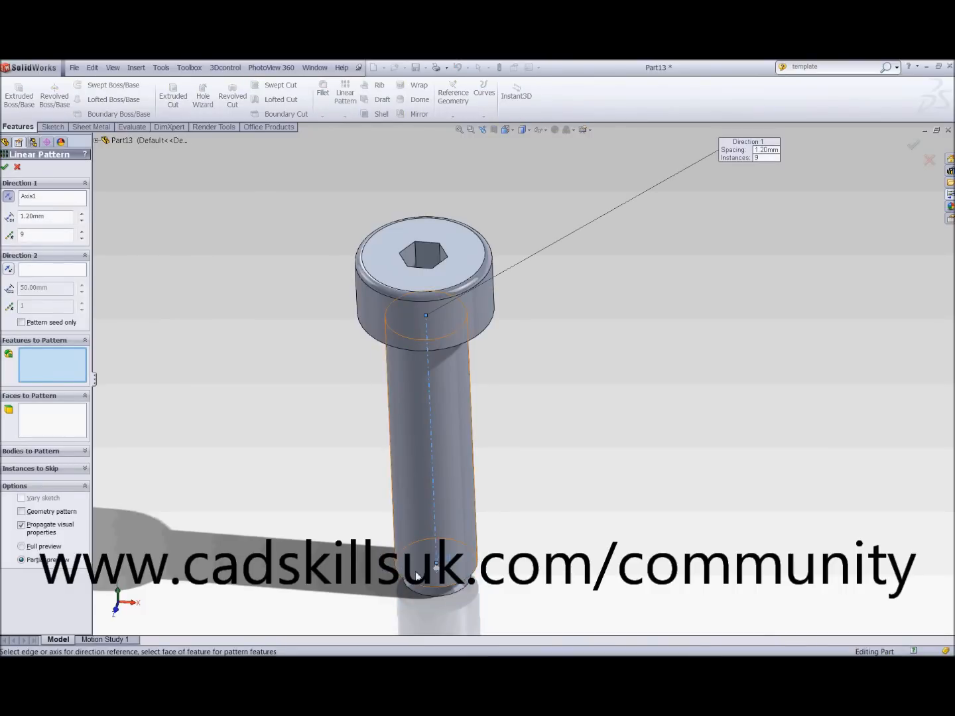
{"action": "left_click", "coordinate": [61, 218]}
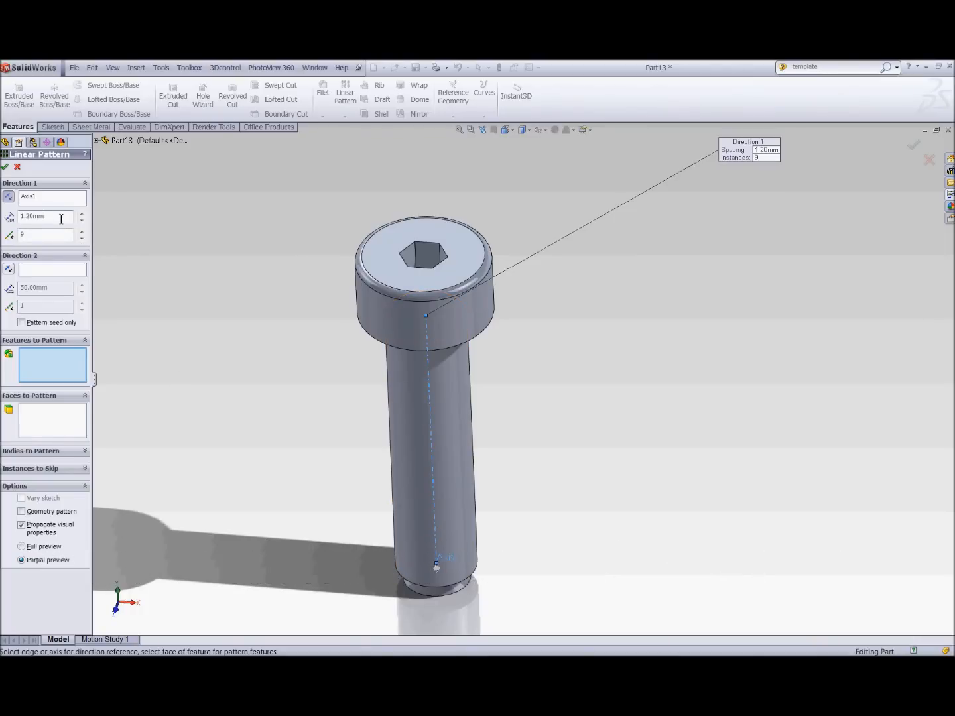
{"action": "middle_click_drag", "start_coordinate": [247, 385], "coordinate": [263, 320], "text": "ctrl"}
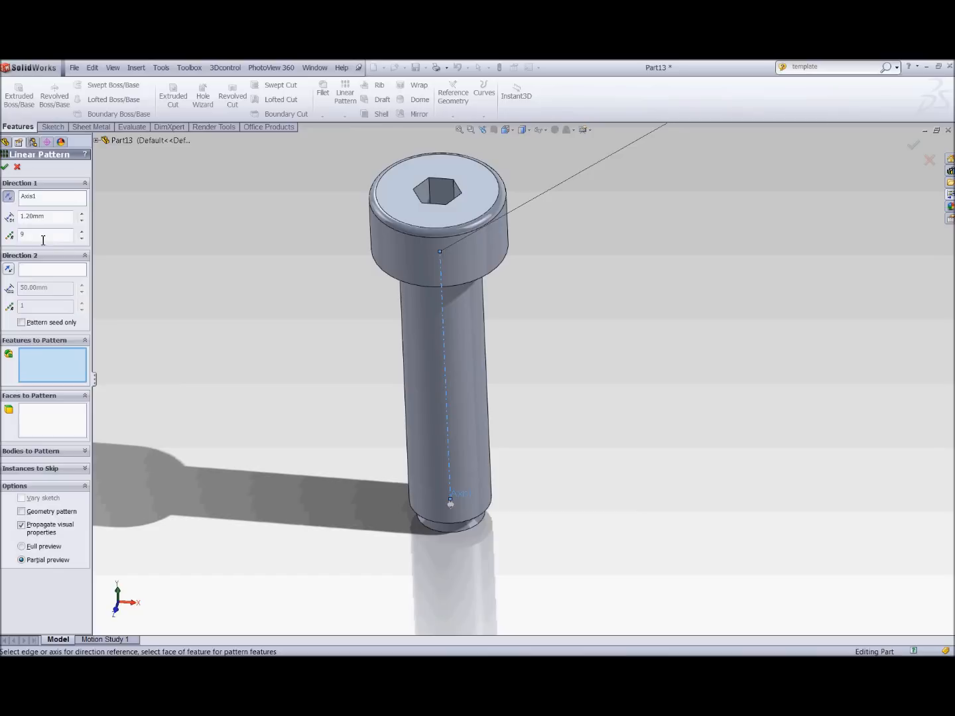
{"action": "left_click", "coordinate": [98, 141]}
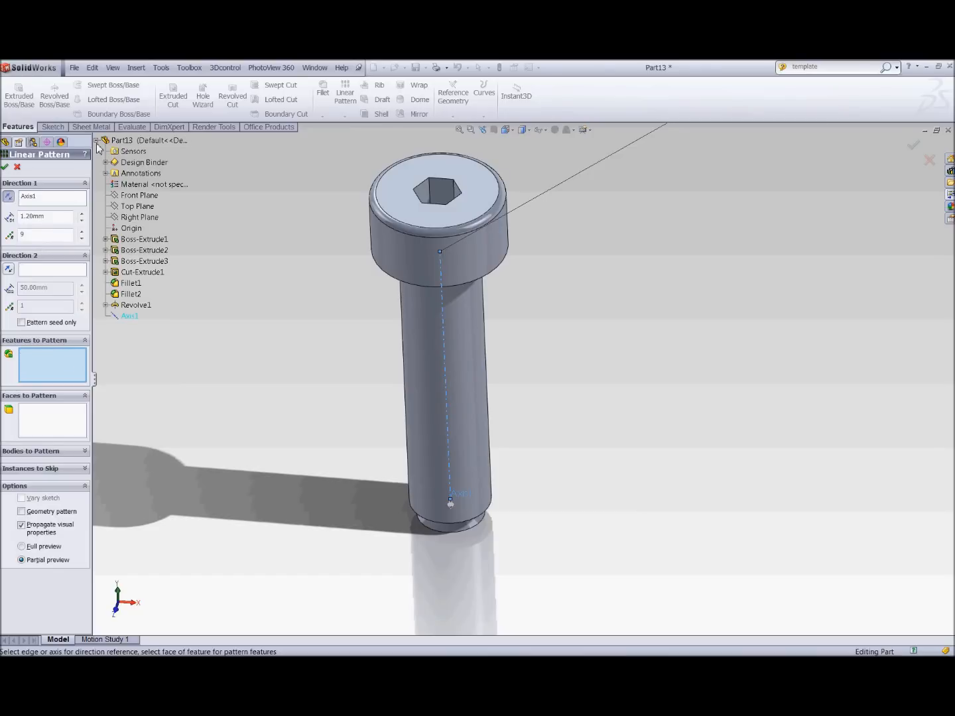
{"action": "left_click", "coordinate": [134, 306]}
{"action": "key", "text": "Return"}
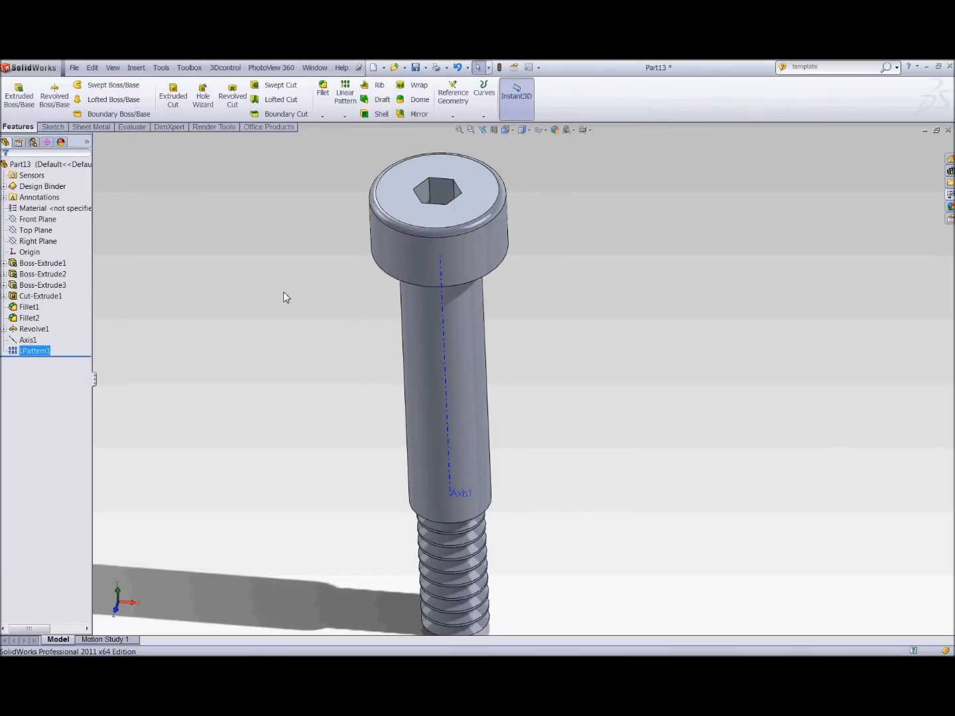
Hide the reference axis running through the shank.
{"action": "key", "text": "space"}
{"action": "left_click", "coordinate": [284, 338]}
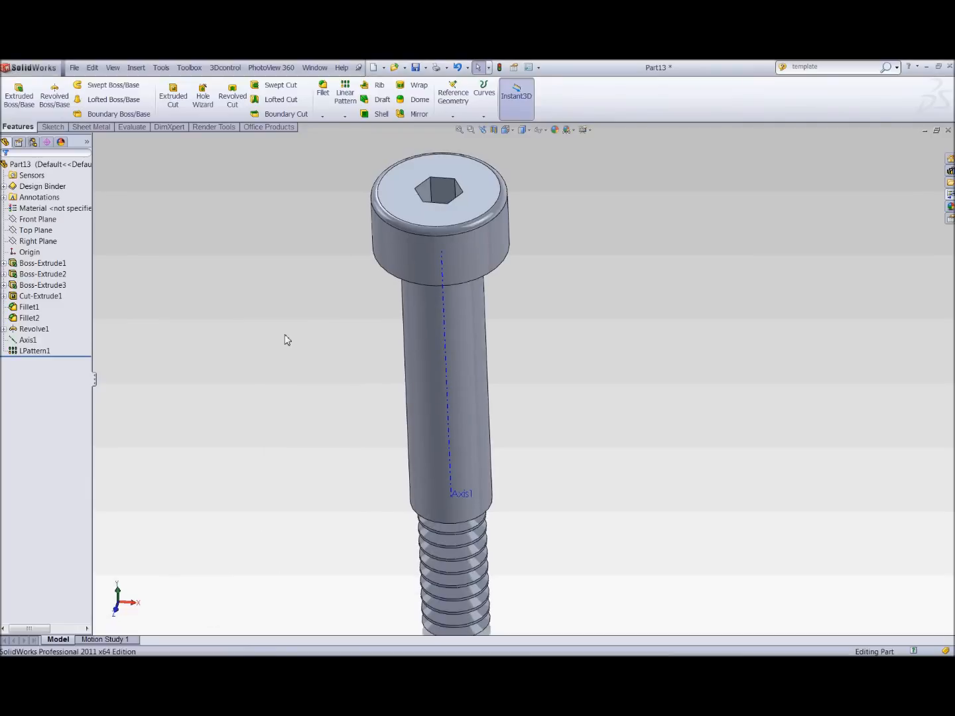
{"action": "right_click", "coordinate": [32, 344]}
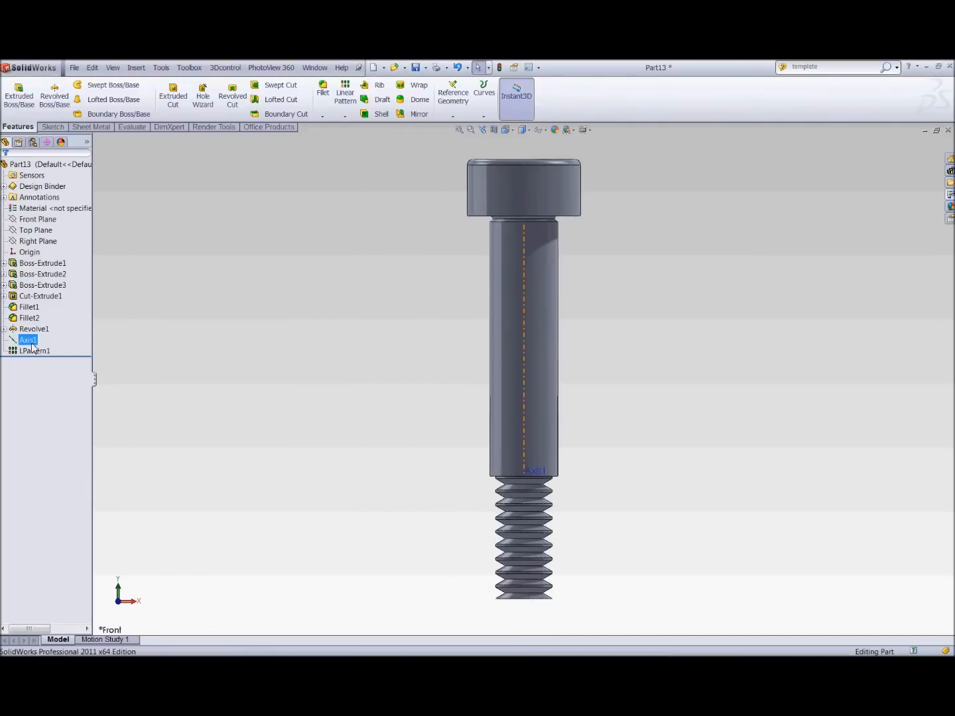
{"action": "left_click", "coordinate": [39, 328]}
{"action": "left_click", "coordinate": [345, 412]}
On the Front Plane, sketch a corner rectangle about 7.2 by 11.3 mm around the thread, starting at the shank's lower left corner.
{"action": "scroll", "coordinate": [580, 520], "scroll_direction": "down", "scroll_amount": 5}
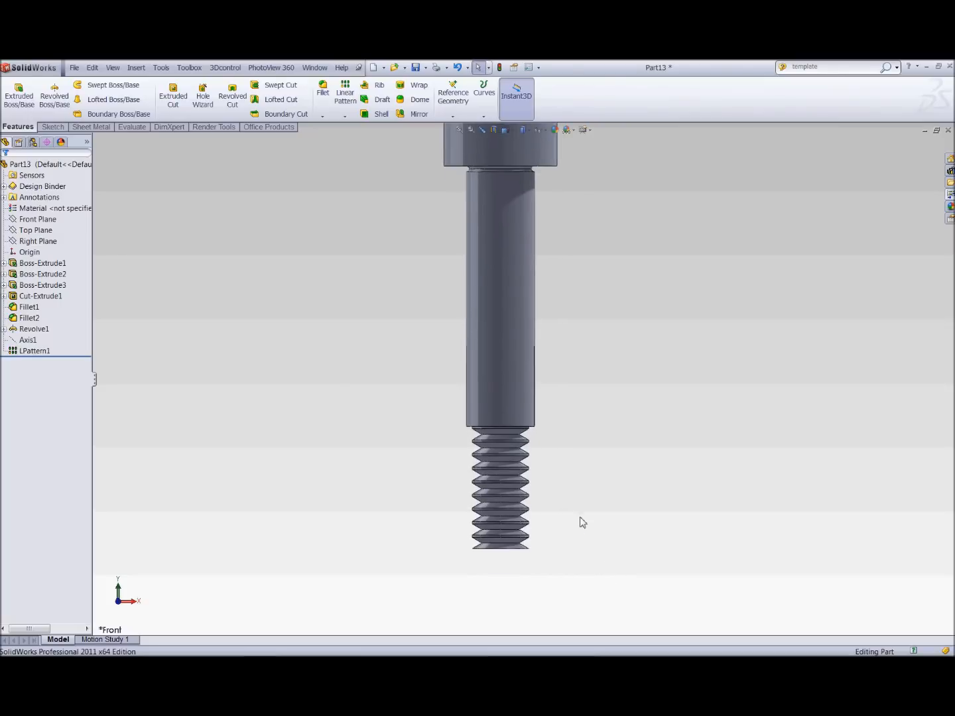
{"action": "scroll", "coordinate": [549, 508], "scroll_direction": "down", "scroll_amount": 3}
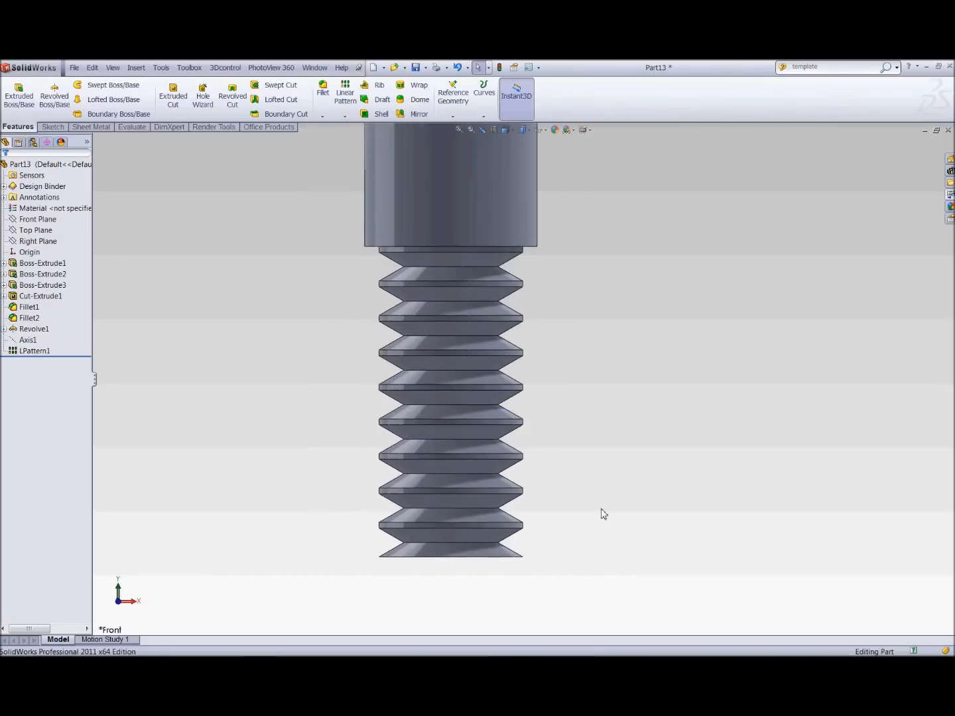
{"action": "left_click", "coordinate": [38, 219]}
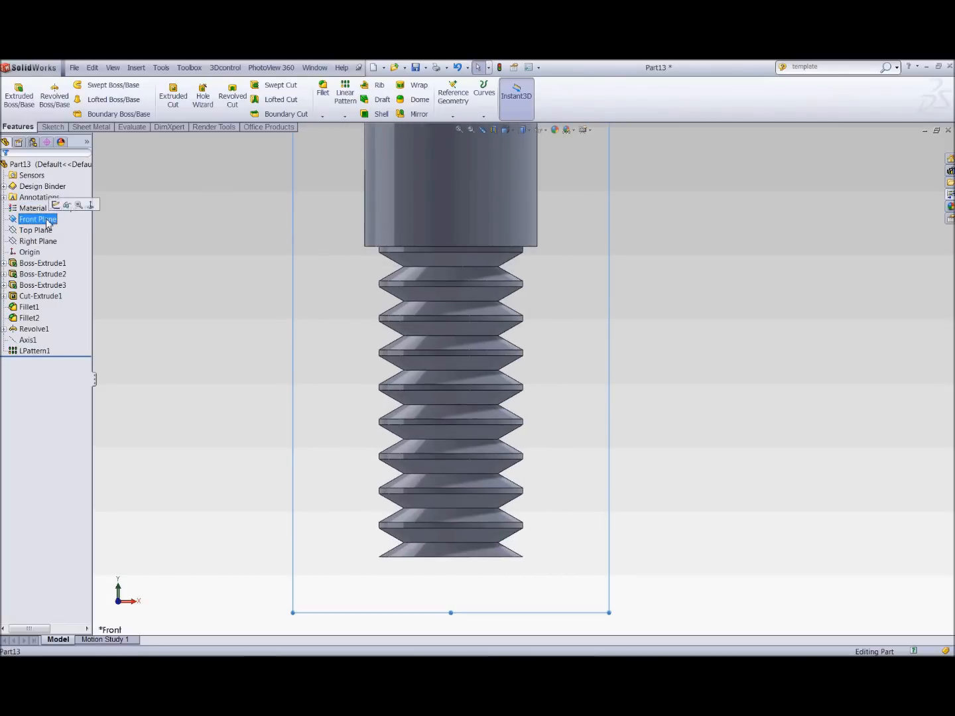
{"action": "left_click", "coordinate": [50, 127]}
{"action": "left_click", "coordinate": [14, 89]}
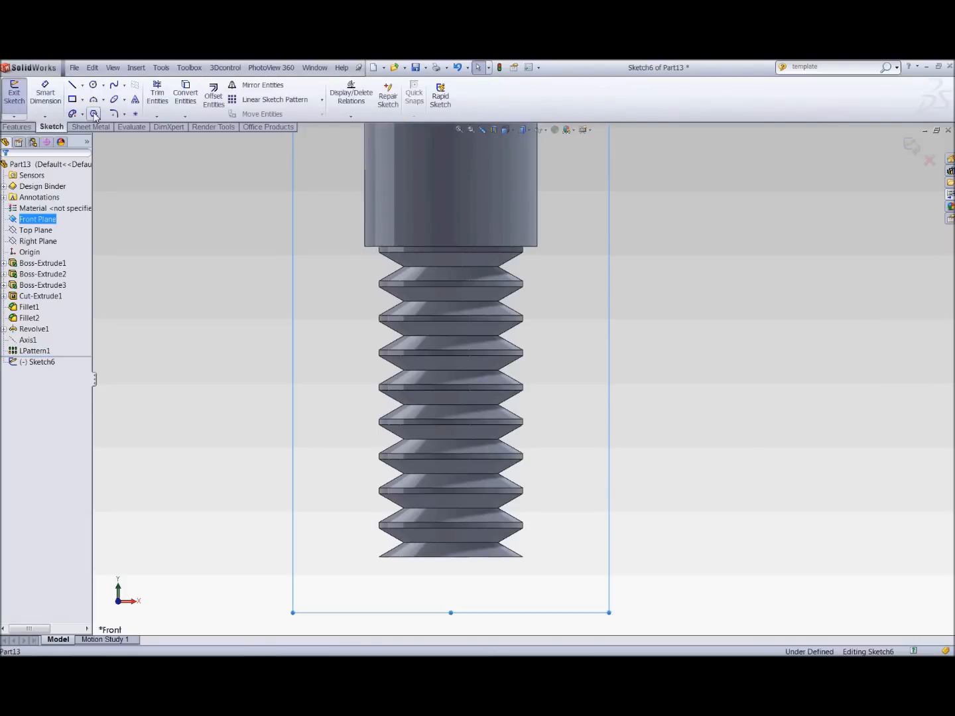
{"action": "left_click", "coordinate": [73, 99]}
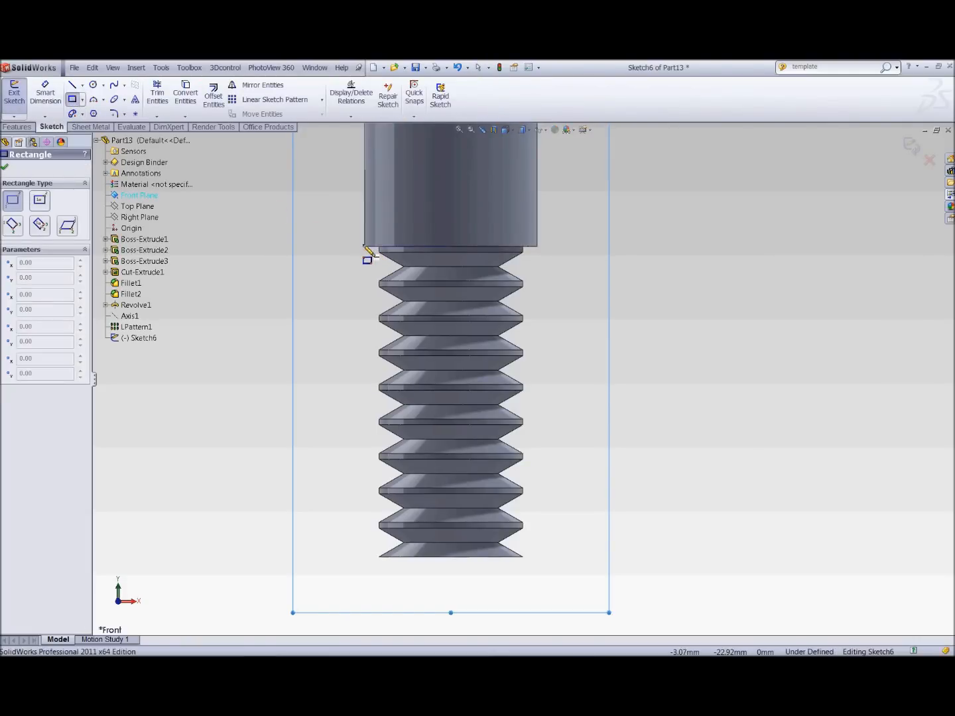
{"action": "left_click_drag", "start_coordinate": [364, 247], "coordinate": [571, 571]}
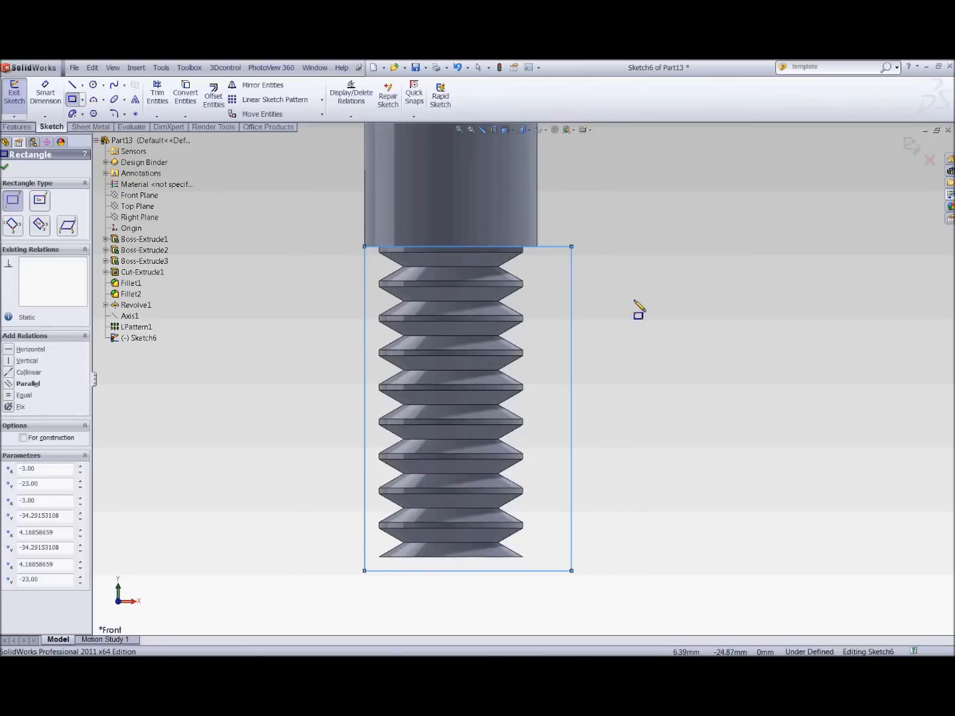
{"action": "key", "text": "Escape"}
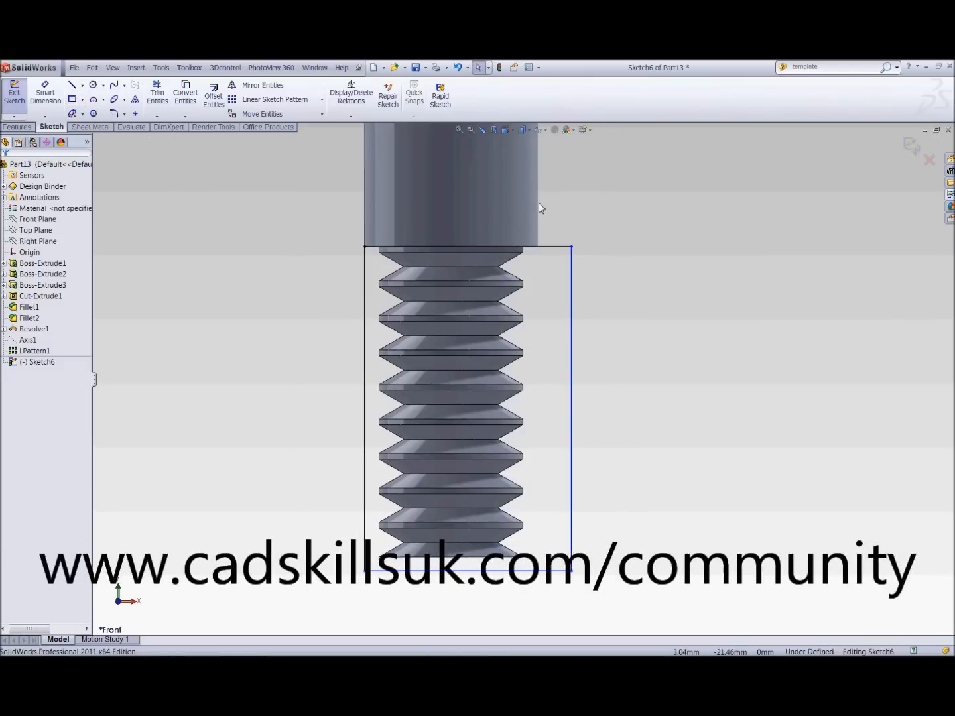
Add a Collinear relation between the rectangle's right side and the shank's right edge.
{"action": "left_click", "coordinate": [571, 281], "text": "ctrl"}
{"action": "left_click", "coordinate": [598, 240]}
{"action": "left_click", "coordinate": [592, 398]}
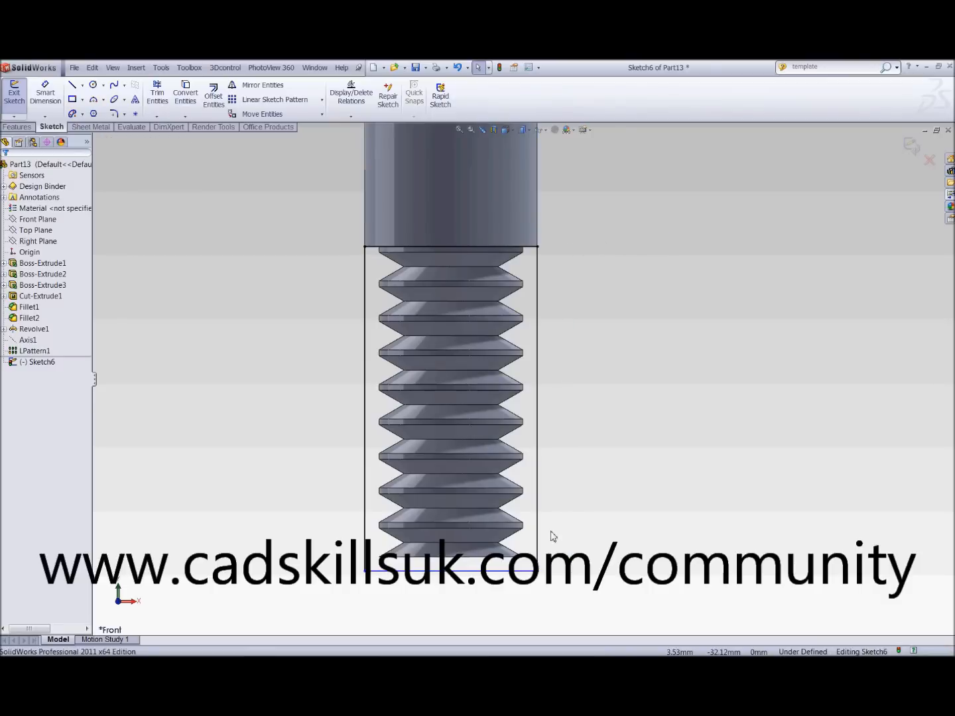
Dimension the rectangle's right vertical side as 10 mm.
{"action": "left_click", "coordinate": [45, 92]}
{"action": "left_click", "coordinate": [539, 377]}
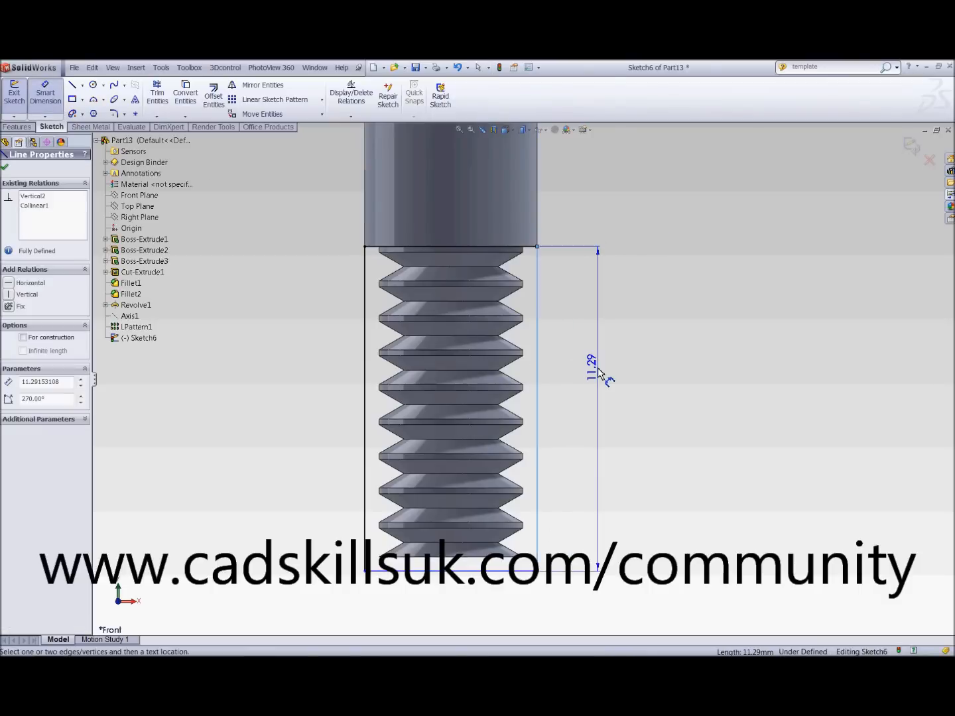
{"action": "left_click", "coordinate": [599, 374]}
{"action": "type", "text": "10"}
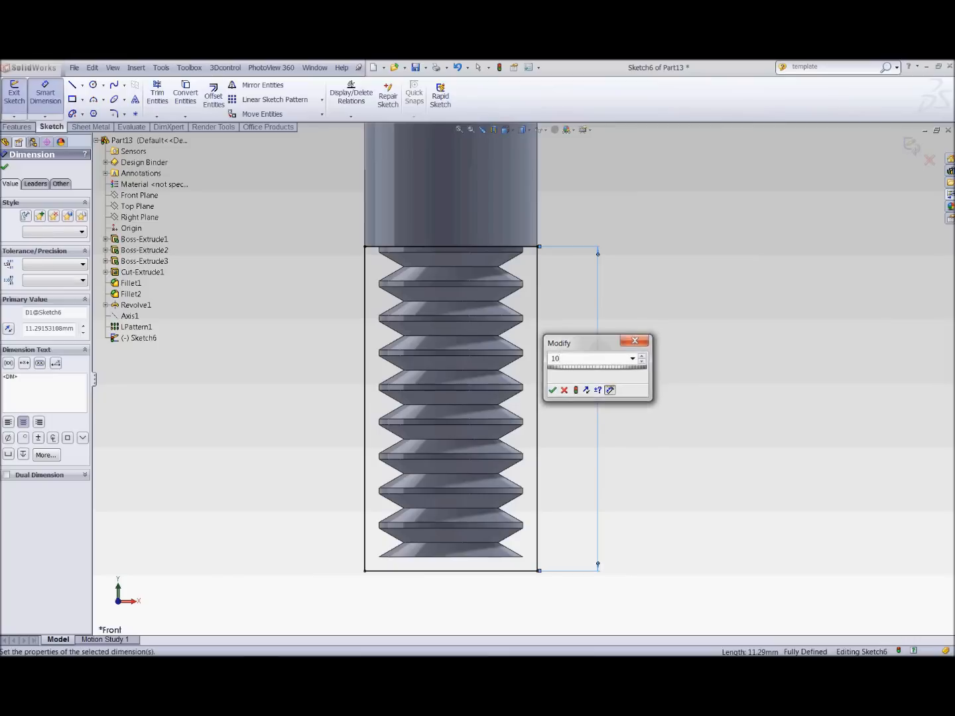
{"action": "key", "text": "Return"}
{"action": "left_click", "coordinate": [647, 483]}
Sketch a second corner rectangle about 6.7 by 1.1 mm from the first rectangle's lower left corner, enclosing the thread's excess end.
{"action": "scroll", "coordinate": [528, 547], "scroll_direction": "down", "scroll_amount": 3}
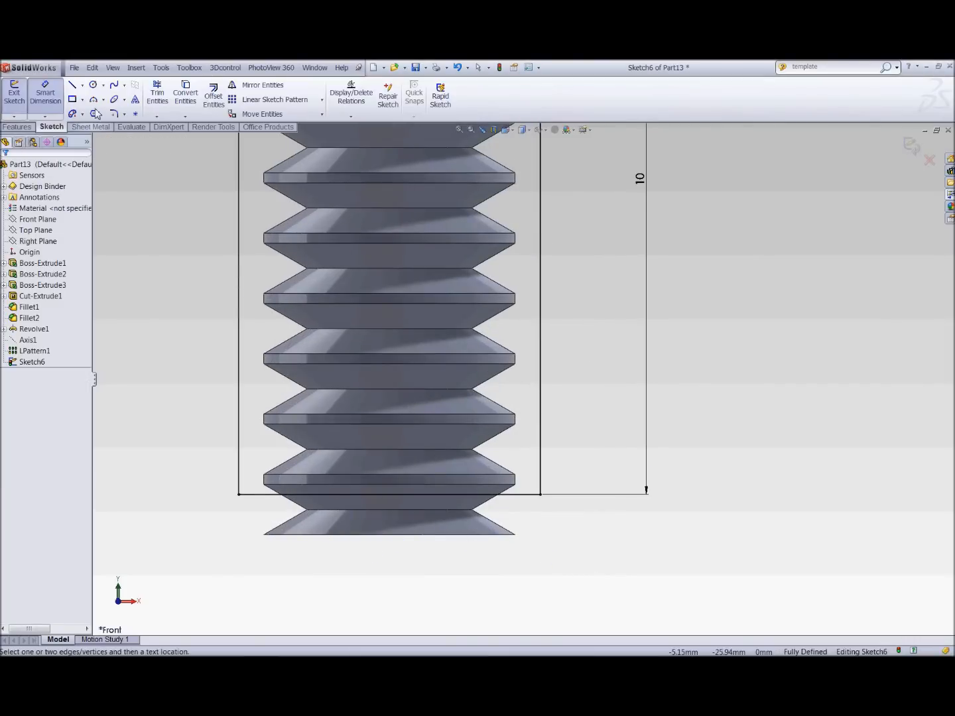
{"action": "left_click", "coordinate": [73, 100]}
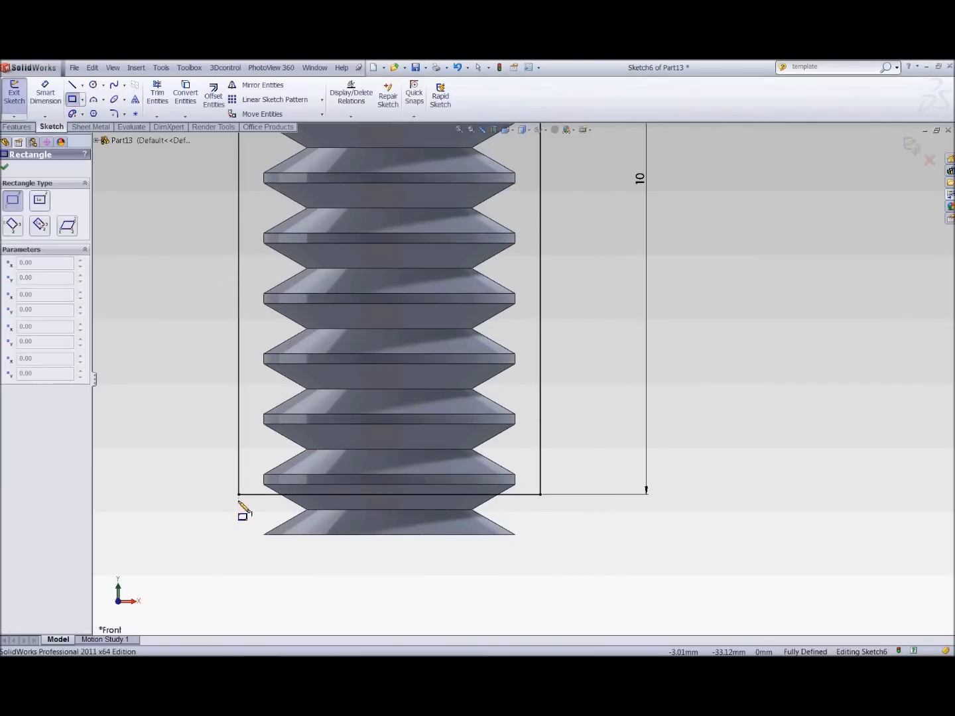
{"action": "left_click_drag", "start_coordinate": [239, 495], "coordinate": [576, 552]}
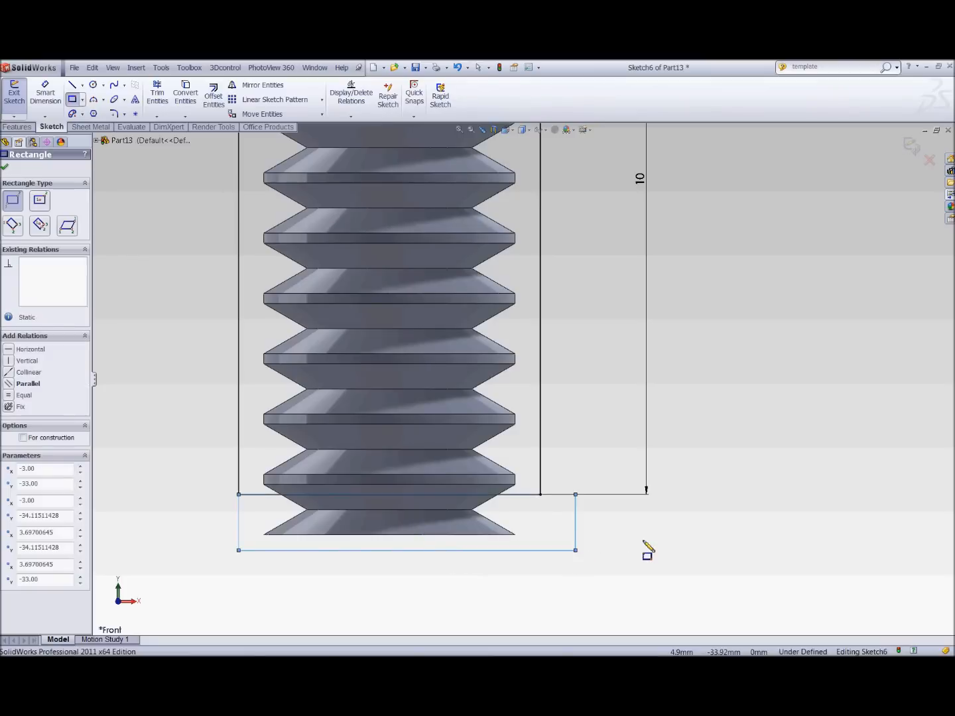
Add a Collinear relation between the small lower rectangle's right side and the first rectangle's right side.
{"action": "key", "text": "Escape"}
{"action": "left_click", "coordinate": [576, 512]}
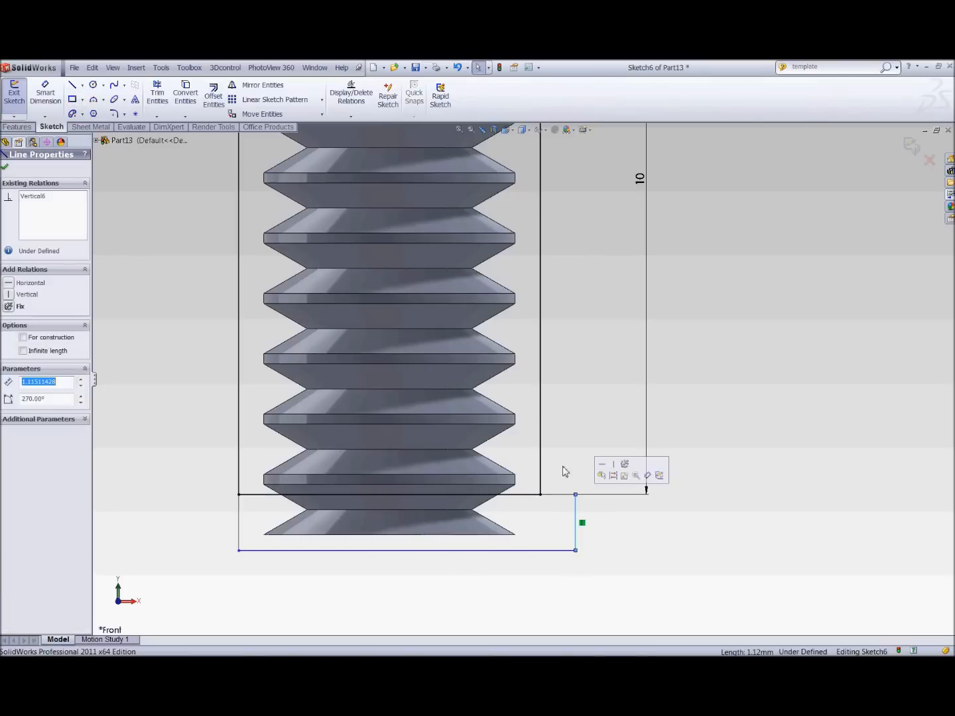
{"action": "left_click", "coordinate": [542, 460], "text": "ctrl"}
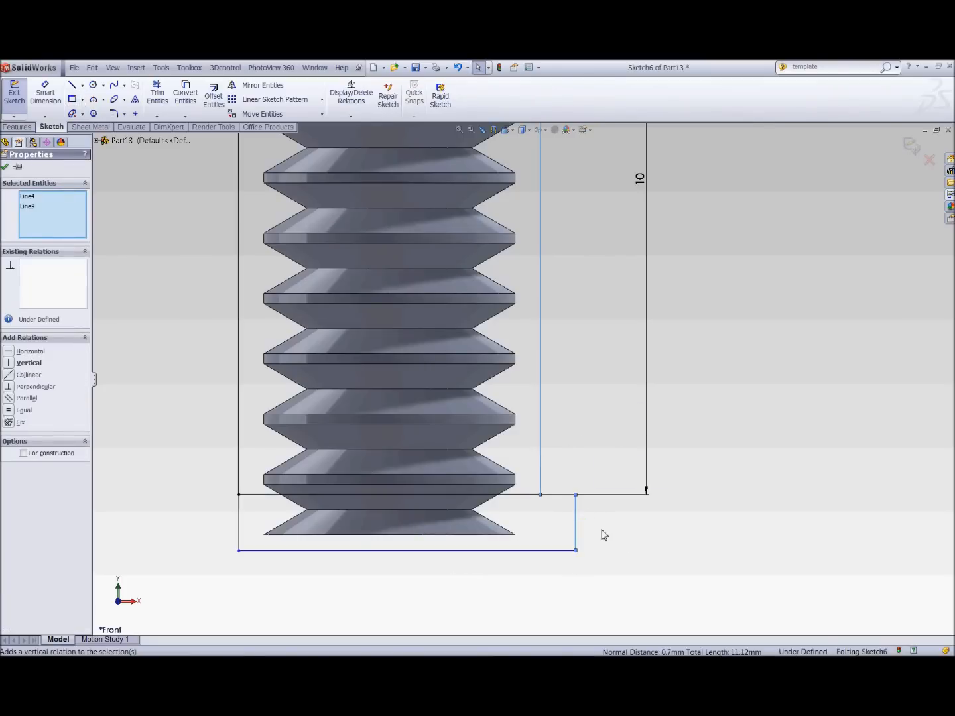
{"action": "left_click", "coordinate": [24, 378]}
{"action": "key", "text": "Escape"}
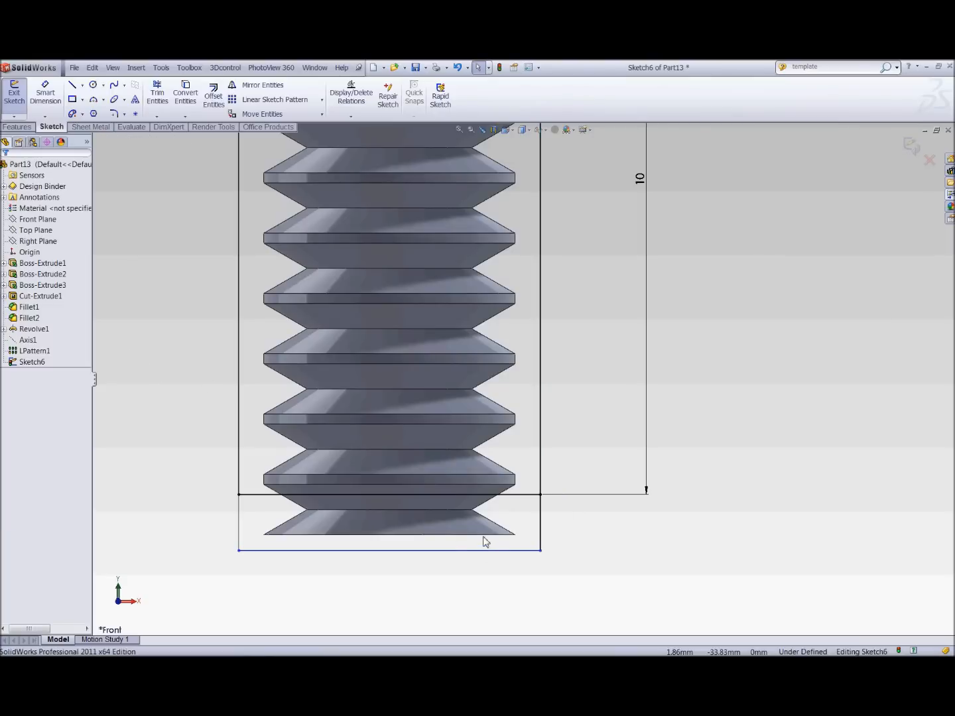
Add a Collinear relation between the small rectangle's lower side and the bottom edge of the thread.
{"action": "left_click", "coordinate": [493, 557], "text": "ctrl"}
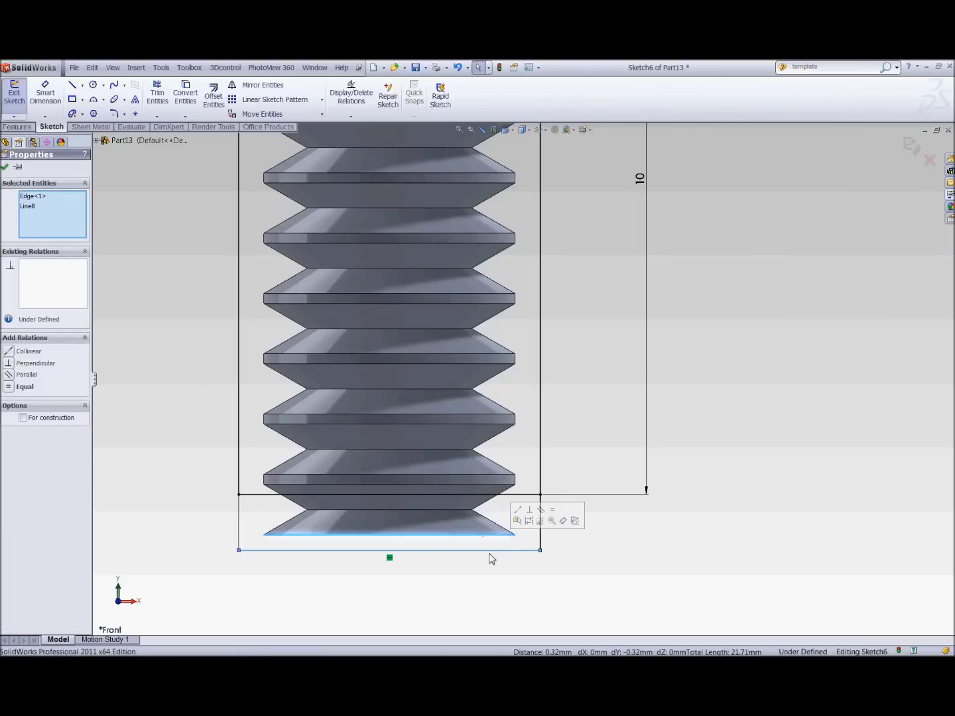
{"action": "left_click", "coordinate": [519, 514]}
{"action": "key", "text": "Escape"}
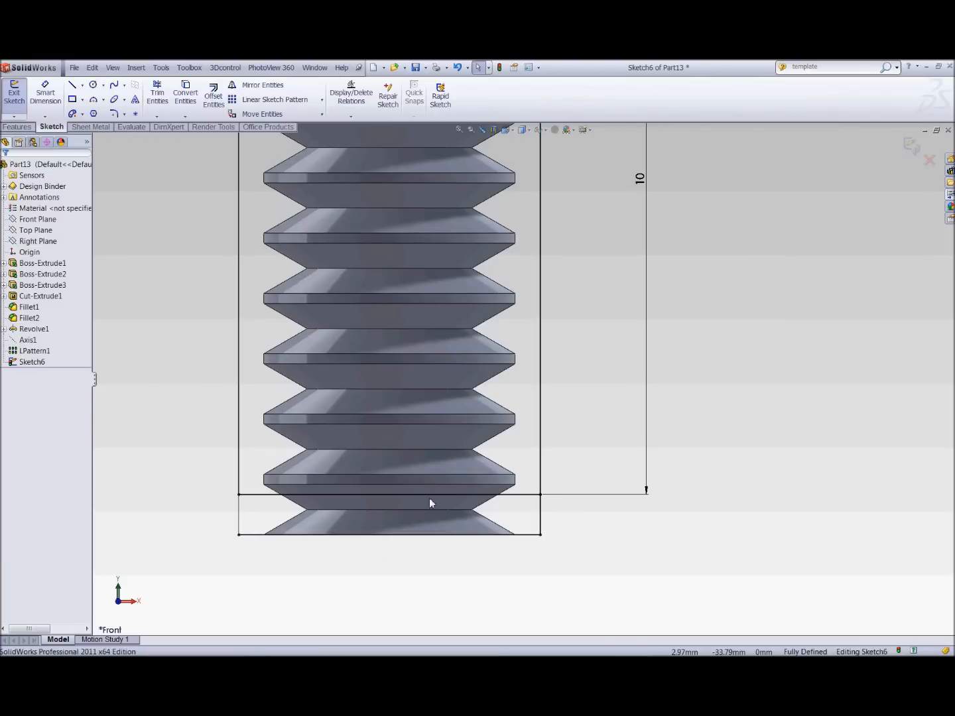
Cut-extrude the small rectangle region Through All in both directions to remove the excess thread end.
{"action": "left_click", "coordinate": [18, 128]}
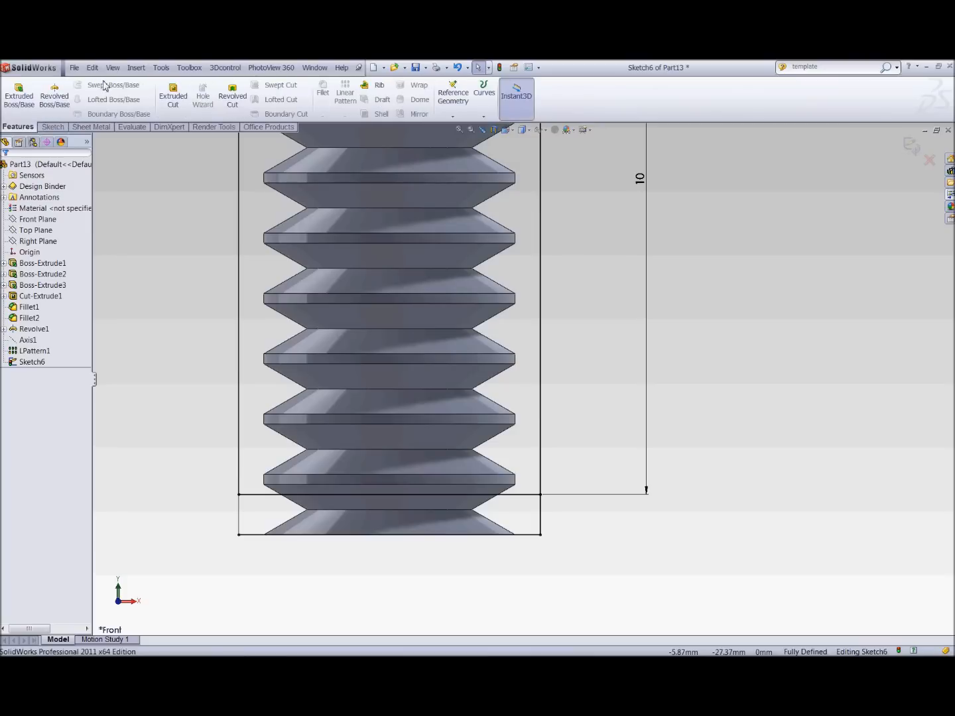
{"action": "left_click", "coordinate": [173, 96]}
{"action": "left_click", "coordinate": [280, 525]}
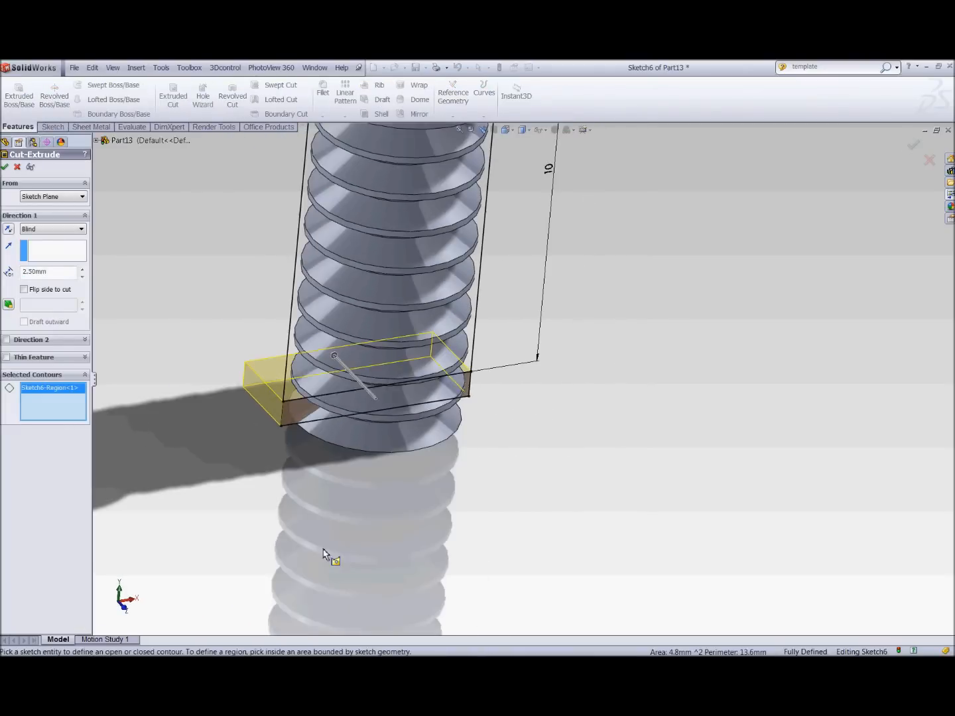
{"action": "left_click", "coordinate": [53, 230]}
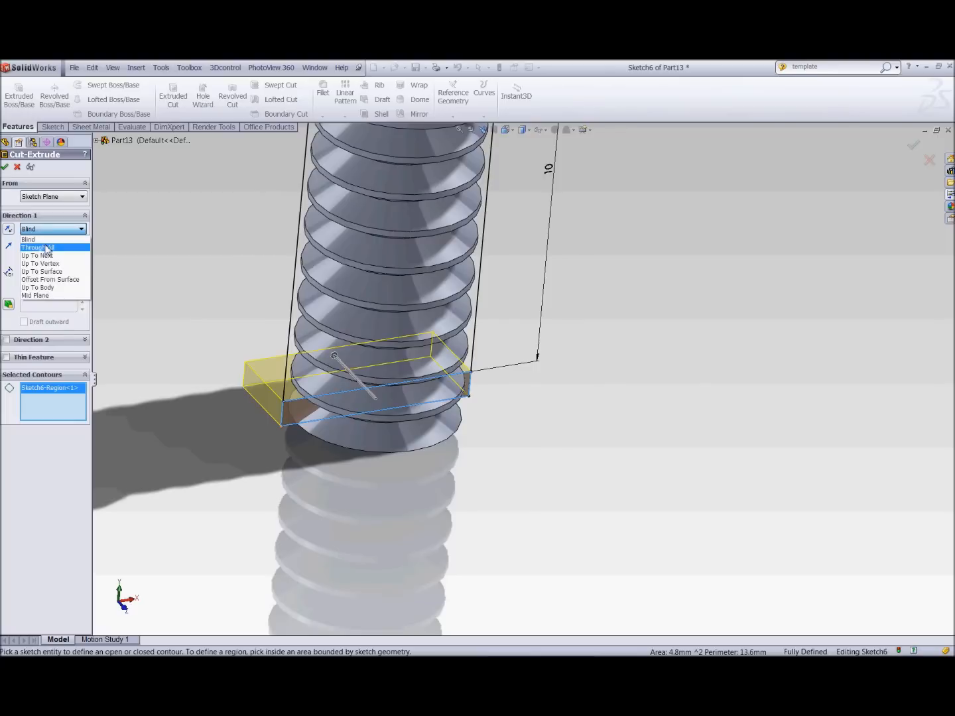
{"action": "left_click", "coordinate": [40, 247]}
{"action": "left_click", "coordinate": [6, 321]}
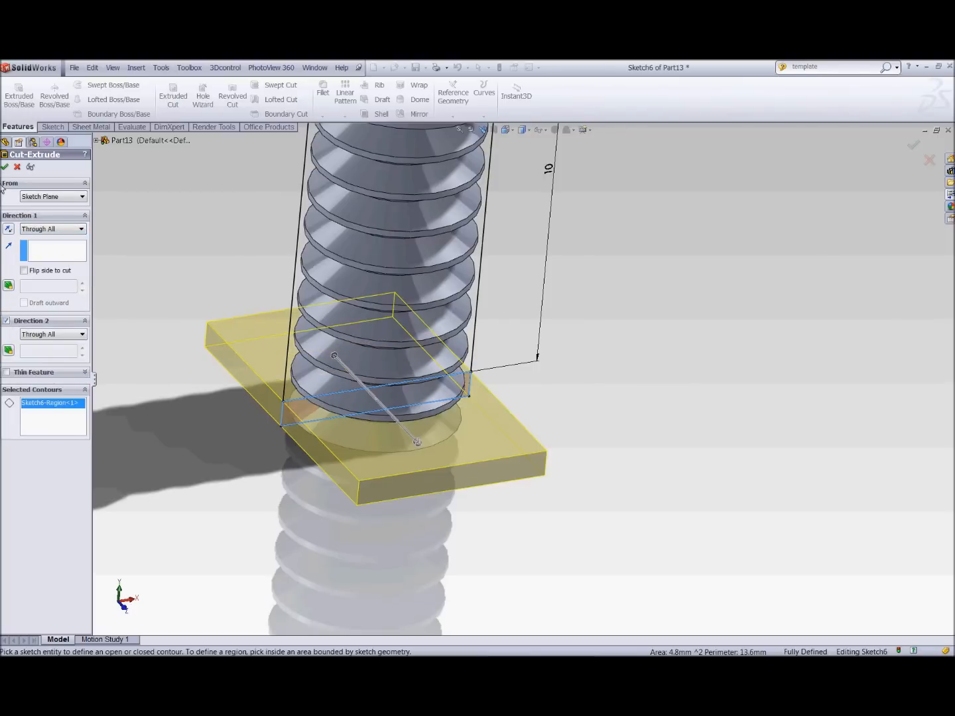
{"action": "left_click", "coordinate": [5, 167]}
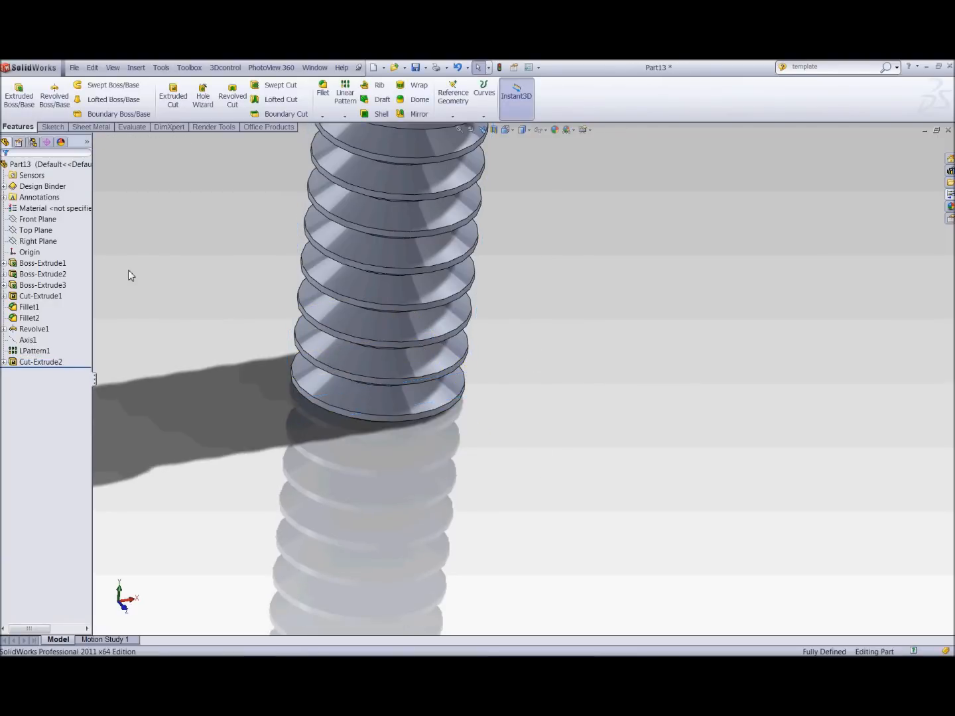
Show the screw in isometric view and apply the steel material AISI 1020 to the part.
{"action": "key", "text": "space"}
{"action": "left_click", "coordinate": [172, 364]}
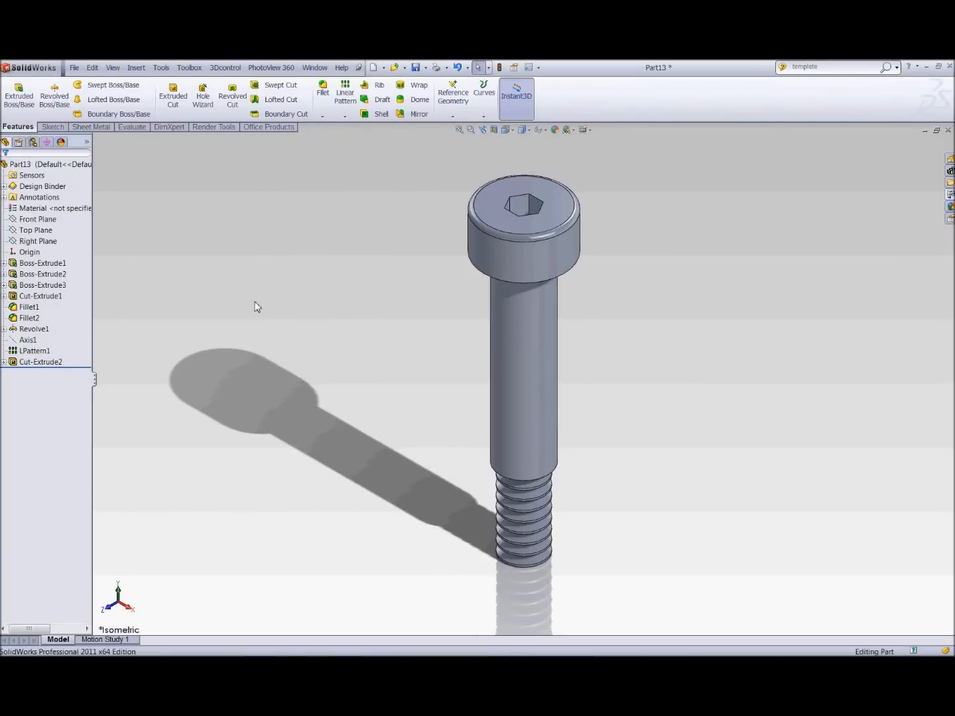
{"action": "right_click", "coordinate": [53, 209]}
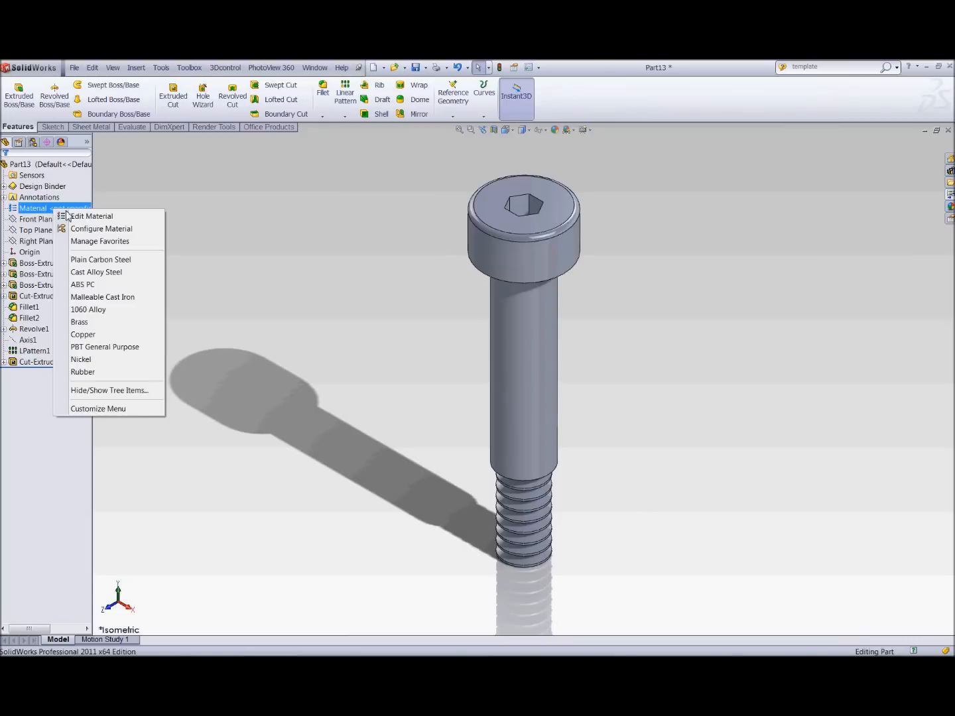
{"action": "left_click", "coordinate": [78, 216]}
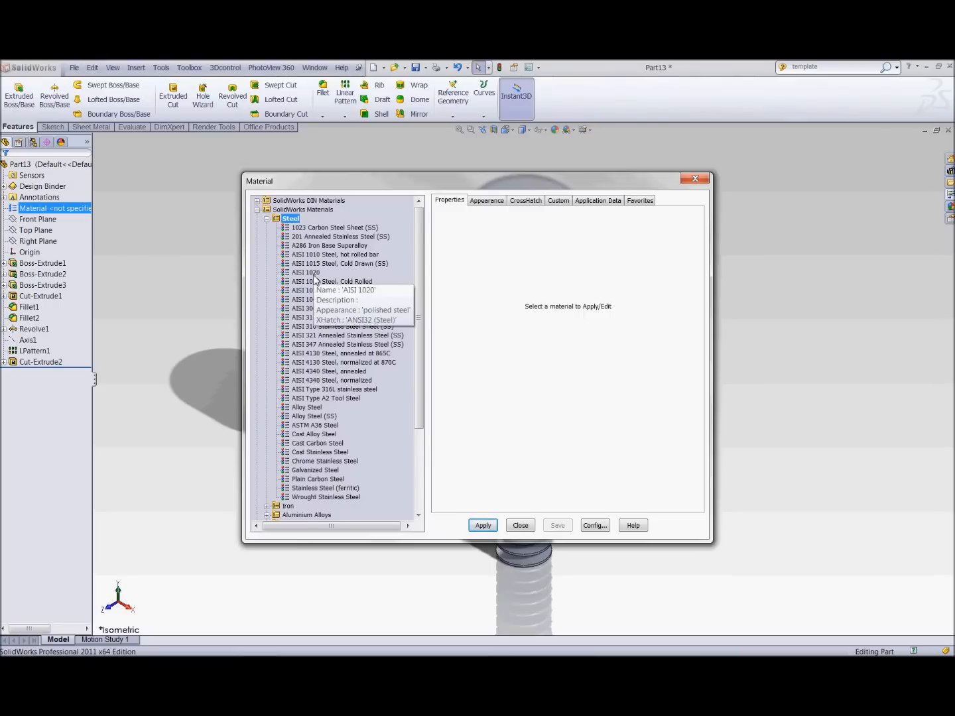
{"action": "left_click", "coordinate": [314, 272]}
{"action": "left_click", "coordinate": [480, 525]}
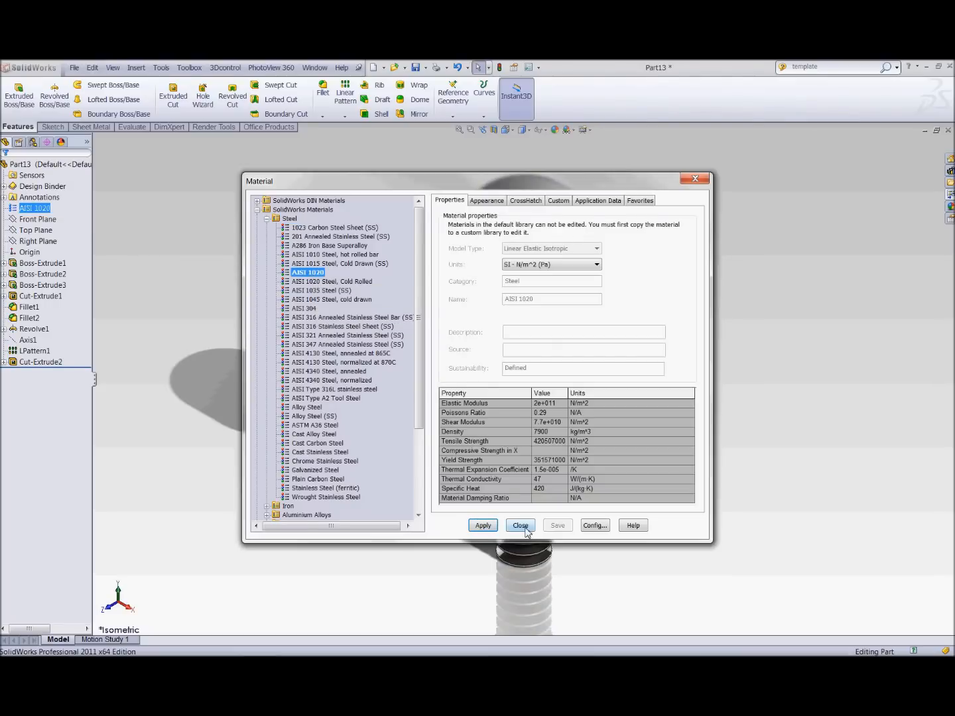
{"action": "left_click", "coordinate": [521, 525]}
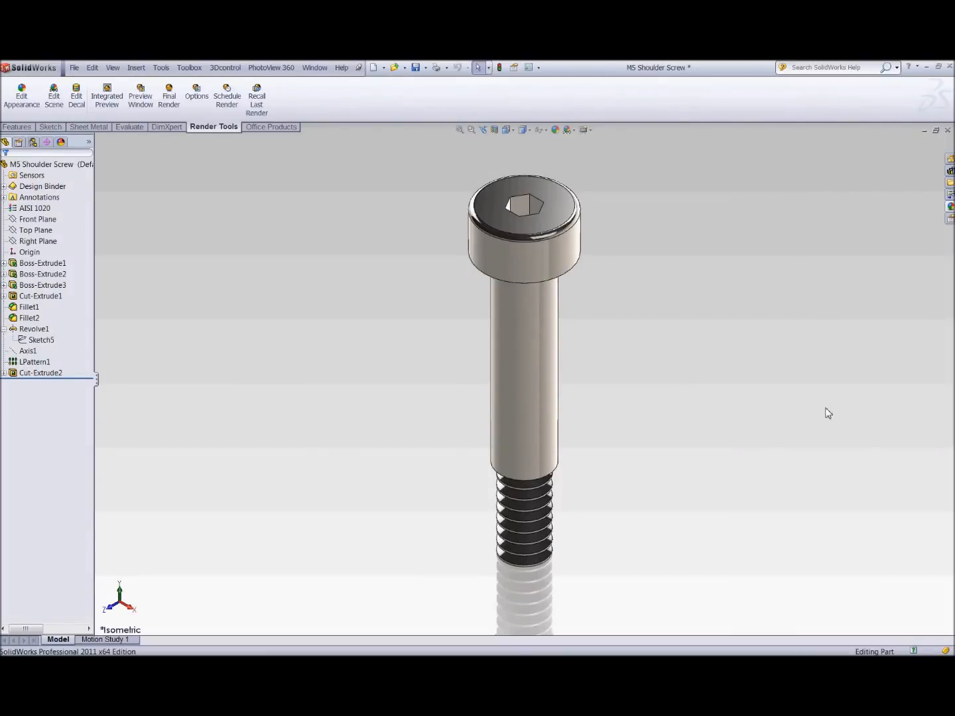
Open the thread profile sketch under Revolve1 for editing in the front view.
{"action": "key", "text": "space"}
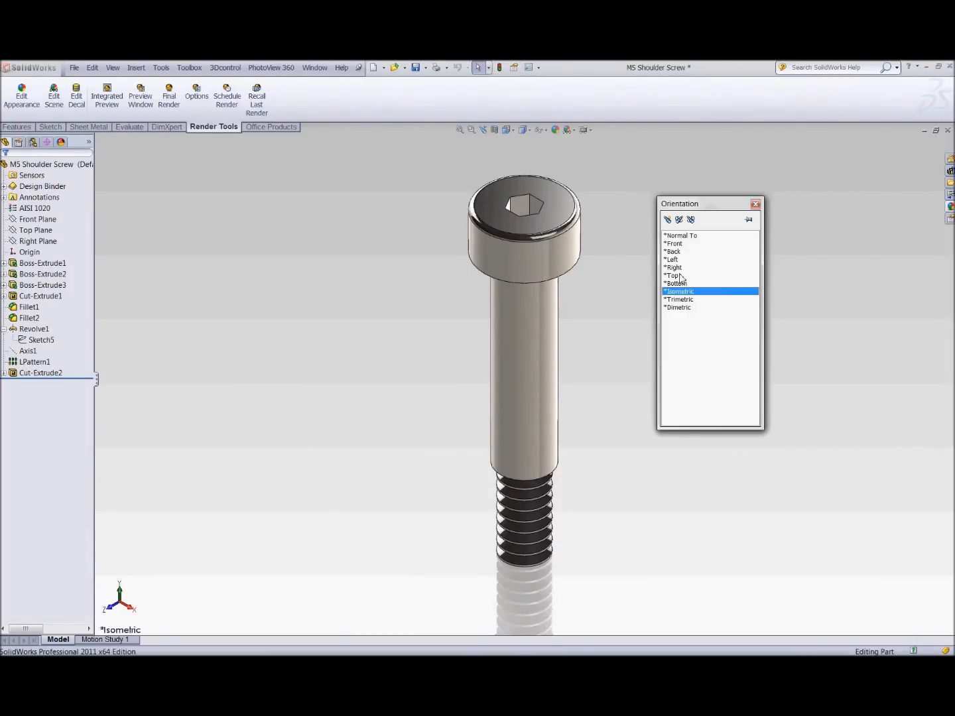
{"action": "left_click", "coordinate": [679, 243]}
{"action": "scroll", "coordinate": [591, 528], "scroll_direction": "down", "scroll_amount": 5}
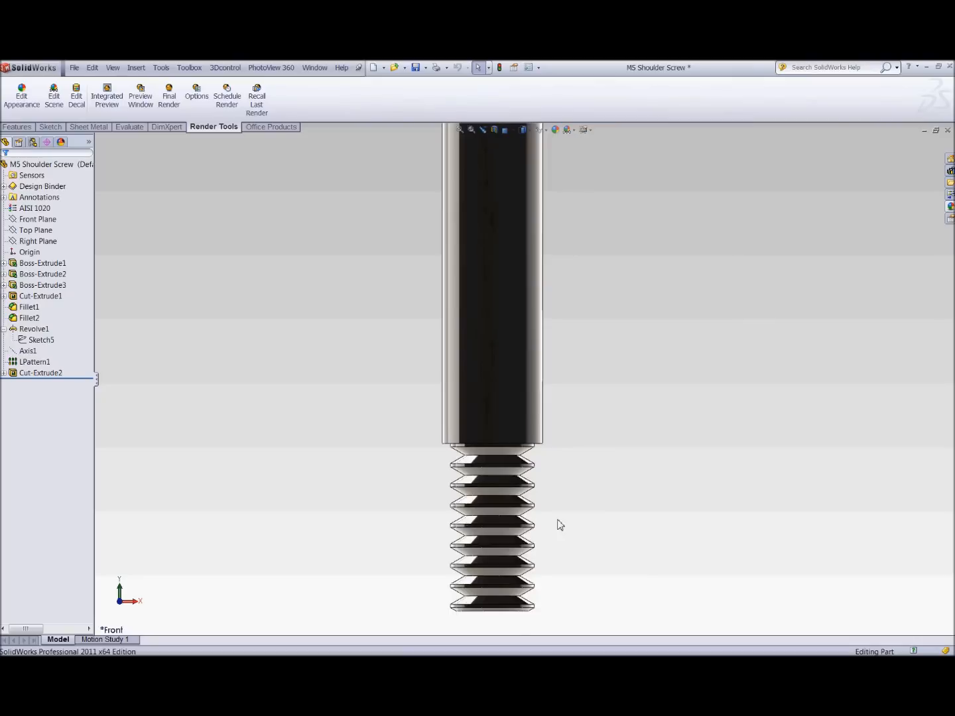
{"action": "scroll", "coordinate": [468, 384], "scroll_direction": "down", "scroll_amount": 5}
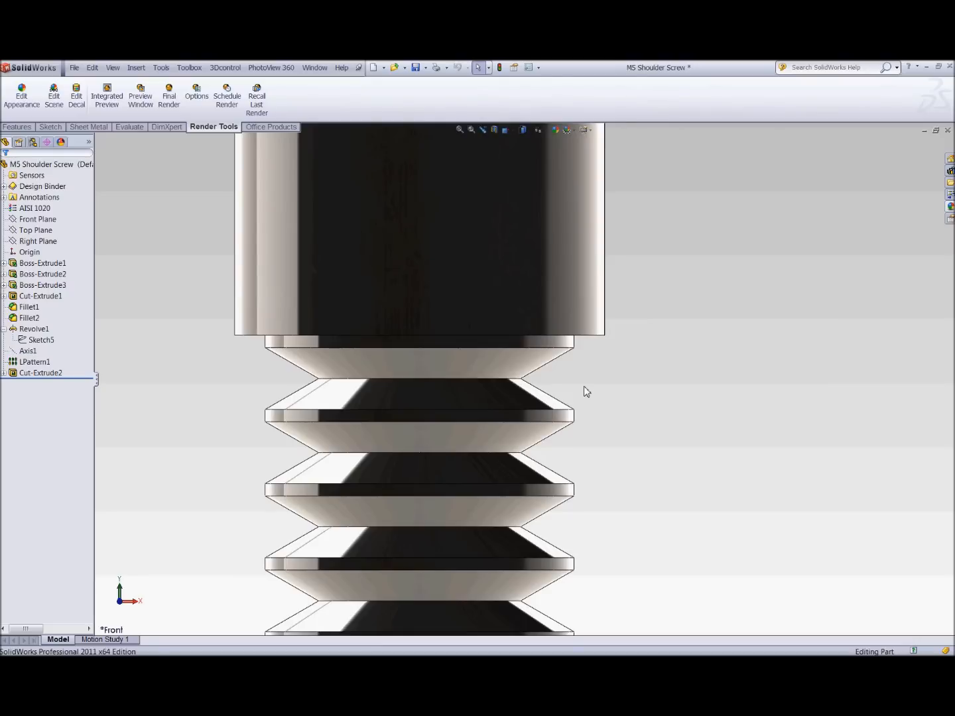
{"action": "left_click", "coordinate": [41, 340]}
{"action": "right_click", "coordinate": [39, 344]}
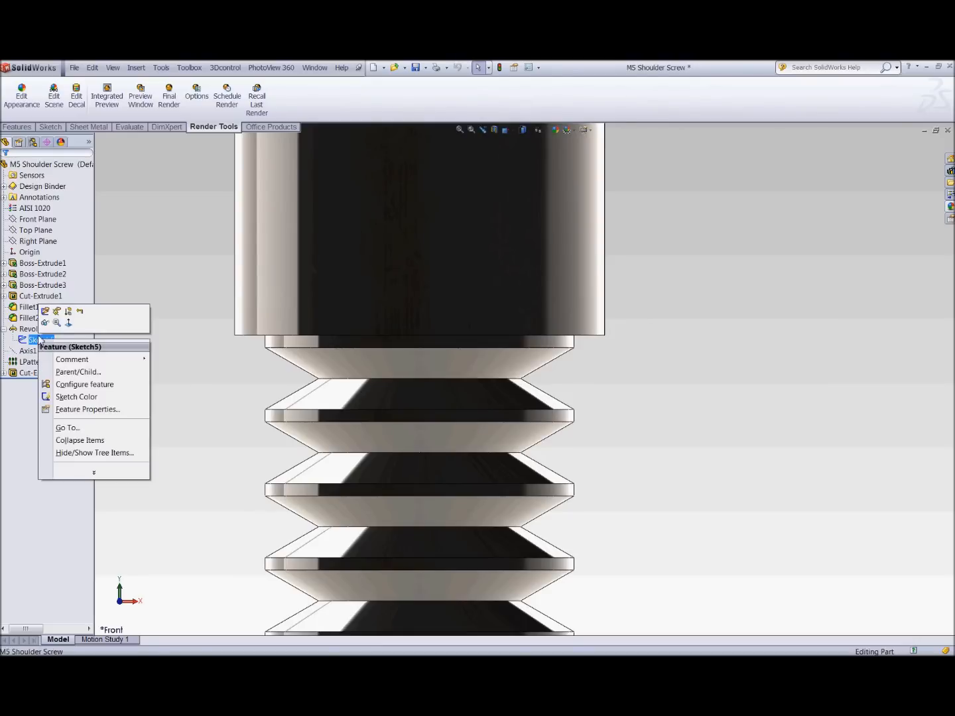
{"action": "left_click", "coordinate": [45, 311]}
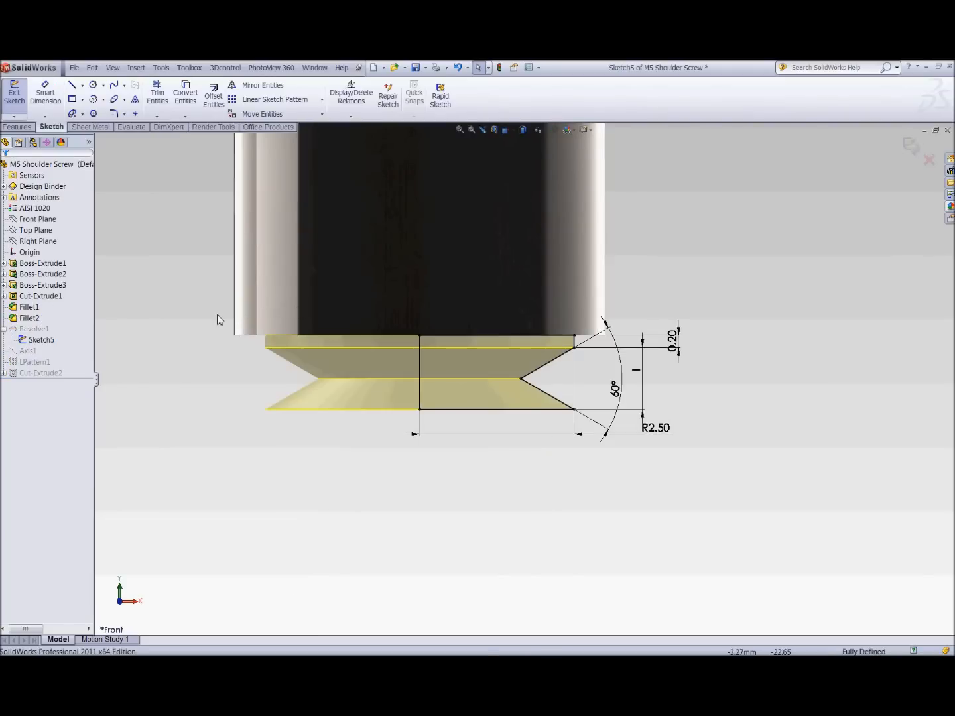
Draw a vertical line about 0.26 mm long between the two sloped flanks near the root of the V-groove.
{"action": "left_click", "coordinate": [72, 85]}
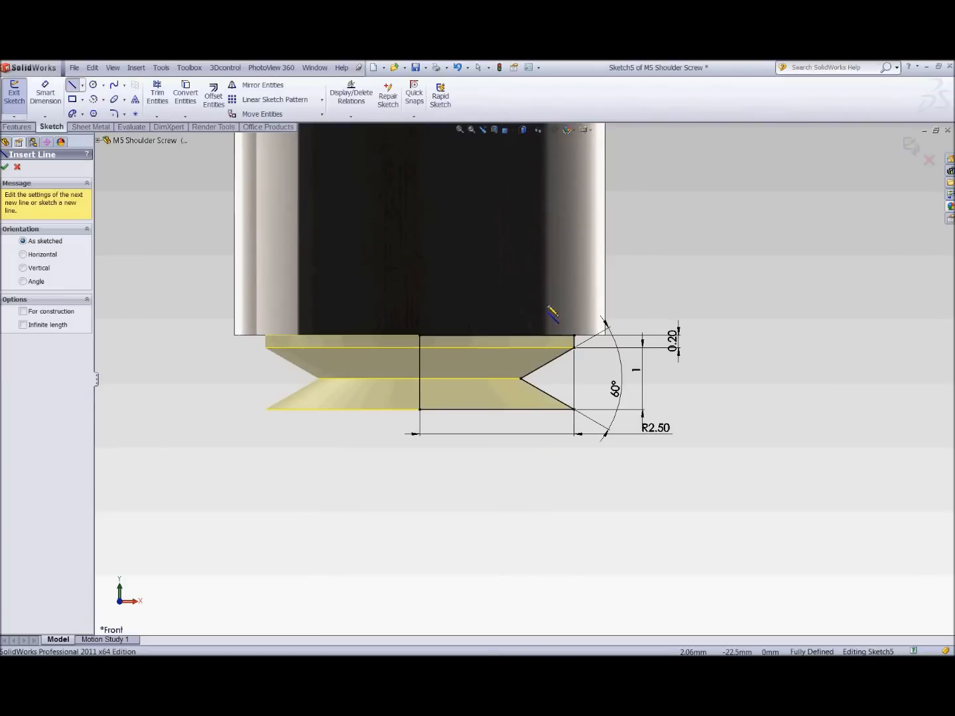
{"action": "left_click", "coordinate": [536, 371]}
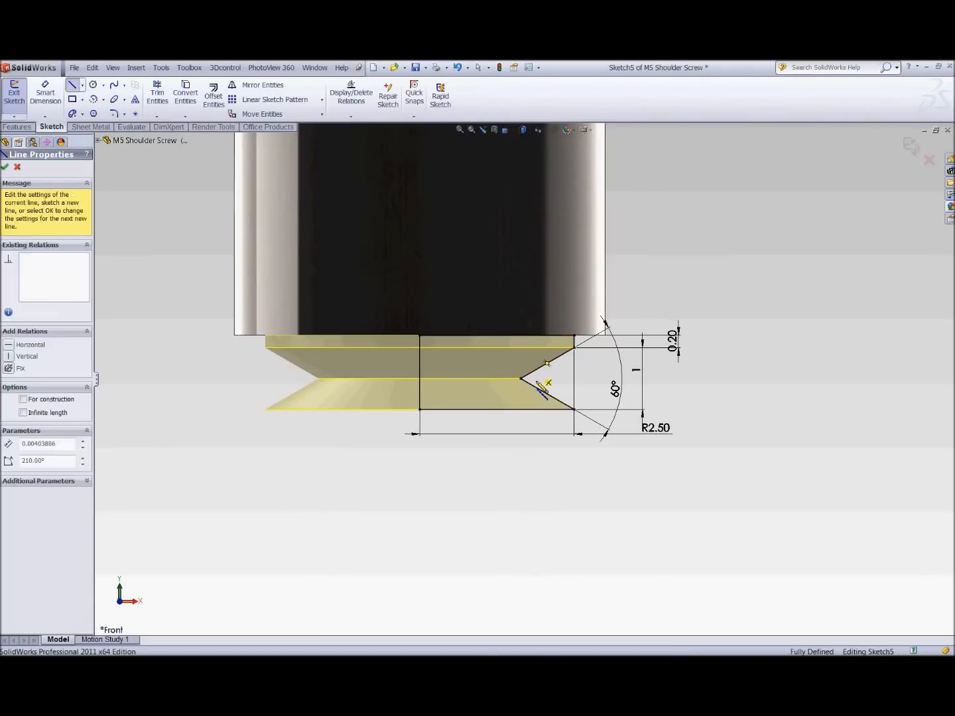
{"action": "left_click", "coordinate": [539, 392]}
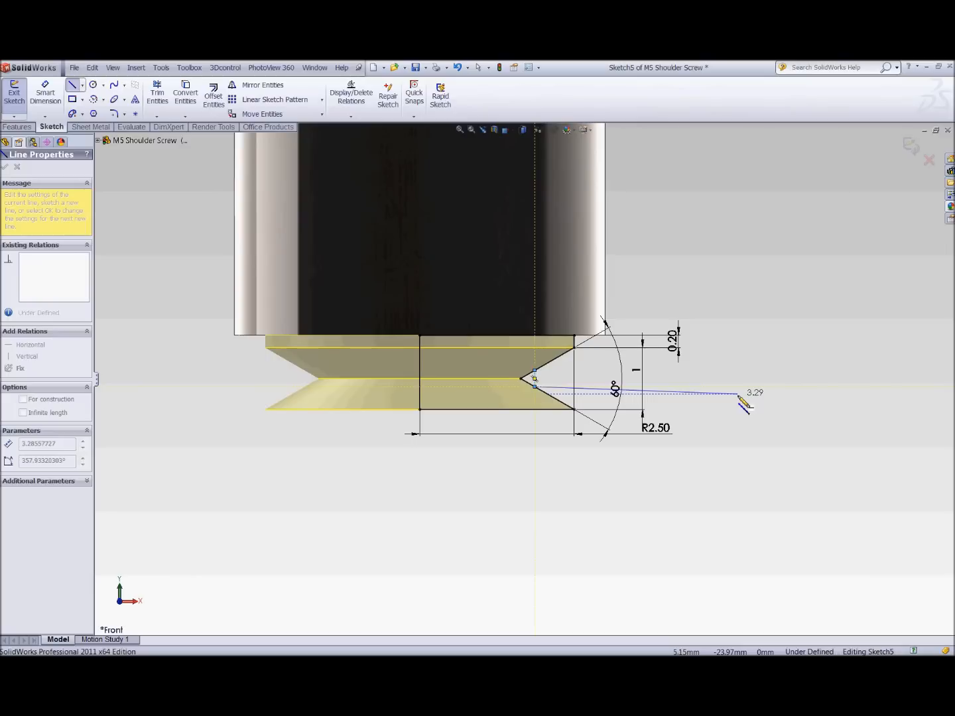
{"action": "key", "text": "Escape"}
Trim the pointed tip of the V-groove back to the short vertical line with Power trim.
{"action": "left_click", "coordinate": [158, 93]}
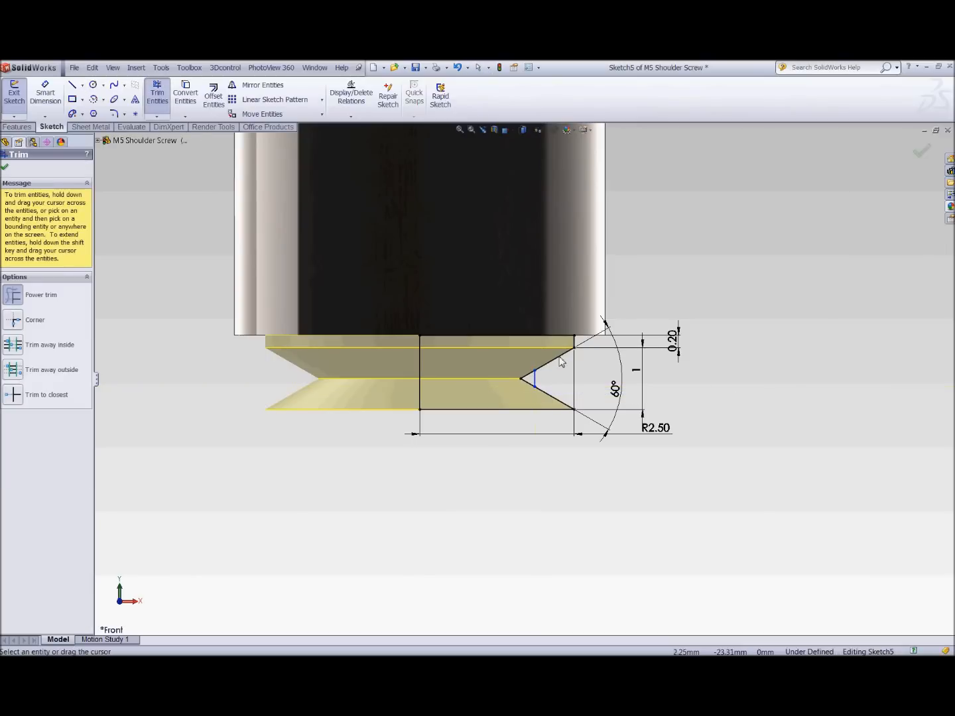
{"action": "left_click_drag", "start_coordinate": [525, 383], "coordinate": [527, 396]}
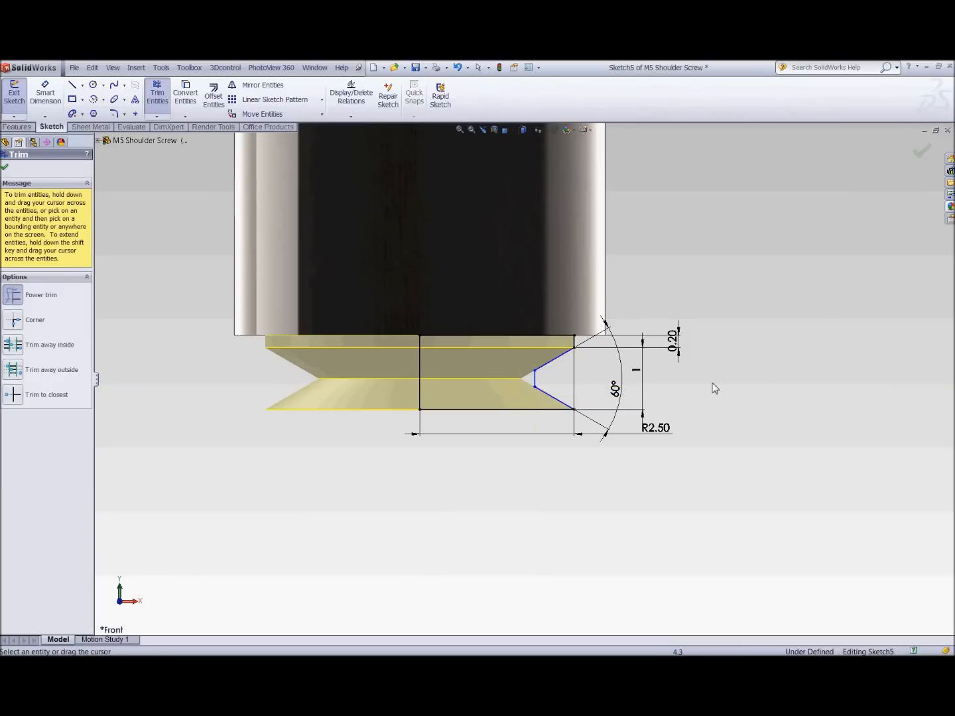
{"action": "scroll", "coordinate": [664, 388], "scroll_direction": "up", "scroll_amount": 2}
{"action": "scroll", "coordinate": [587, 390], "scroll_direction": "up", "scroll_amount": 2}
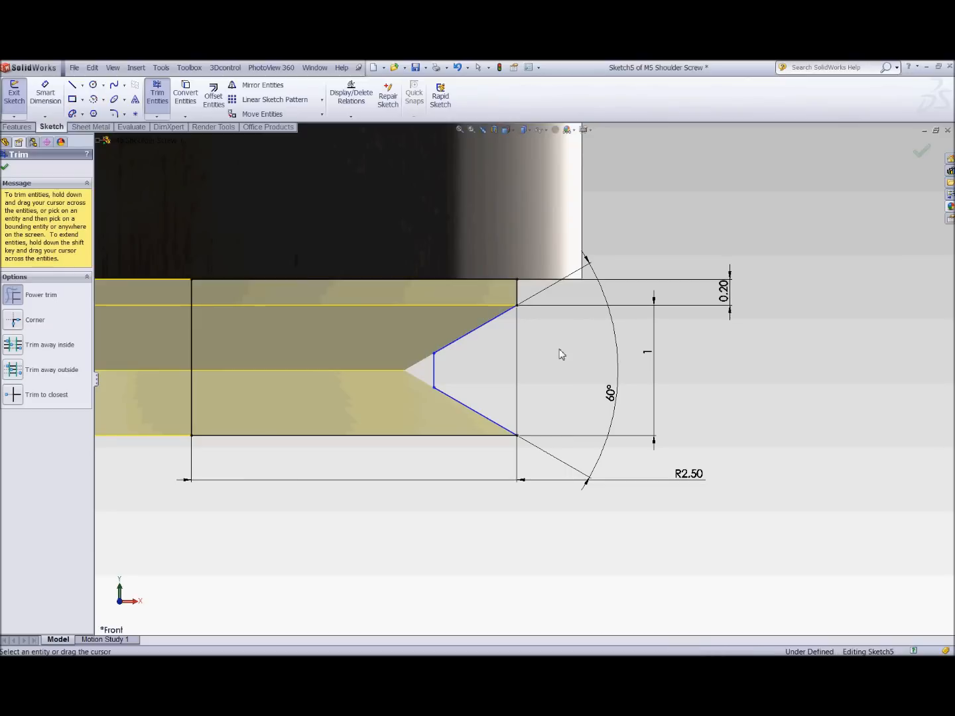
{"action": "key", "text": "Escape"}
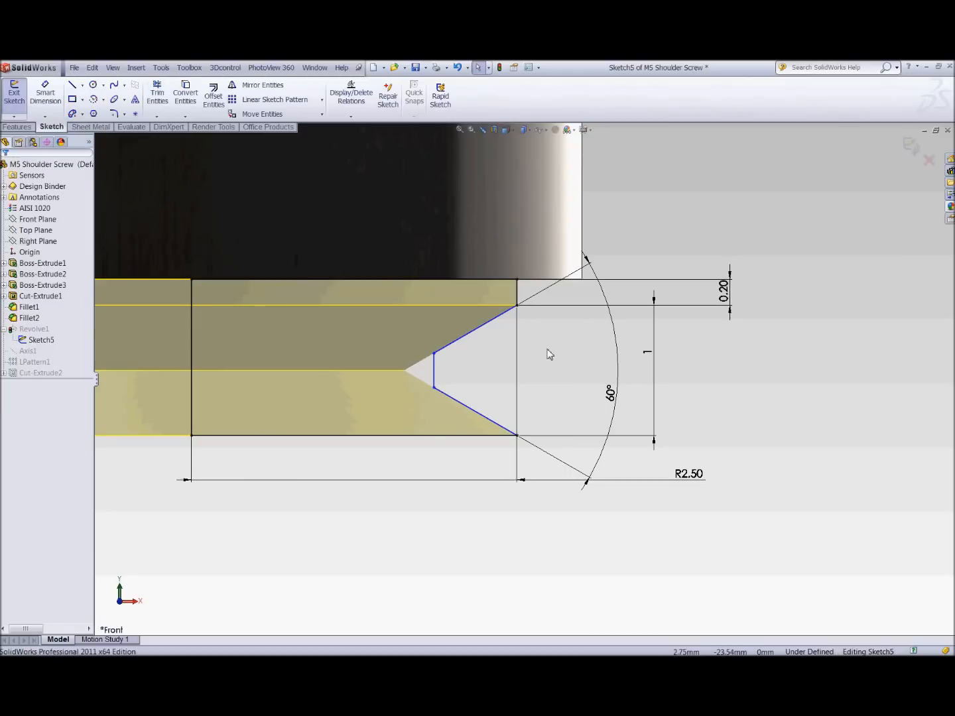
Add an Equal relation between the vertical root line and the 0.20 mm vertical crest line of the thread profile.
{"action": "left_click", "coordinate": [435, 376]}
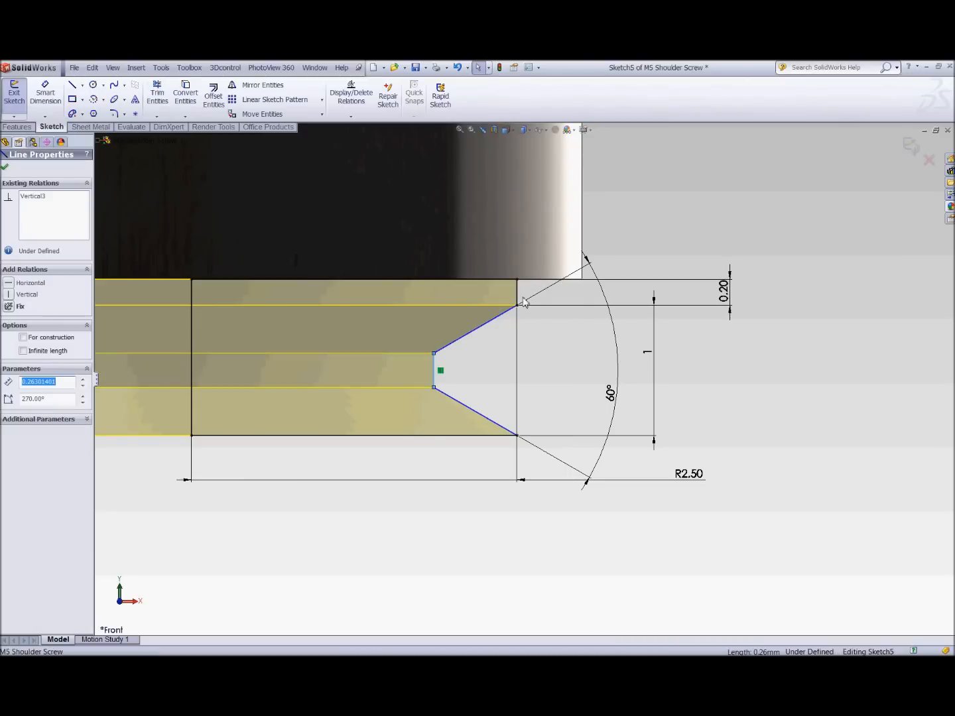
{"action": "left_click", "coordinate": [518, 295], "text": "ctrl"}
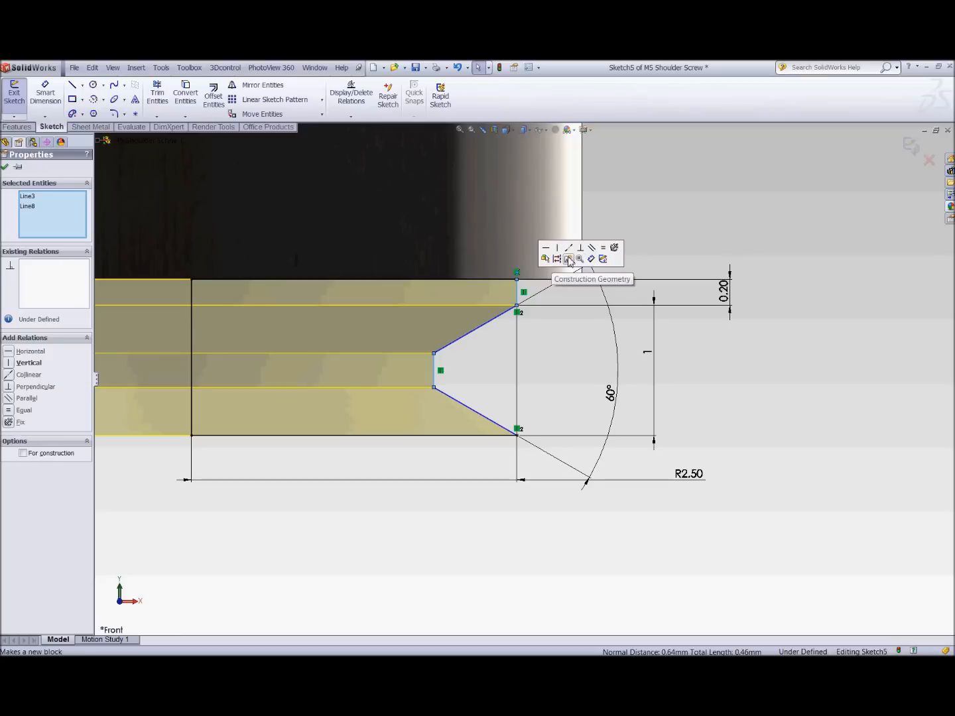
{"action": "left_click", "coordinate": [600, 249]}
{"action": "left_click", "coordinate": [580, 349]}
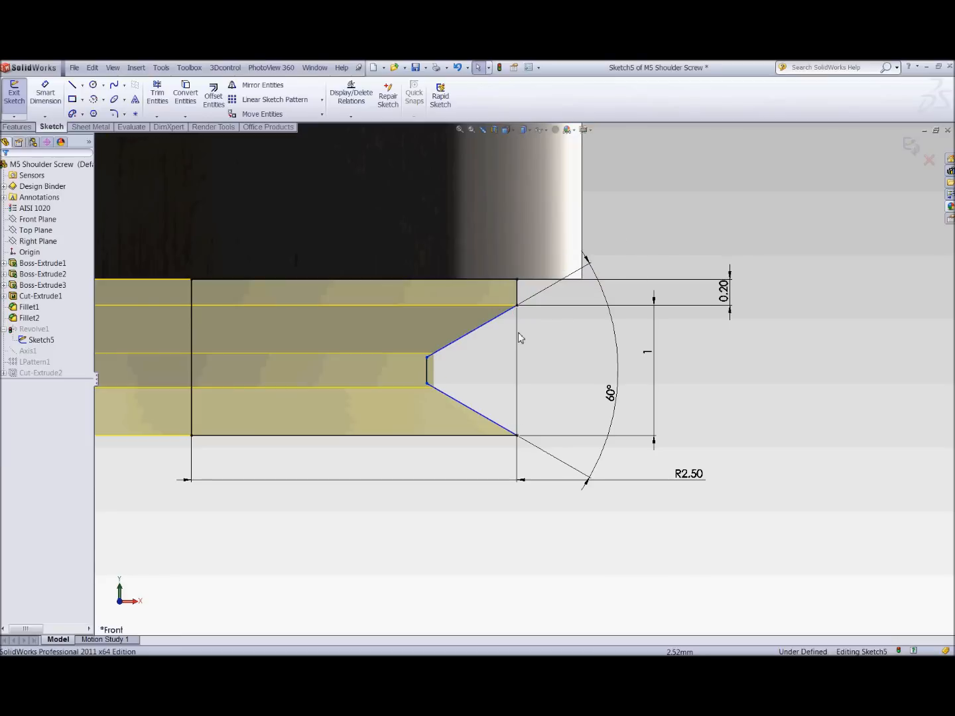
Add an Equal relation between the two sloped flanks of the thread profile.
{"action": "left_click", "coordinate": [484, 421]}
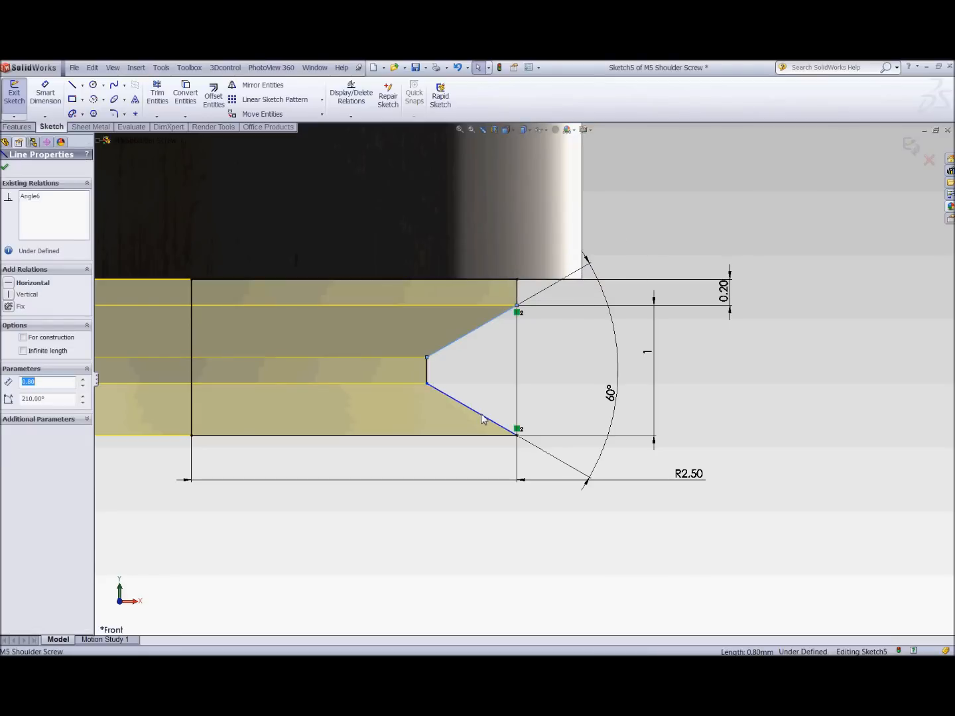
{"action": "left_click", "coordinate": [483, 419], "text": "ctrl"}
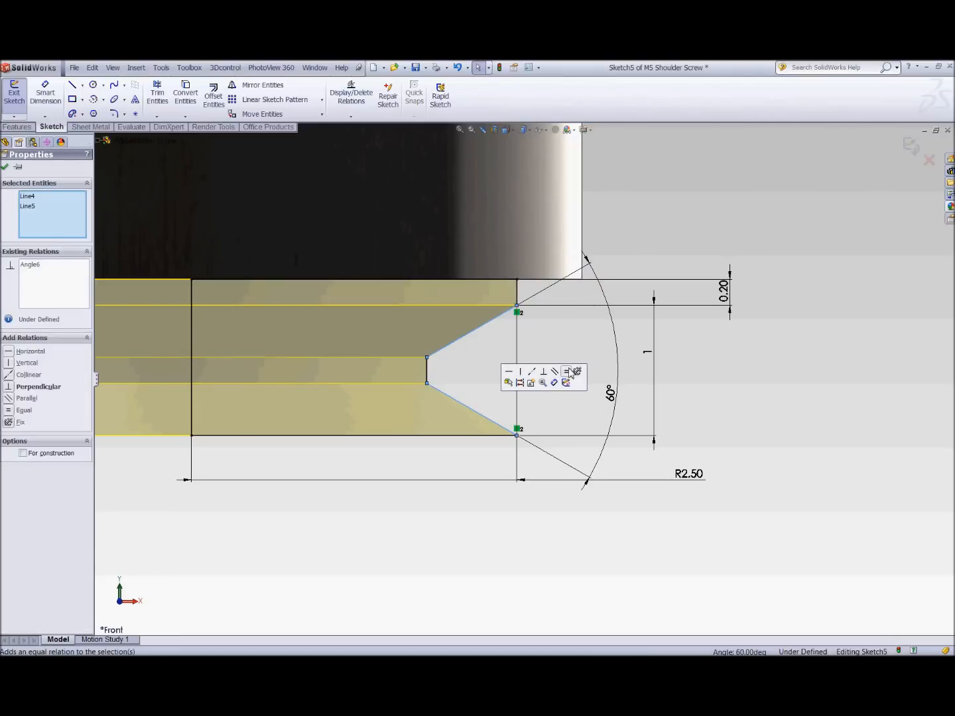
{"action": "left_click", "coordinate": [569, 371]}
{"action": "left_click", "coordinate": [779, 383]}
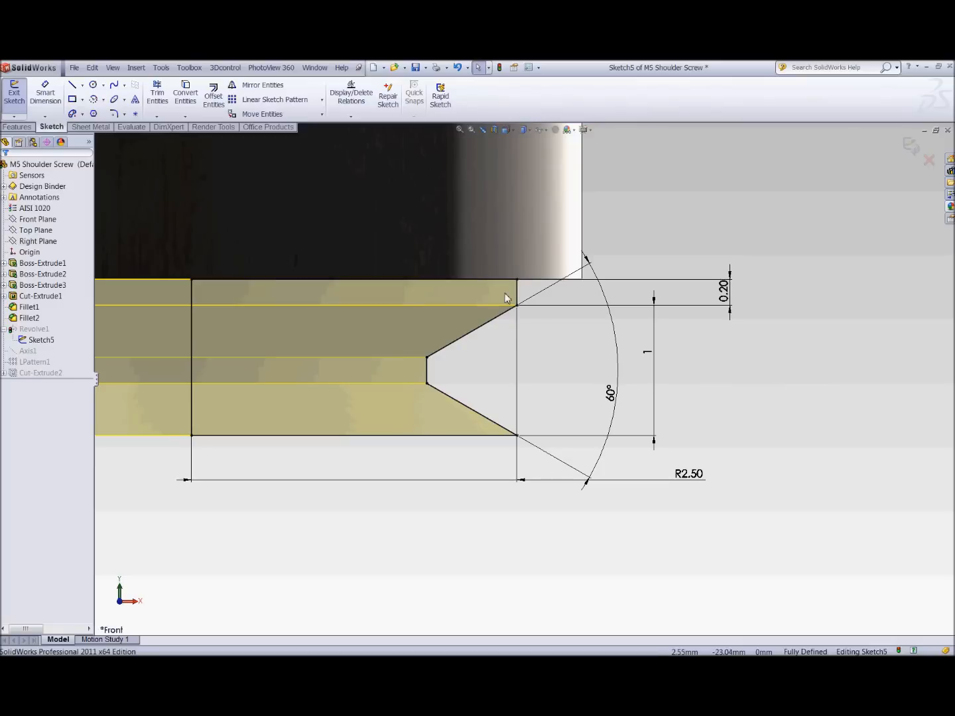
Exit the thread sketch to rebuild the part, collapse Revolve1 and show the screw in isometric view.
{"action": "left_click", "coordinate": [915, 146]}
{"action": "scroll", "coordinate": [584, 326], "scroll_direction": "up", "scroll_amount": 3}
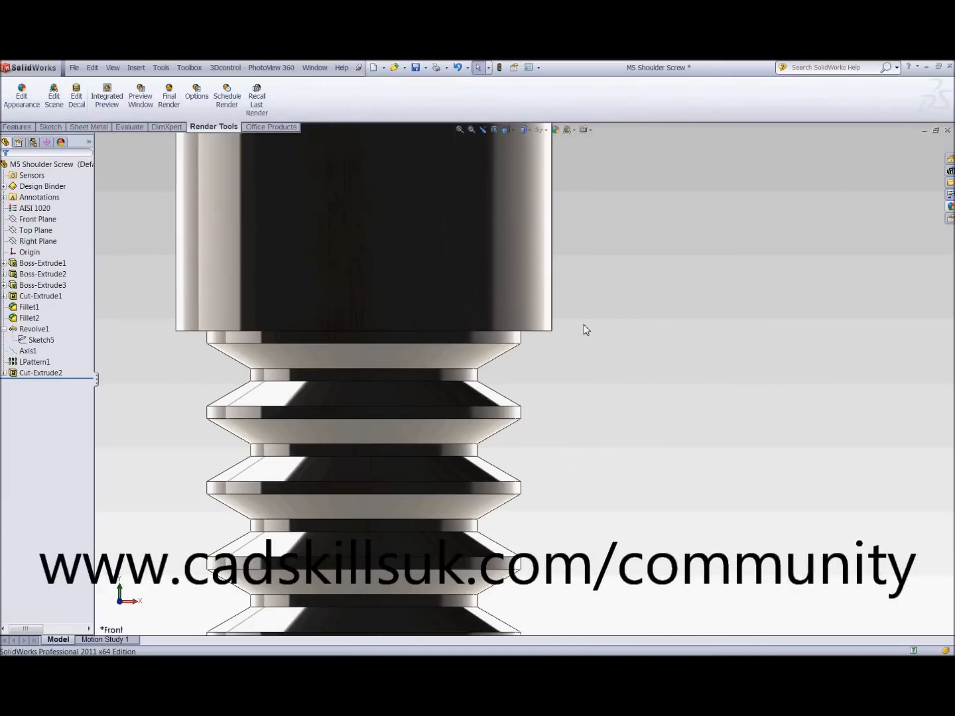
{"action": "scroll", "coordinate": [587, 330], "scroll_direction": "up", "scroll_amount": 5}
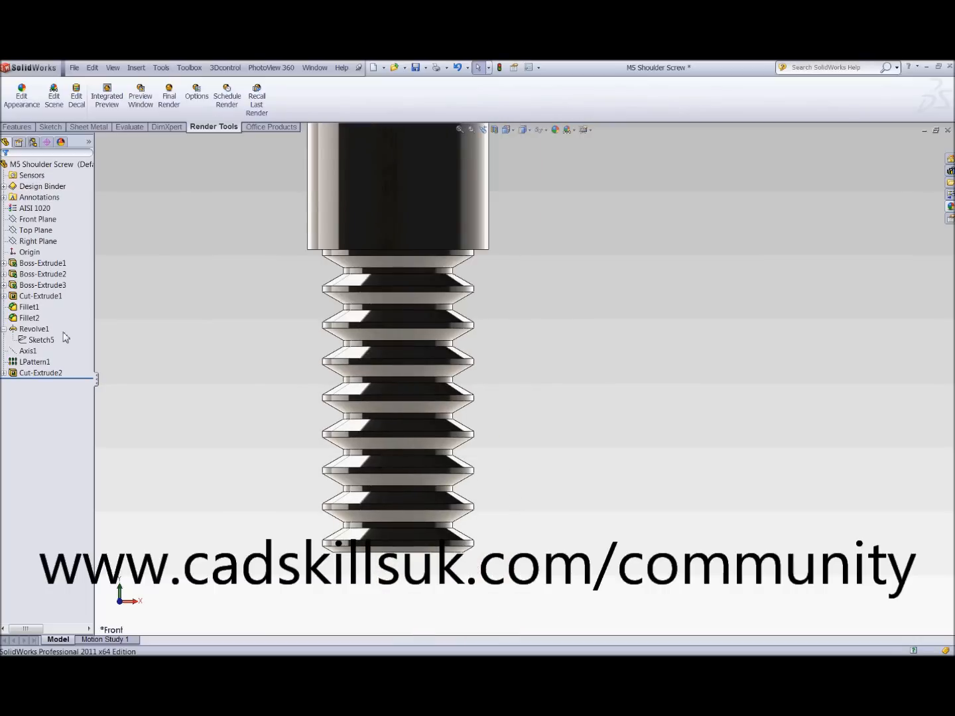
{"action": "left_click", "coordinate": [4, 329]}
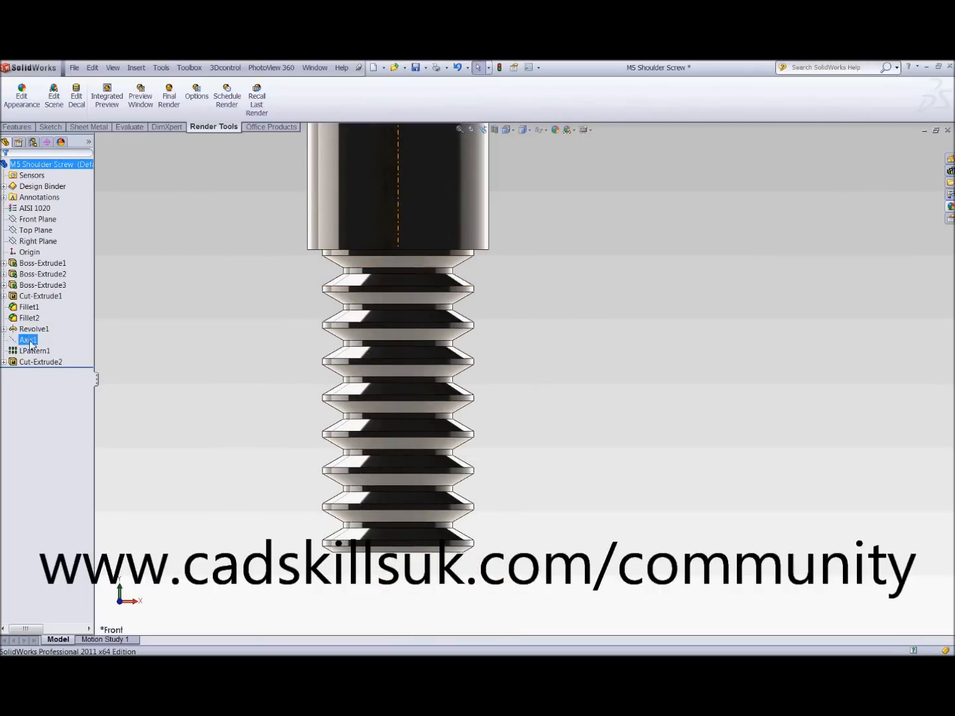
{"action": "key", "text": "space"}
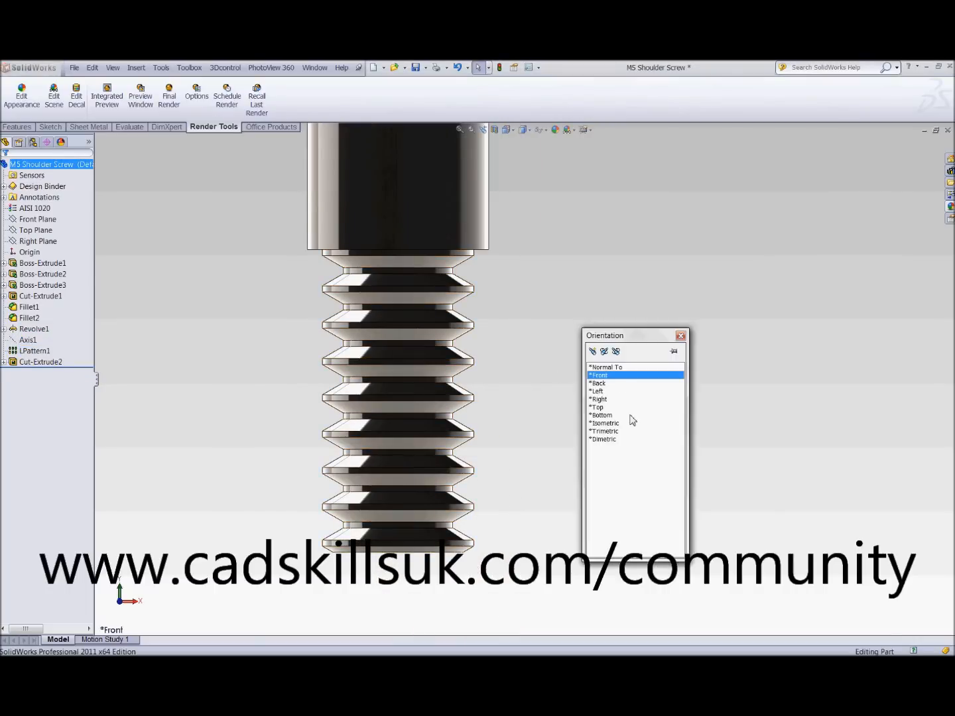
{"action": "double_click", "coordinate": [605, 422]}
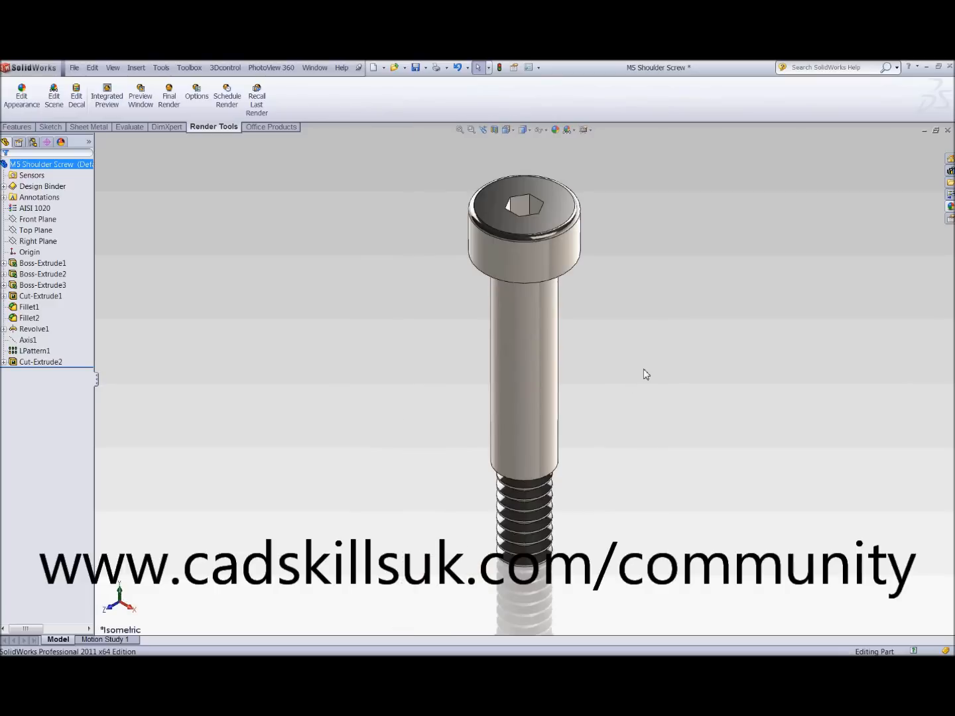